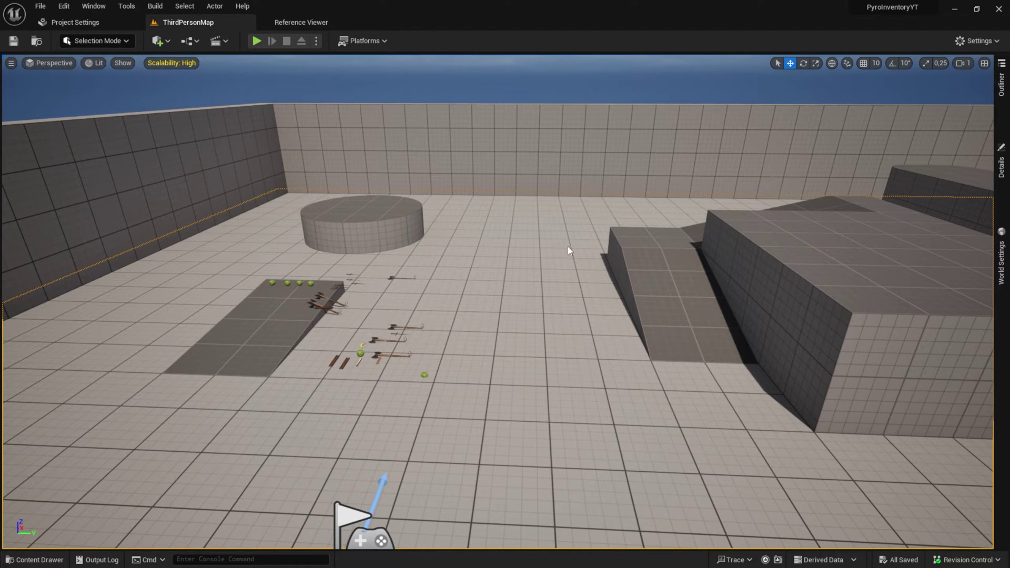
Step: Playtest the level, walk the character over to the pickup items, and end the session
left_click(257, 41)
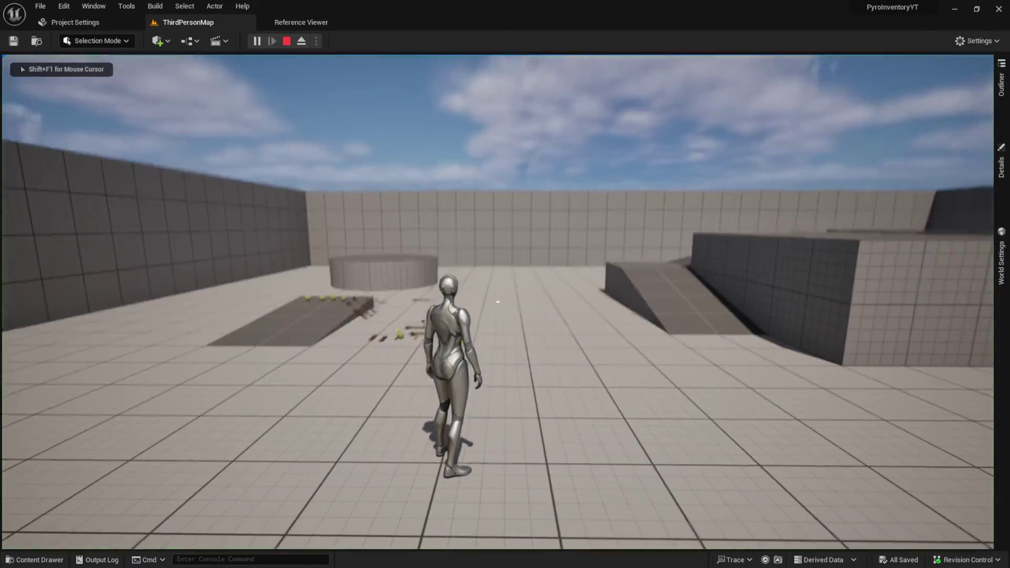
key("w")
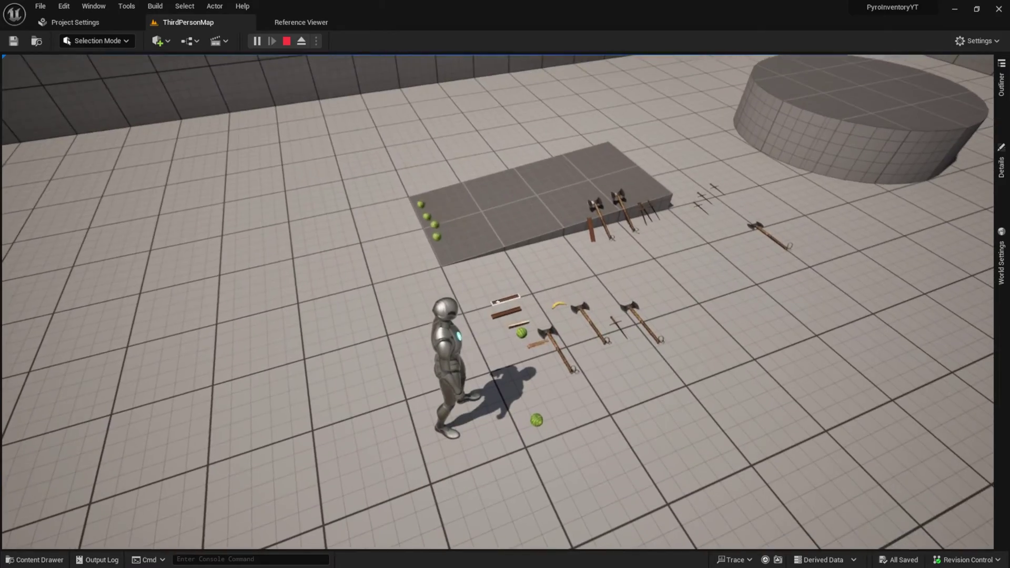
key("w")
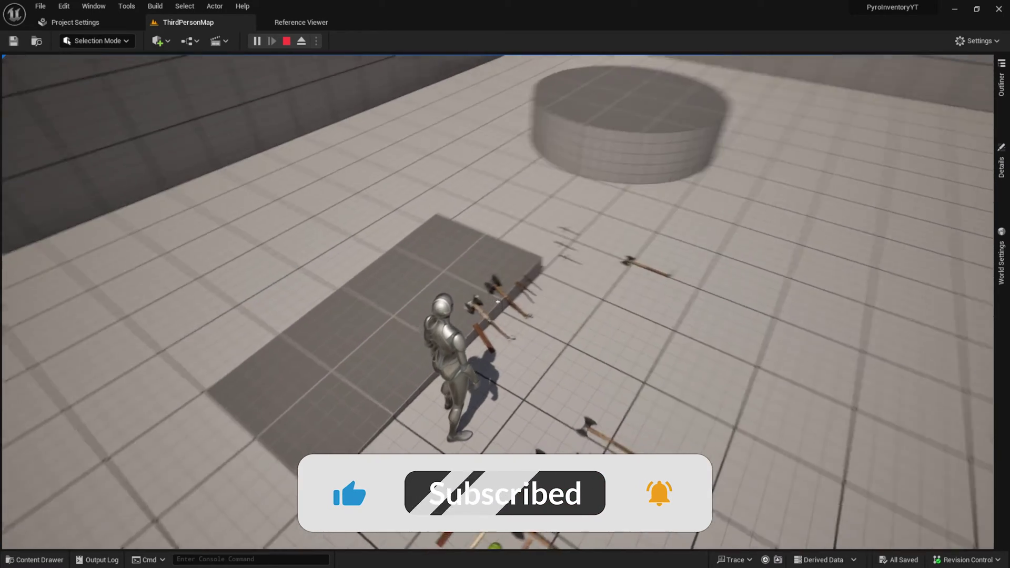
key("shift+F1")
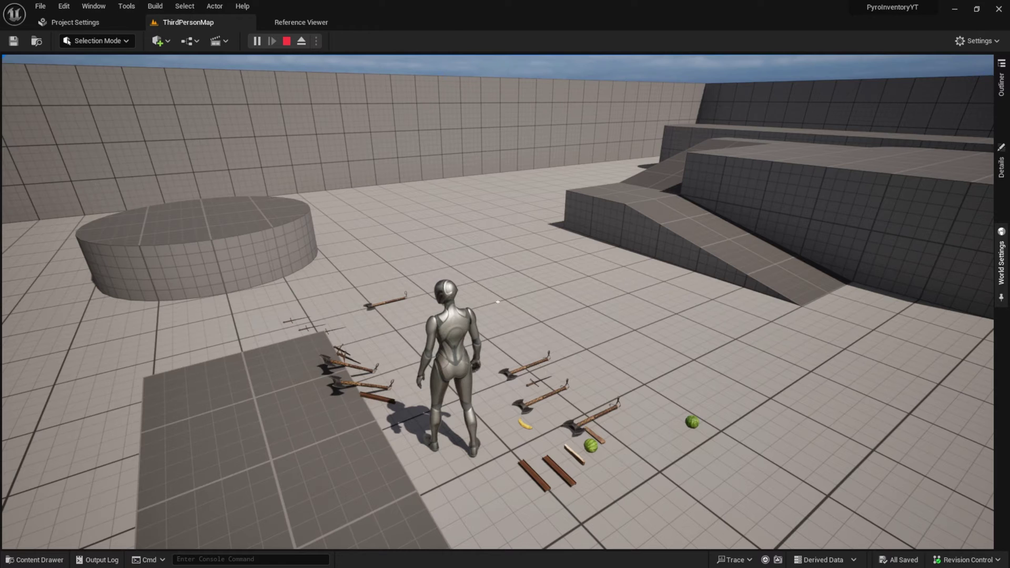
key("Escape")
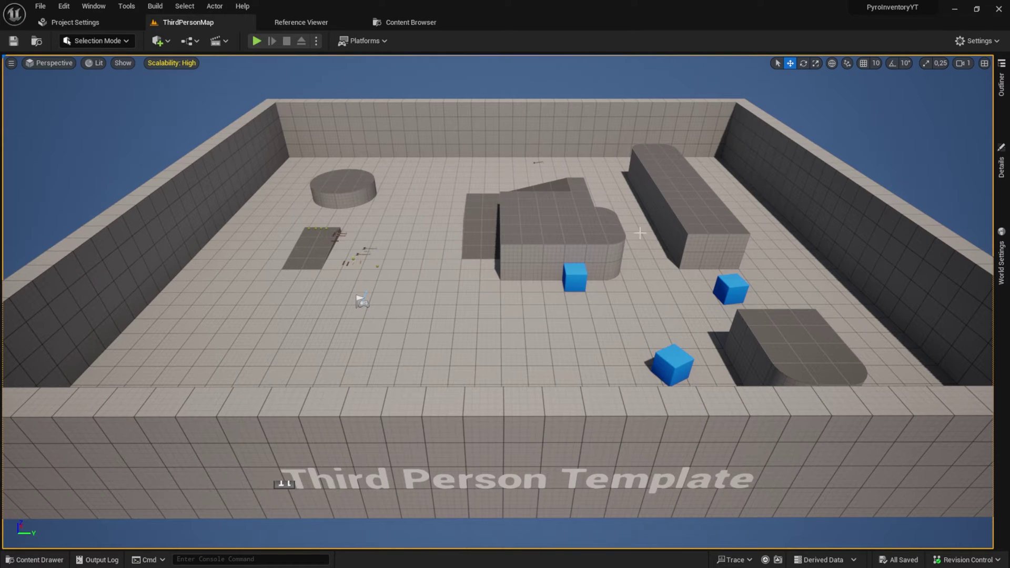
Step: Add a Post Process Volume actor to the level
left_click(158, 41)
mouse_move(190, 207)
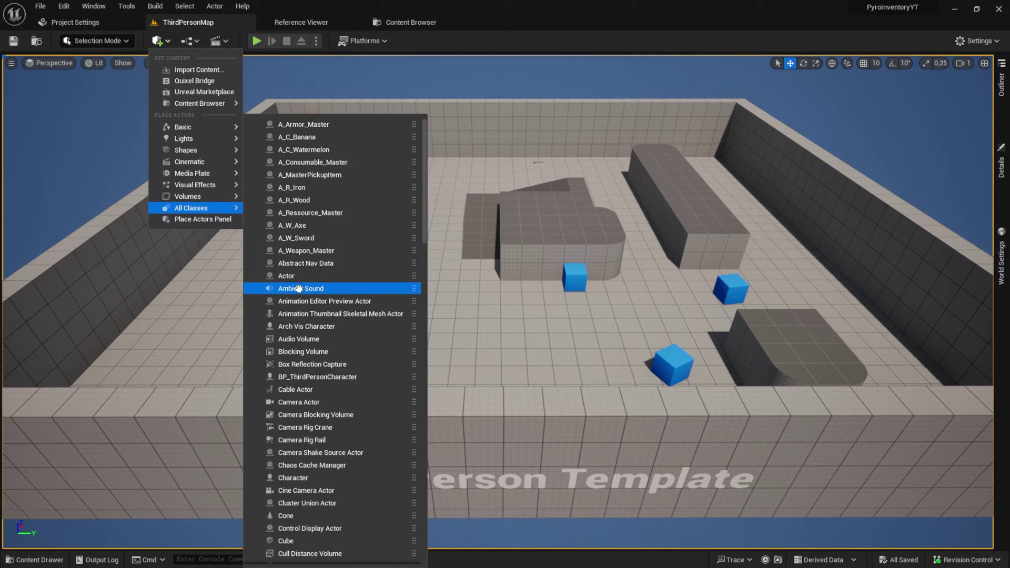
scroll(296, 363, "down", 5)
scroll(297, 389, "down", 15)
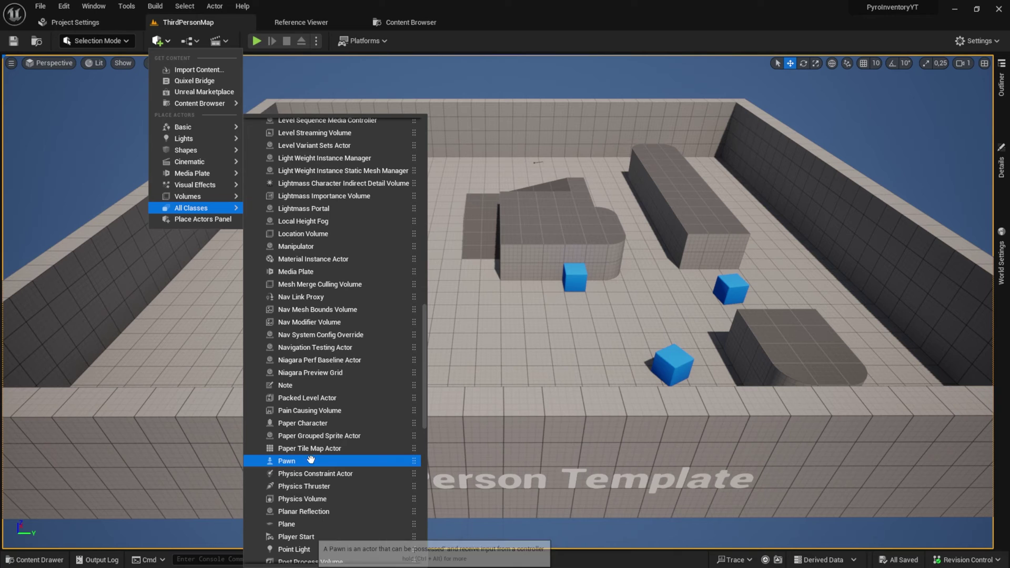
scroll(317, 500, "down", 2)
left_click(316, 529)
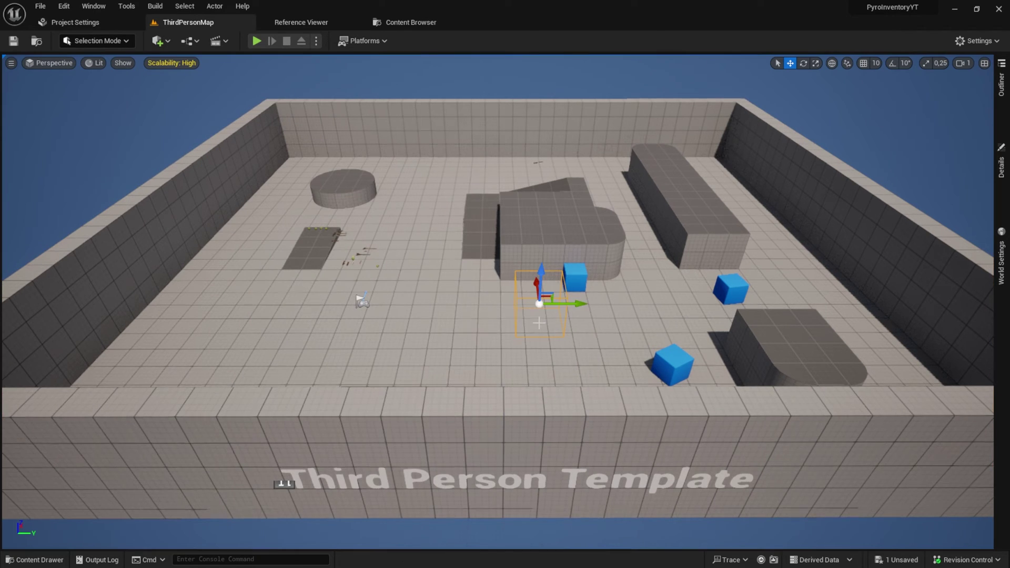
Step: Enable Infinite Extent (Unbound) on the new Post Process Volume
key("f")
left_click(1003, 181)
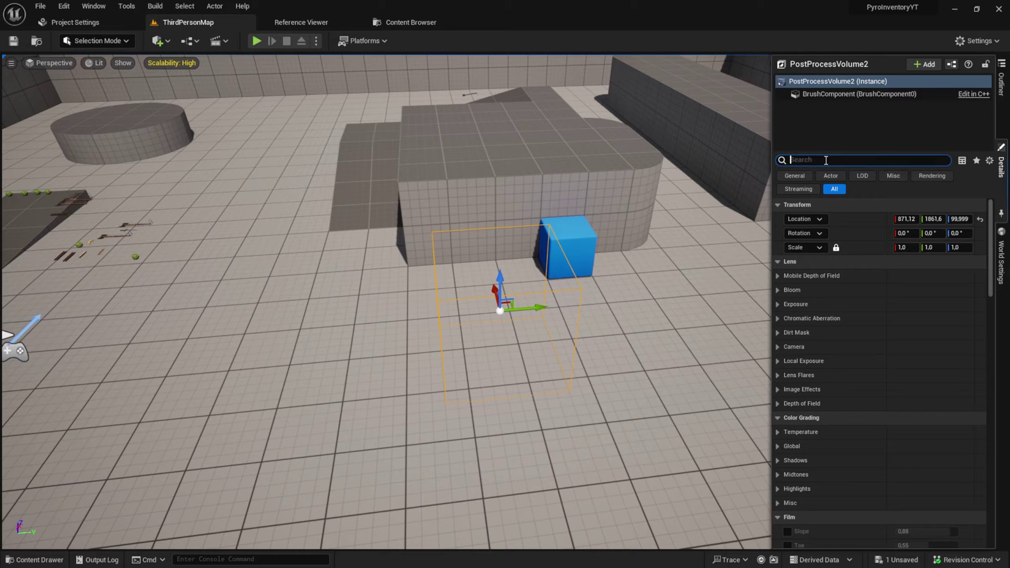
left_click(825, 160)
type("infin")
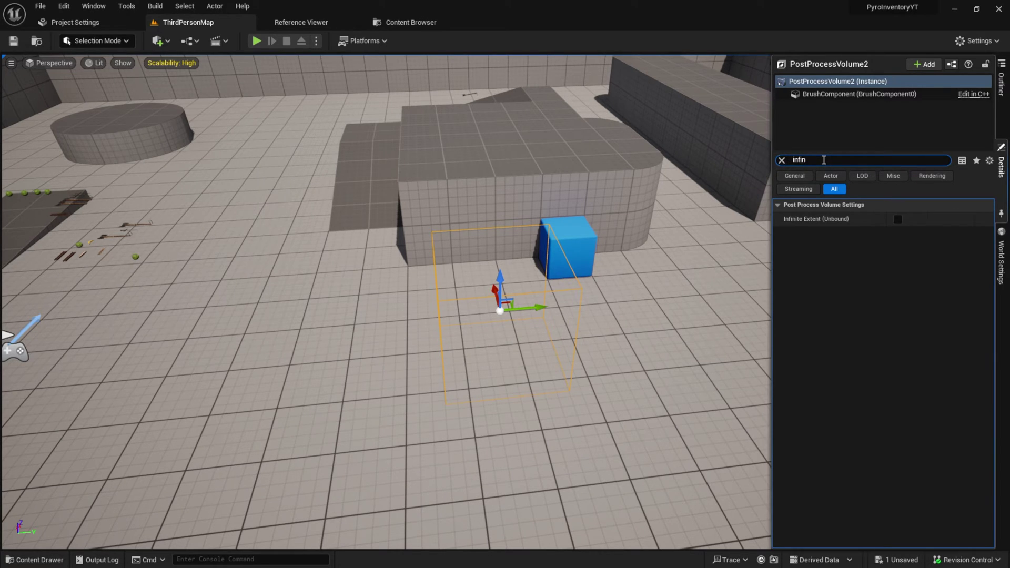
left_click(899, 220)
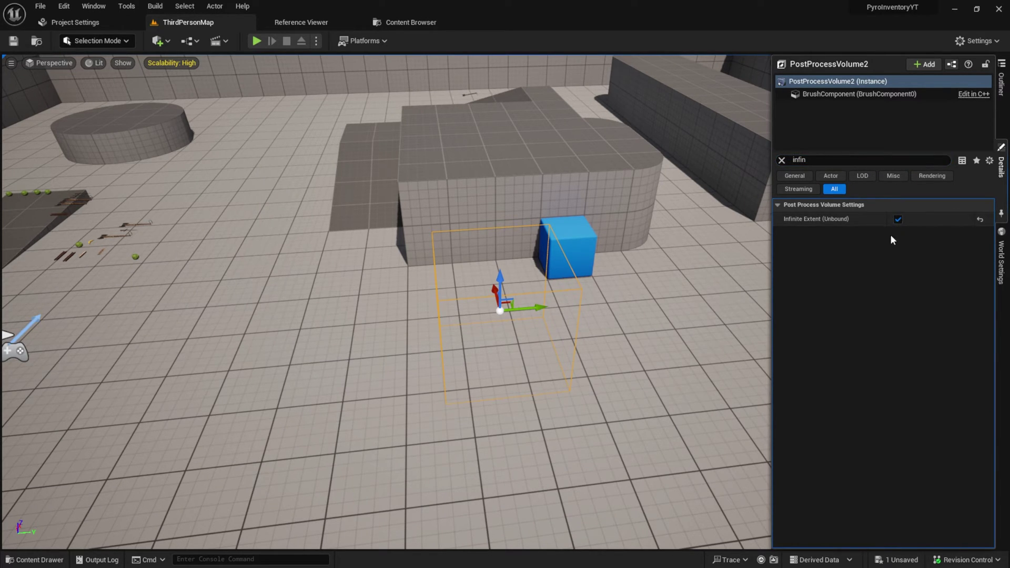
left_click(693, 32)
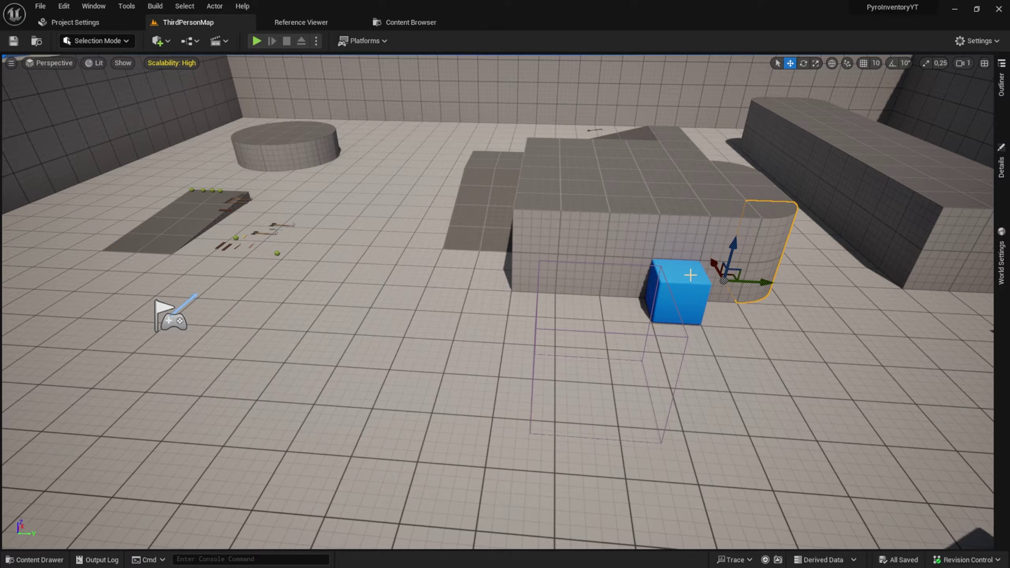
Step: Create a new folder named Misc inside the project's Content folder
left_click(691, 275)
key("ctrl+space")
right_click(68, 395)
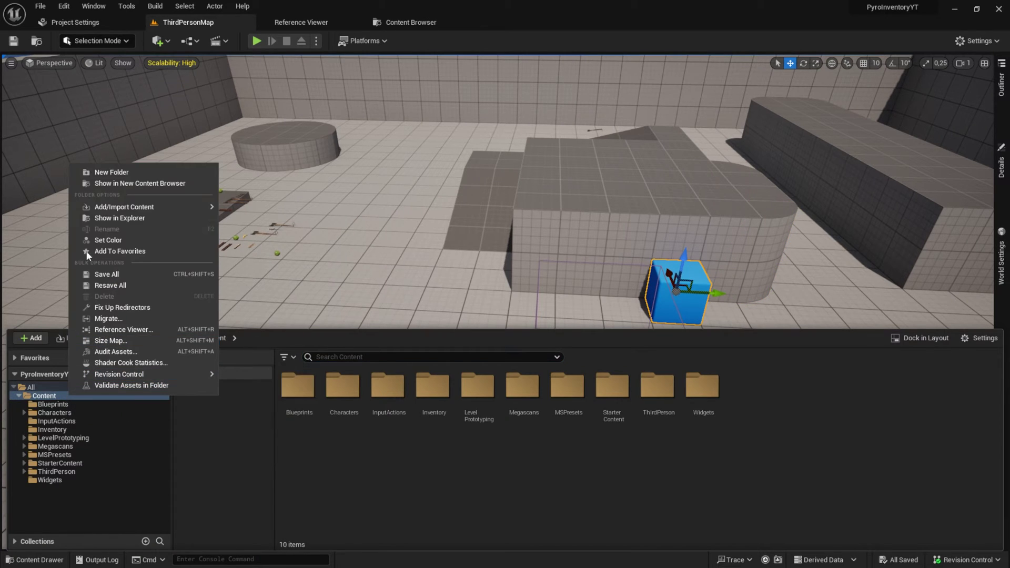
left_click(119, 168)
type("Mis")
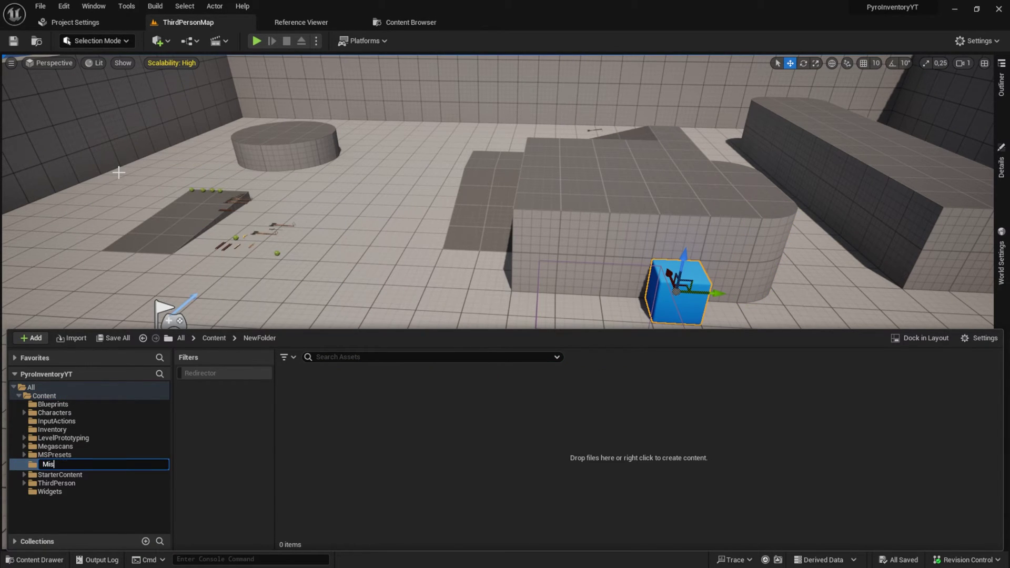
type("c")
key("Return")
Step: Create a material named M_Outline in the Misc folder and save all content
right_click(340, 424)
mouse_move(380, 329)
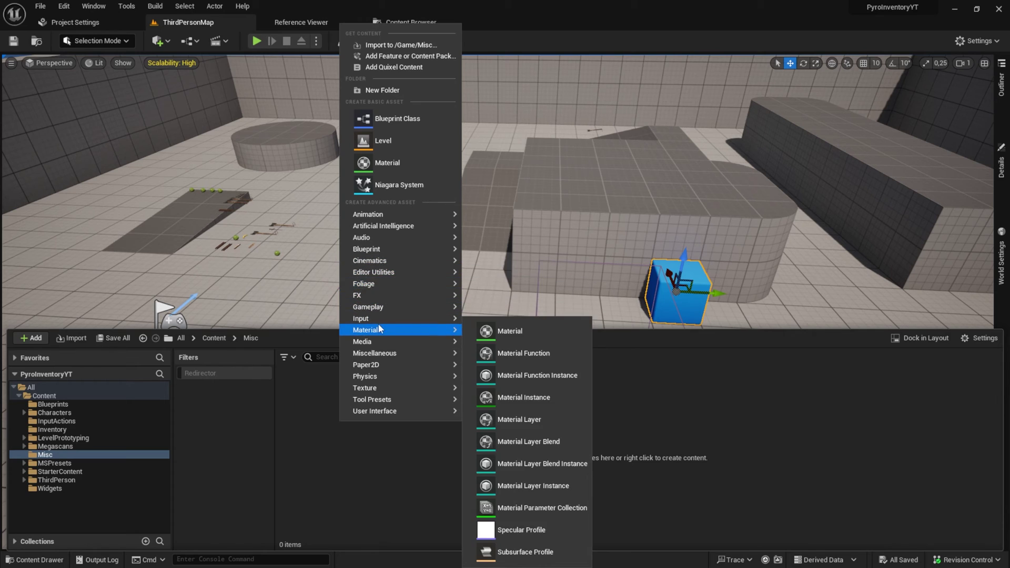
left_click(513, 331)
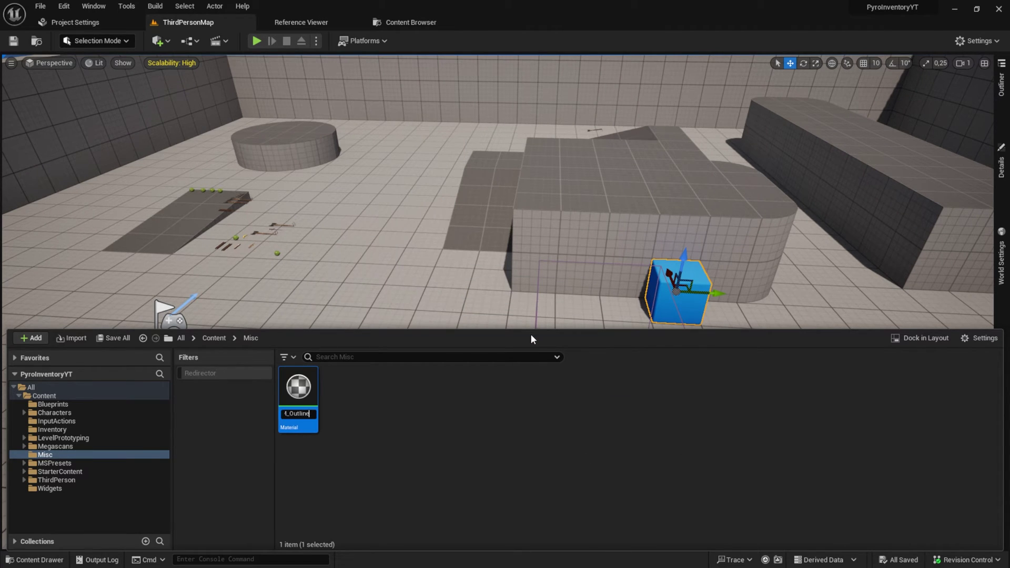
type("M_Outline")
key("Return")
left_click(118, 337)
left_click(591, 409)
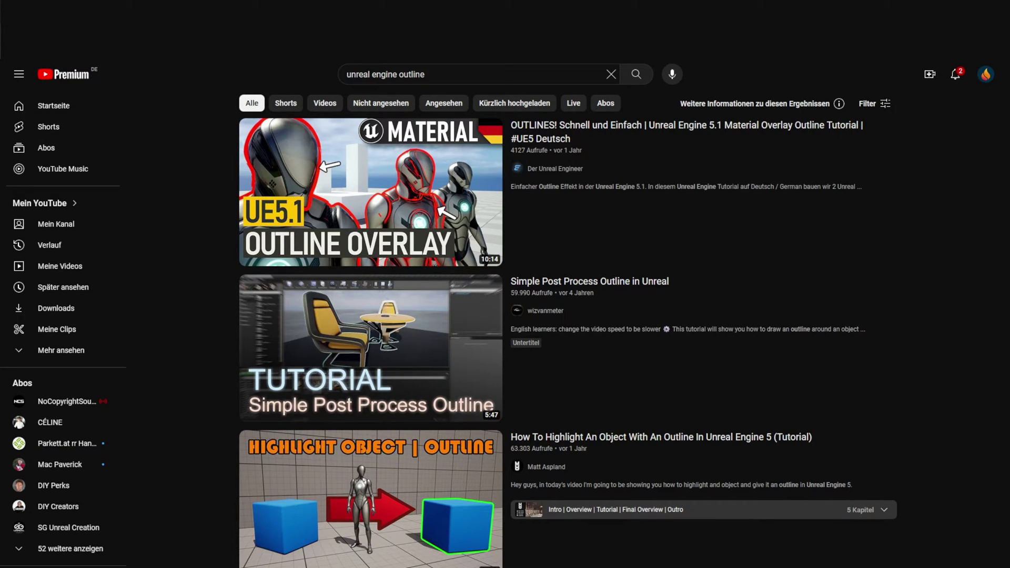
Step: Look through the YouTube results for "unreal engine outline", focusing on the tutorial about highlighting an object with an outline
scroll(901, 268, "down", 3)
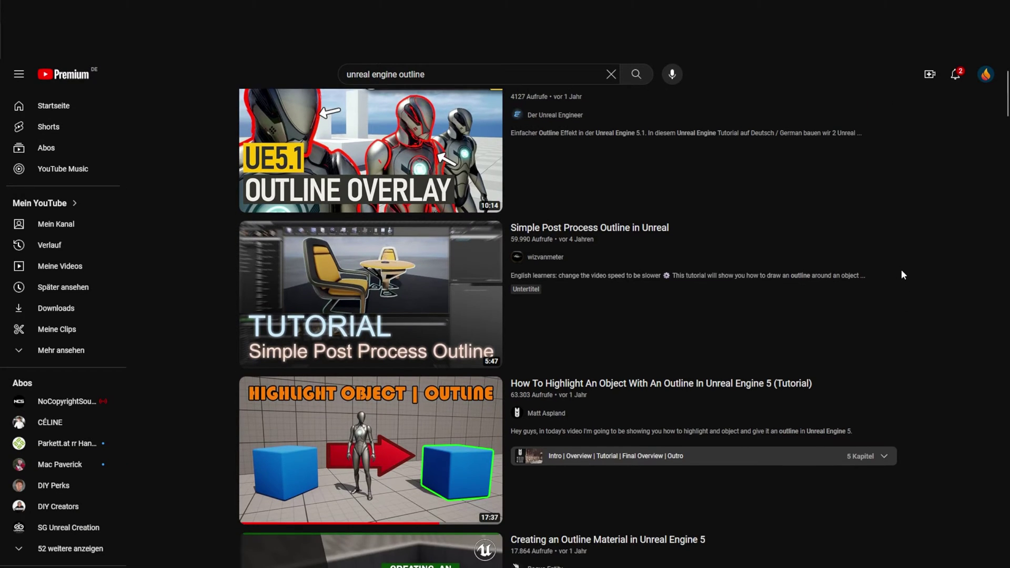
mouse_move(420, 371)
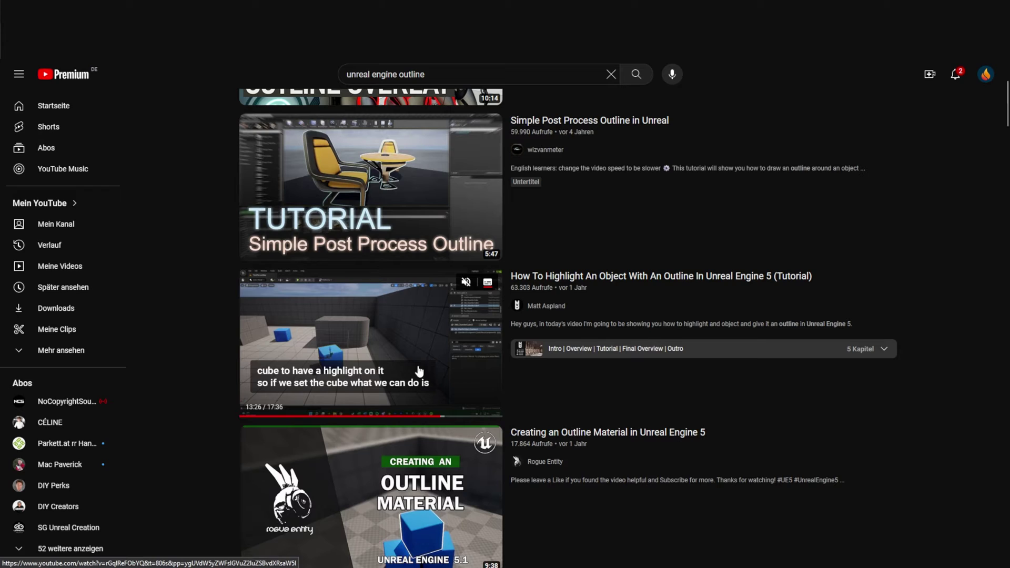
left_click(373, 417)
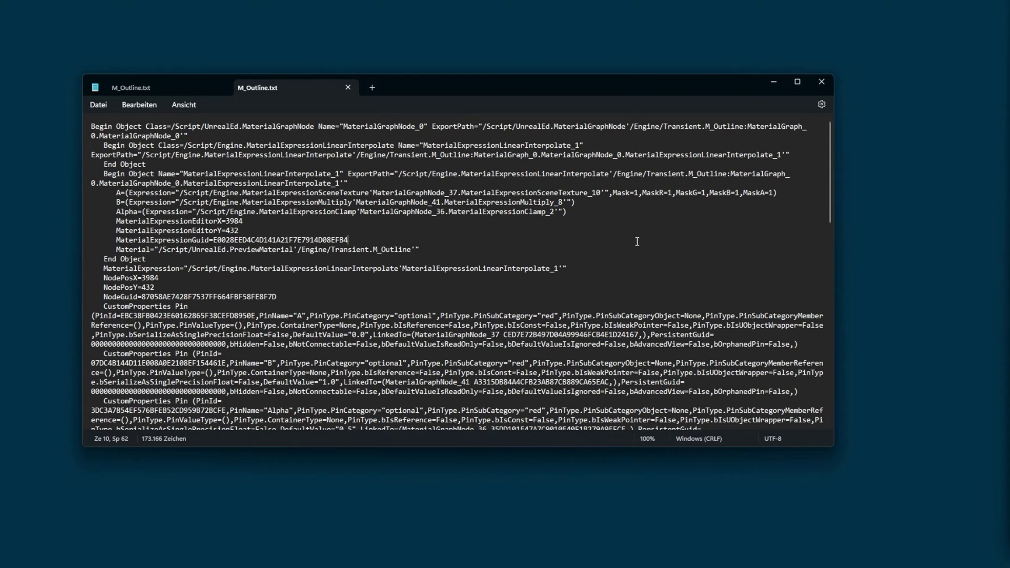
Step: Copy the entire node text of M_Outline.txt and switch back to Unreal Editor
key("ctrl+a")
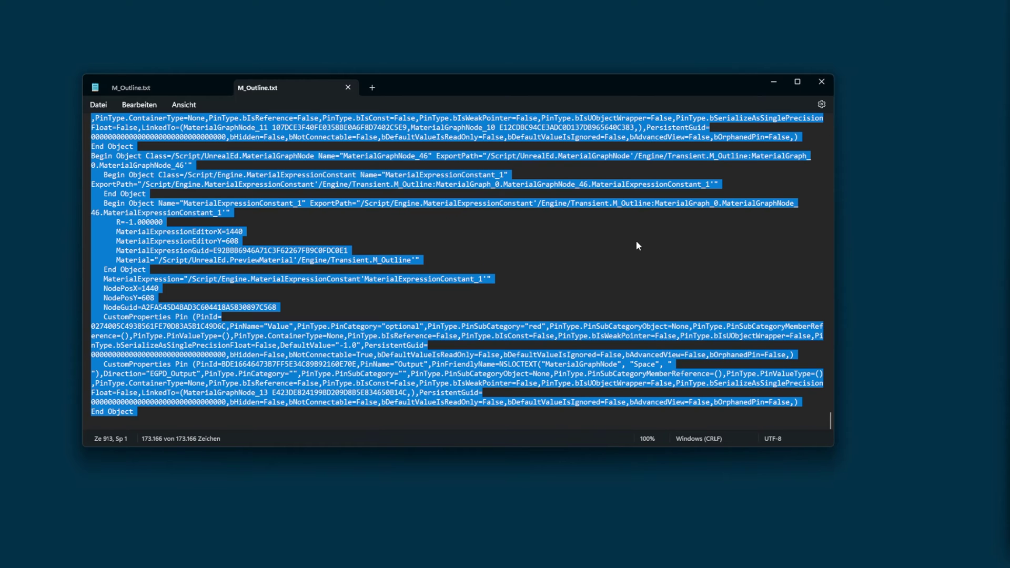
left_click(775, 82)
key("alt+Tab")
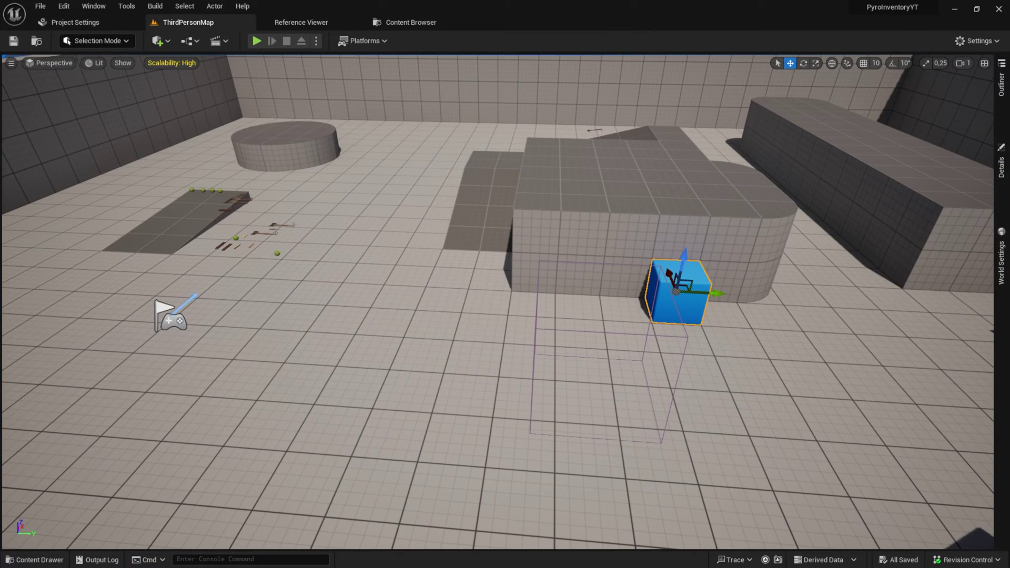
Step: Open the M_Outline material and paste the copied outline node network into its graph, ahead of the result node
right_click_drag(543, 266, 544, 269)
key("ctrl+space")
double_click(314, 397)
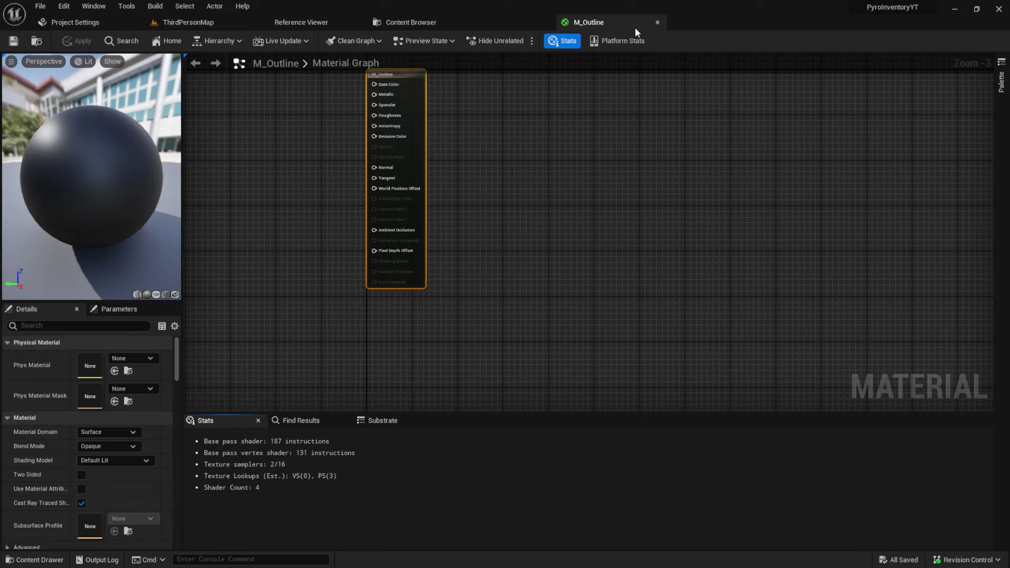
right_click_drag(471, 238, 485, 239)
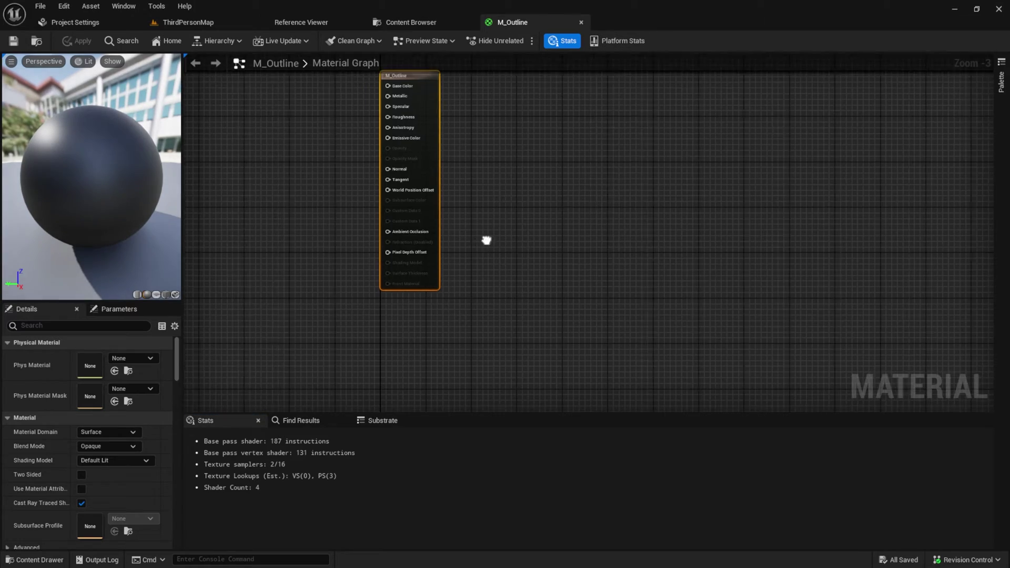
scroll(481, 263, "down", 7)
right_click_drag(337, 295, 799, 252)
key("ctrl+v")
right_click_drag(701, 209, 654, 202)
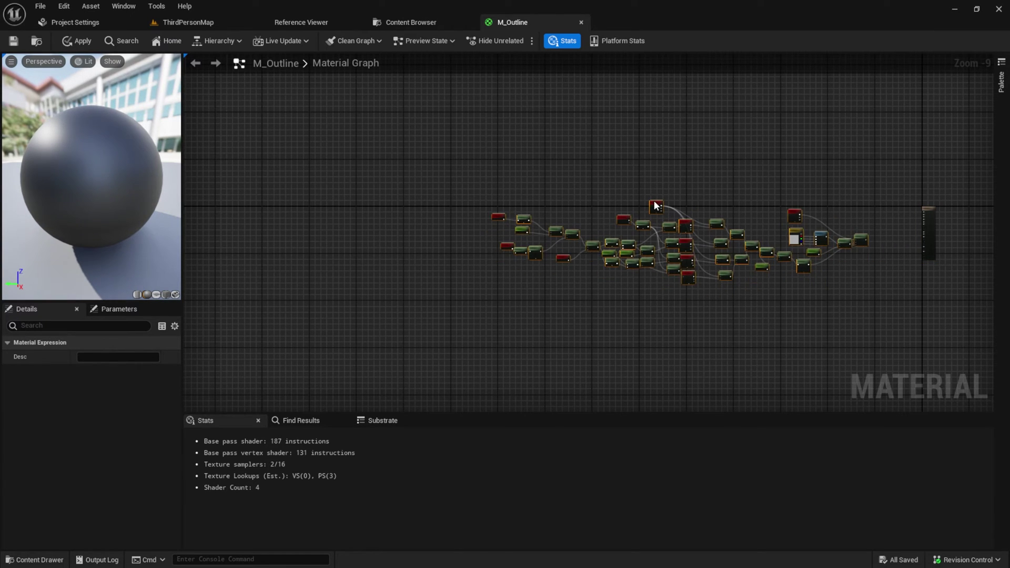
Step: Set the M_Outline Material Domain to Post Process and connect the final Lerp output to Emissive Color
scroll(495, 227, "up", 7)
right_click_drag(769, 276, 618, 270)
left_click(680, 277)
right_click_drag(680, 277, 359, 266)
right_click_drag(687, 210, 260, 177)
right_click_drag(750, 191, 249, 210)
left_click(932, 175)
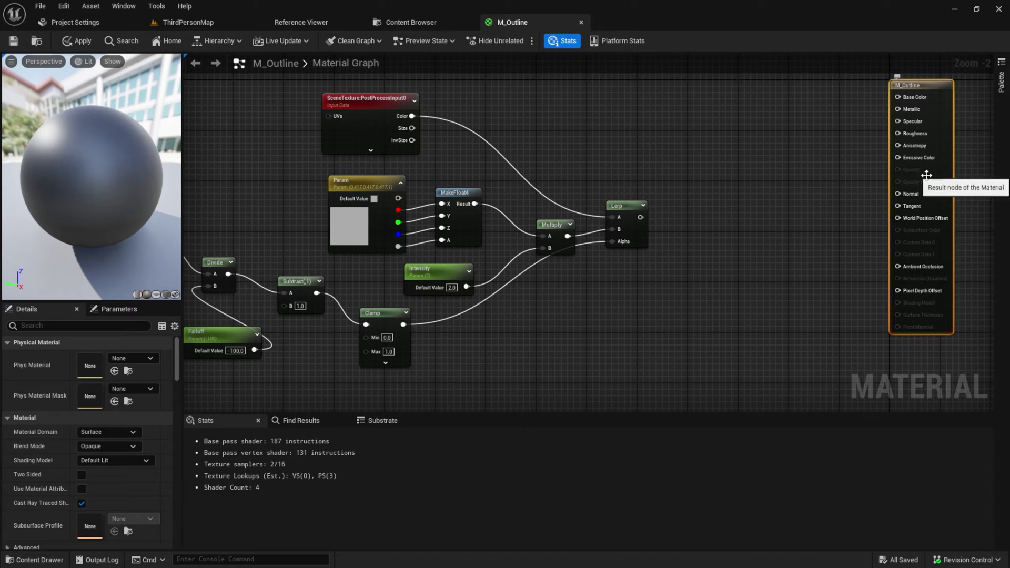
left_click(126, 431)
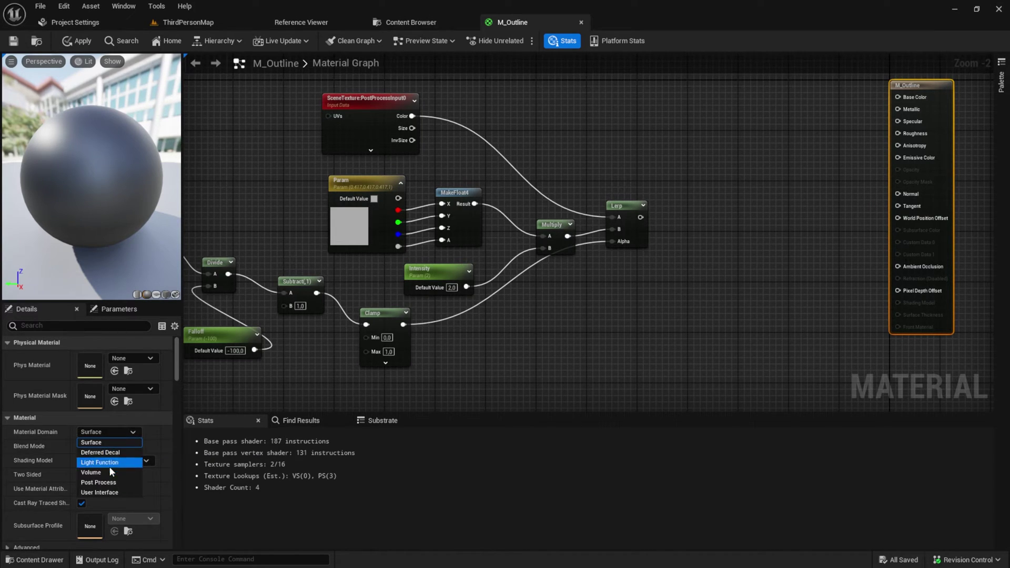
left_click(107, 481)
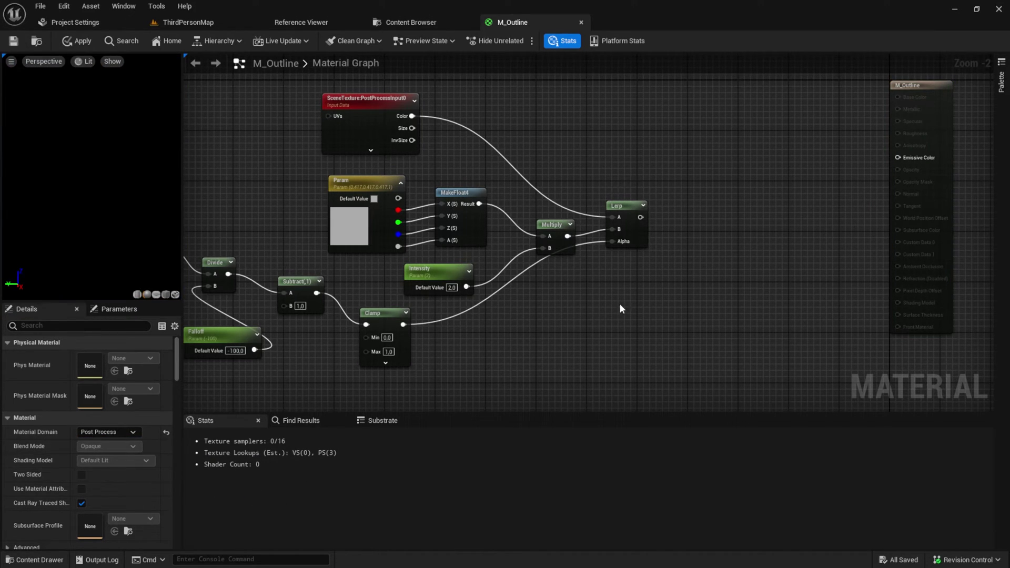
left_click_drag(640, 217, 904, 159)
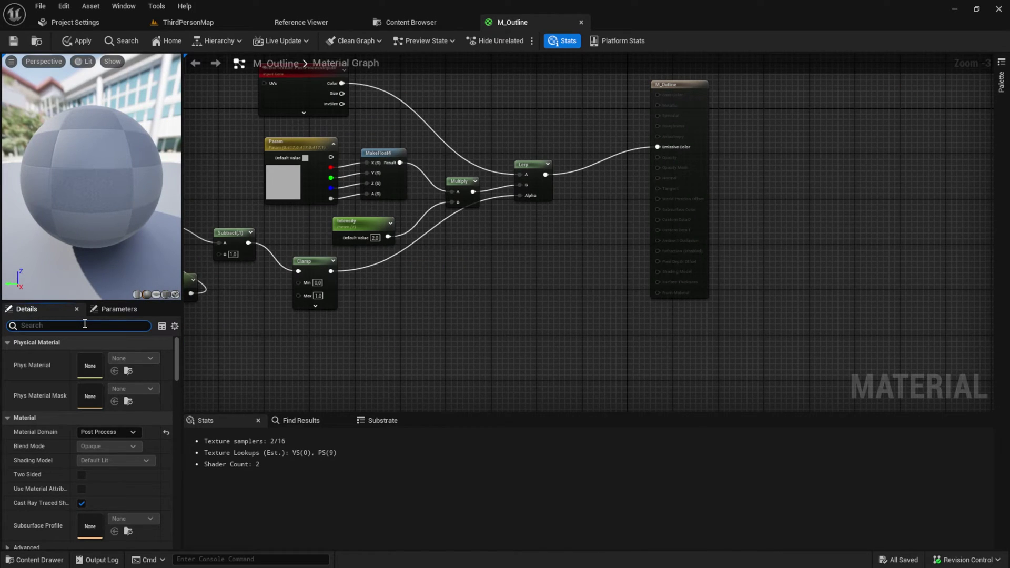
Step: Set the material's Blendable Location to Before Tonemapping, then apply and save the material
left_click(84, 324)
type("blend")
left_click(101, 415)
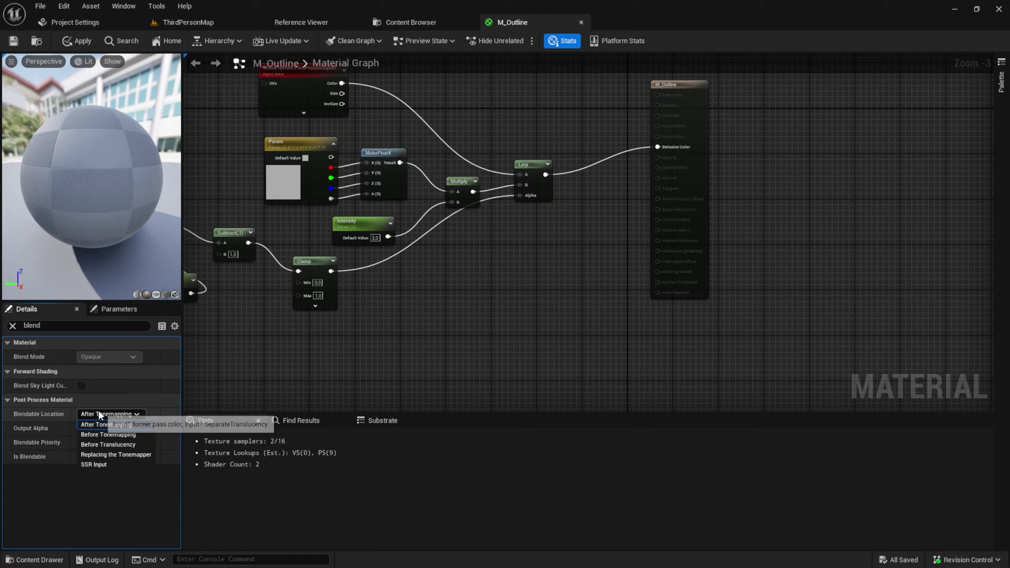
left_click(103, 435)
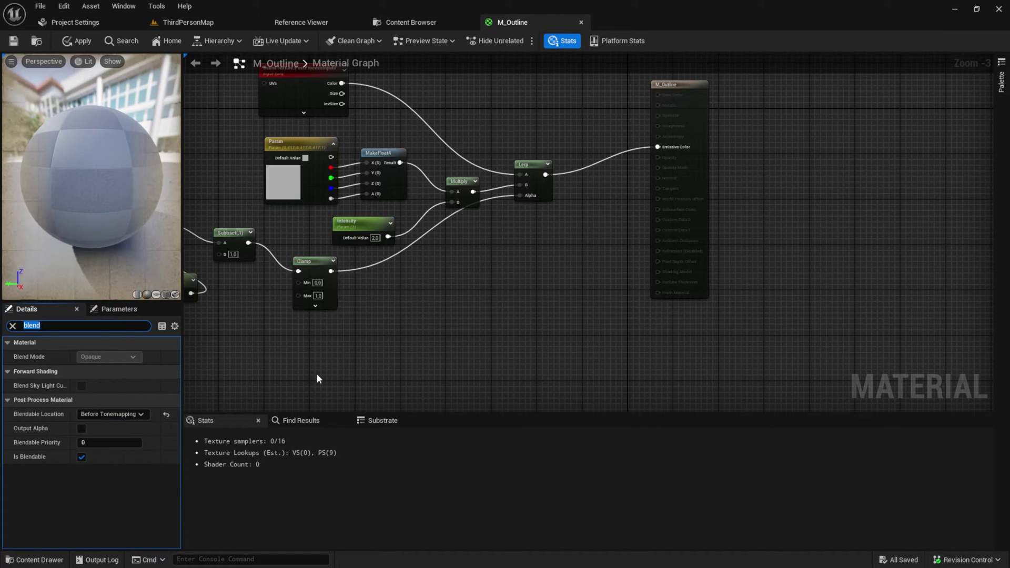
left_click(83, 42)
left_click(13, 41)
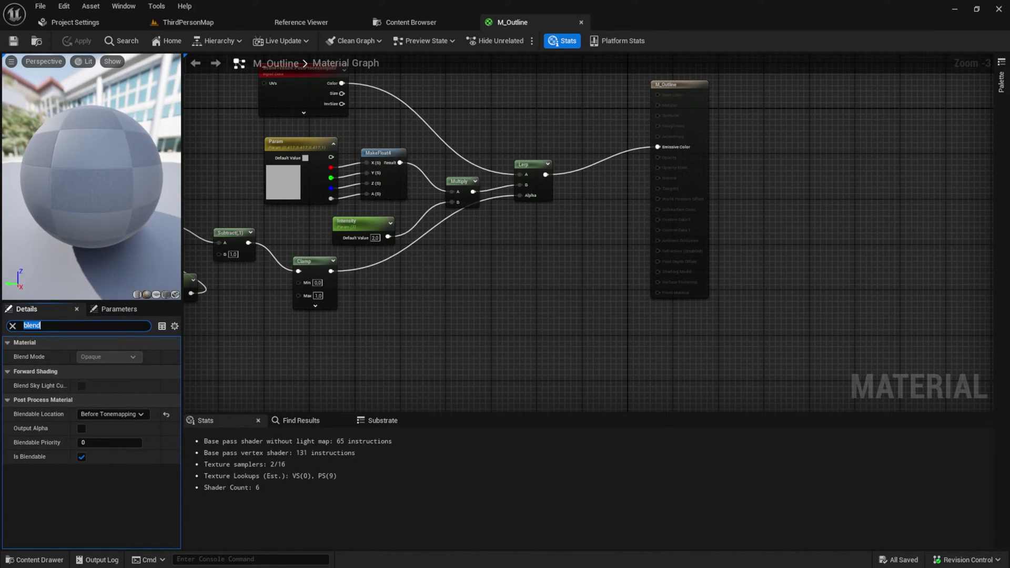
Step: Select the Post Process Volume in ThirdPersonMap and filter its details by "post"
left_click(198, 24)
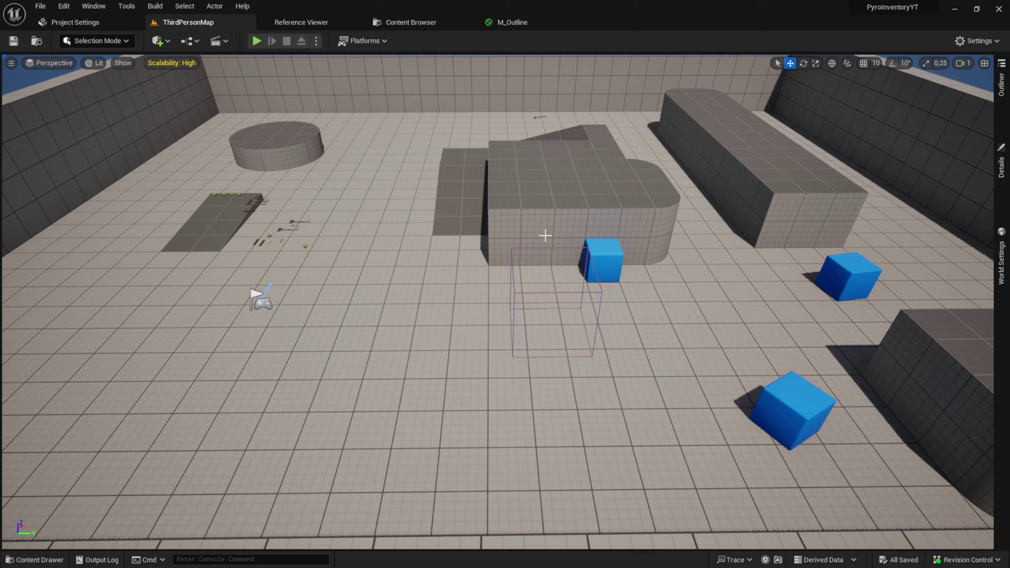
left_click(556, 293)
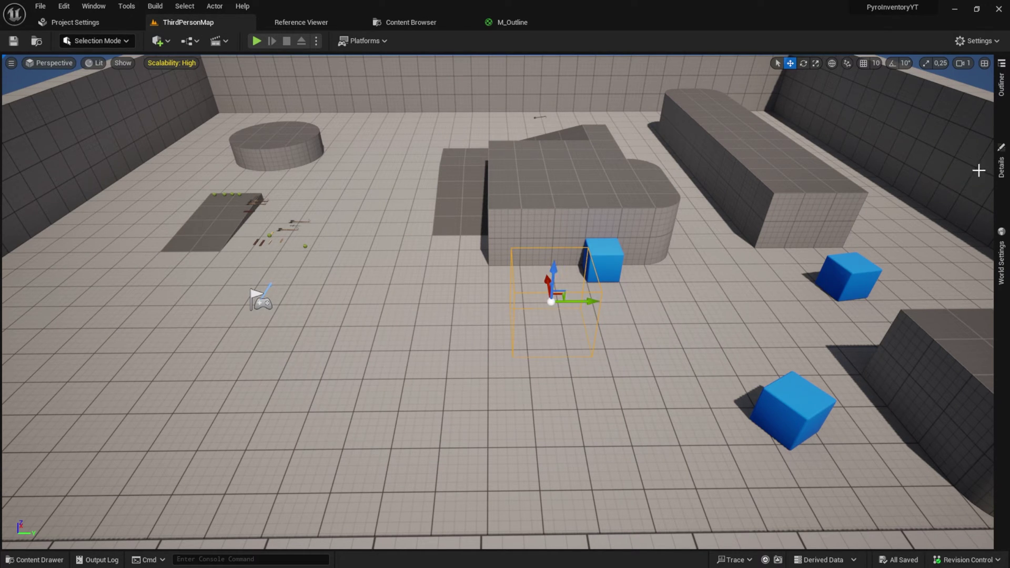
left_click(1002, 162)
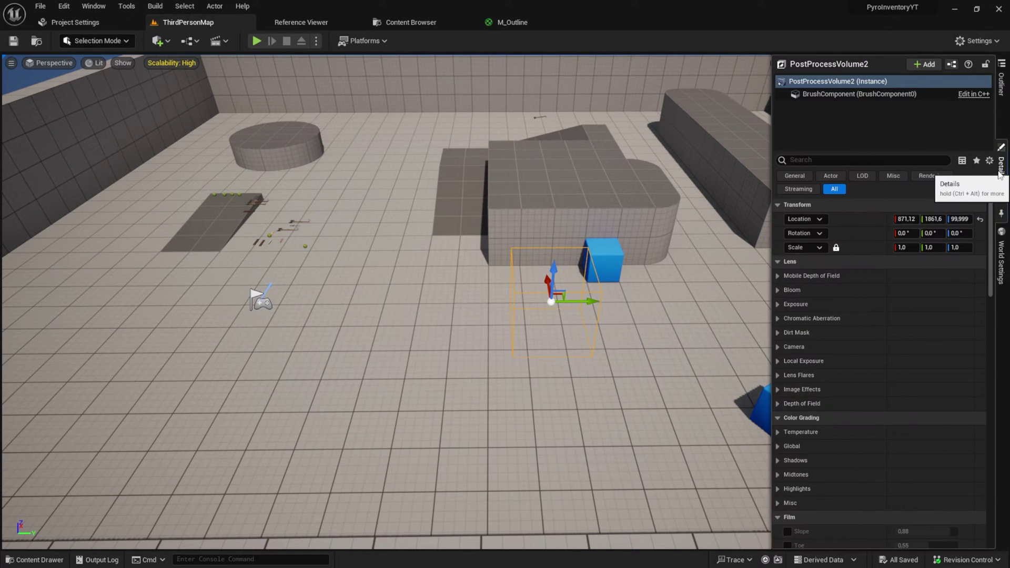
left_click(828, 161)
type("postz")
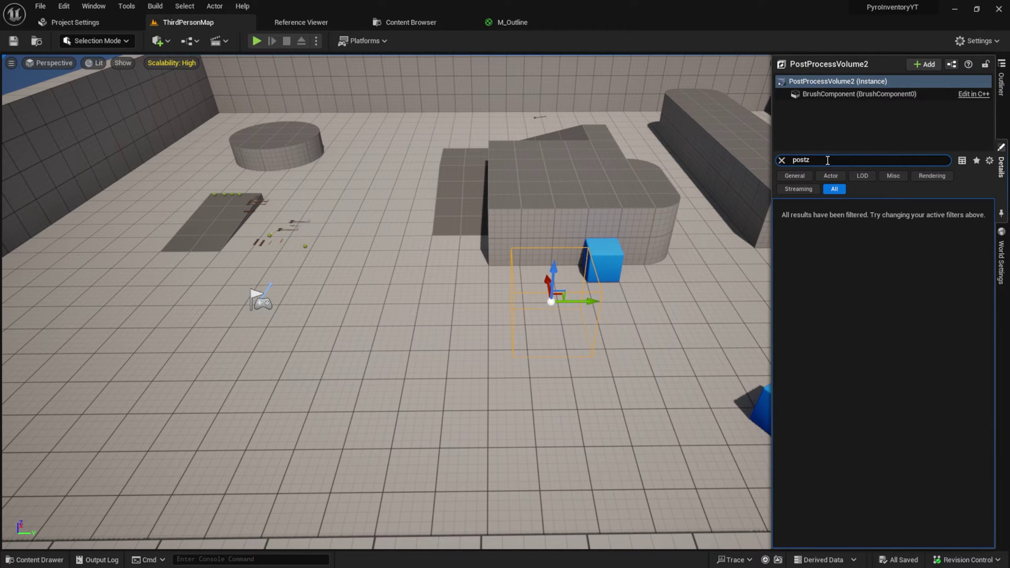
key("BackSpace")
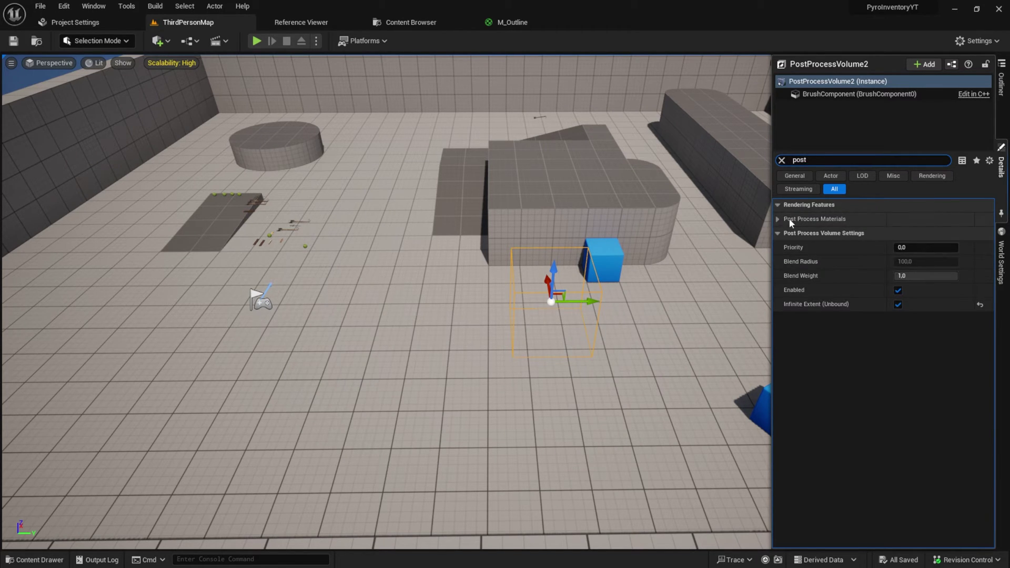
Step: Add an asset reference element to the volume's Post Process Materials array and assign M_Outline to it
left_click(778, 219)
left_click(953, 233)
left_click(915, 248)
left_click(921, 265)
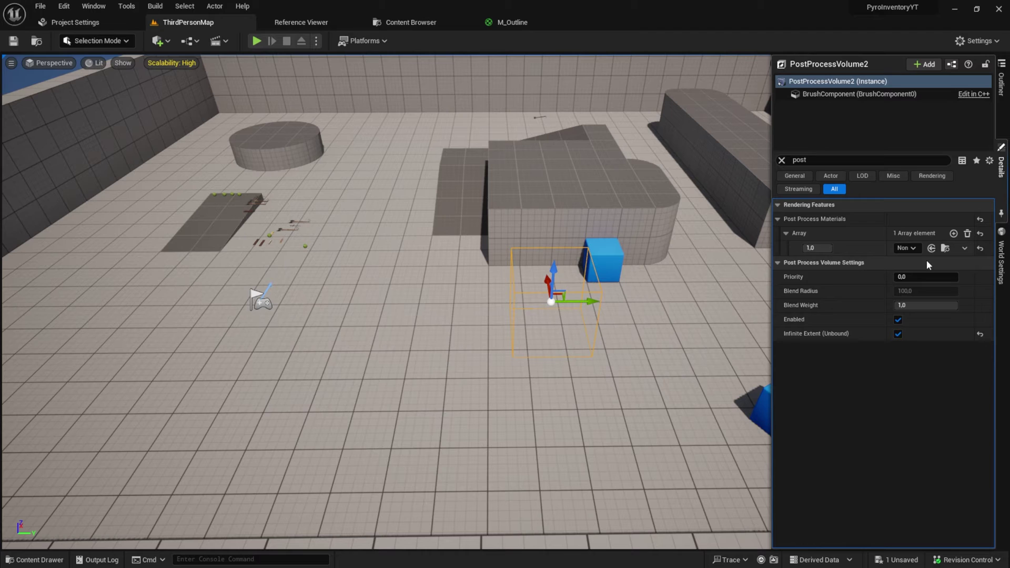
left_click(906, 248)
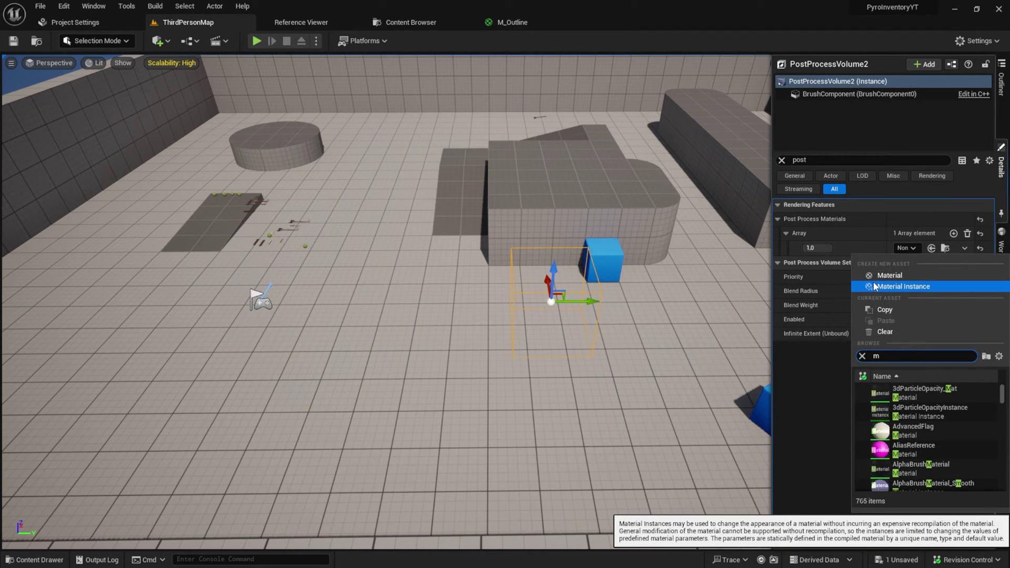
type("m_out")
left_click(937, 399)
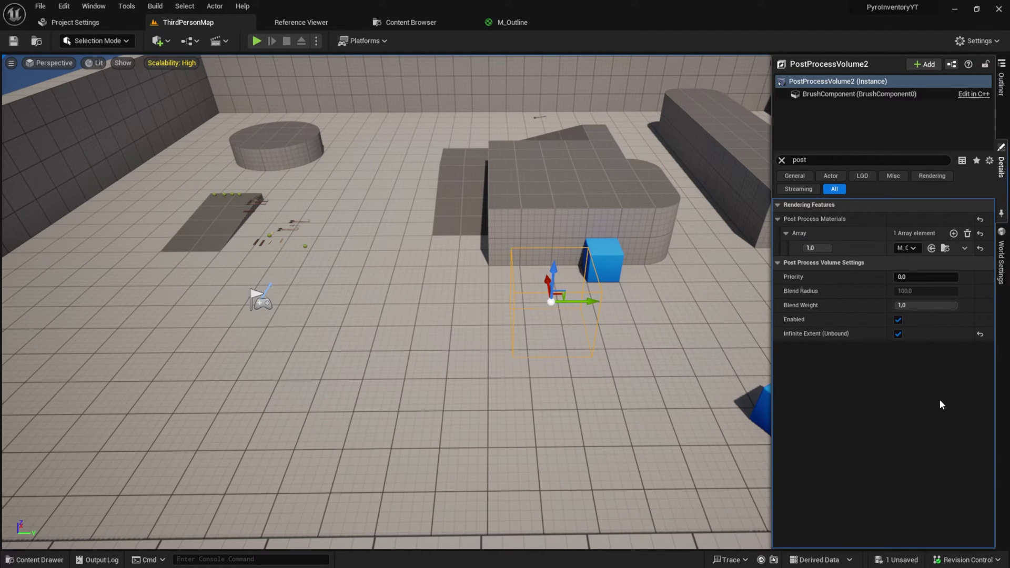
left_click(744, 37)
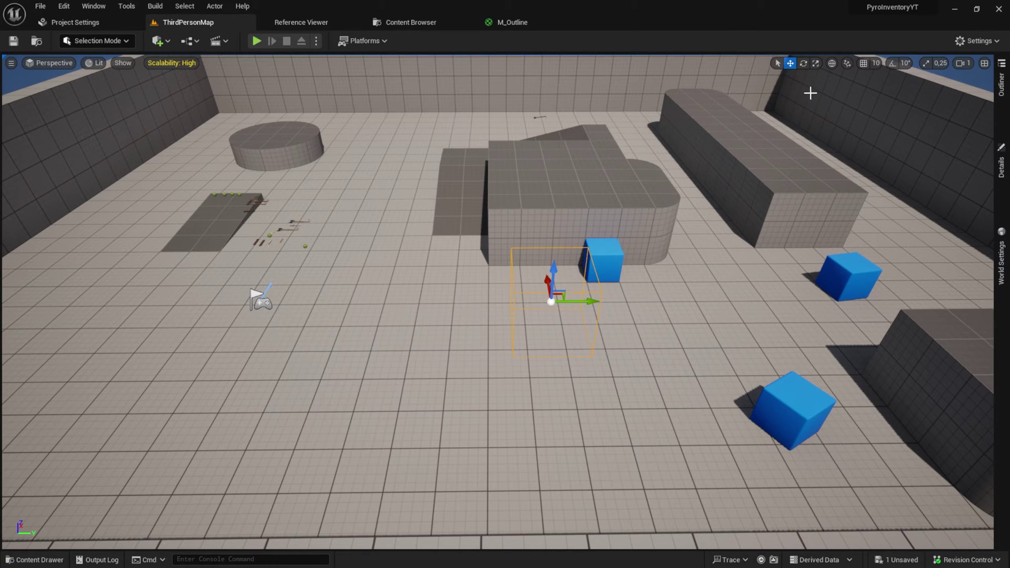
Step: Open BP_ThirdPersonCharacter from the Blueprints folder and show its Event Graph
key("ctrl+space")
left_click(80, 405)
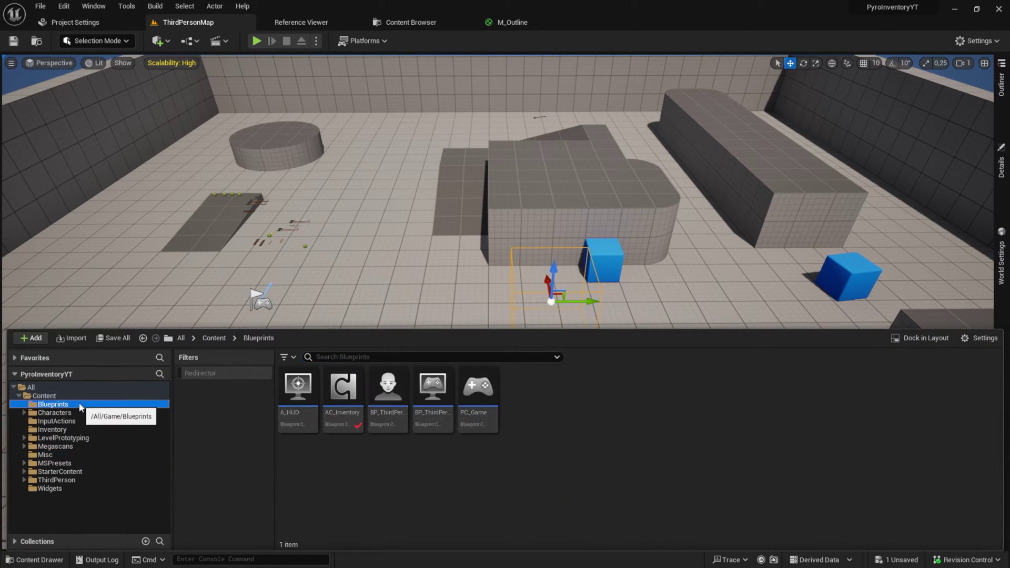
left_click(379, 389)
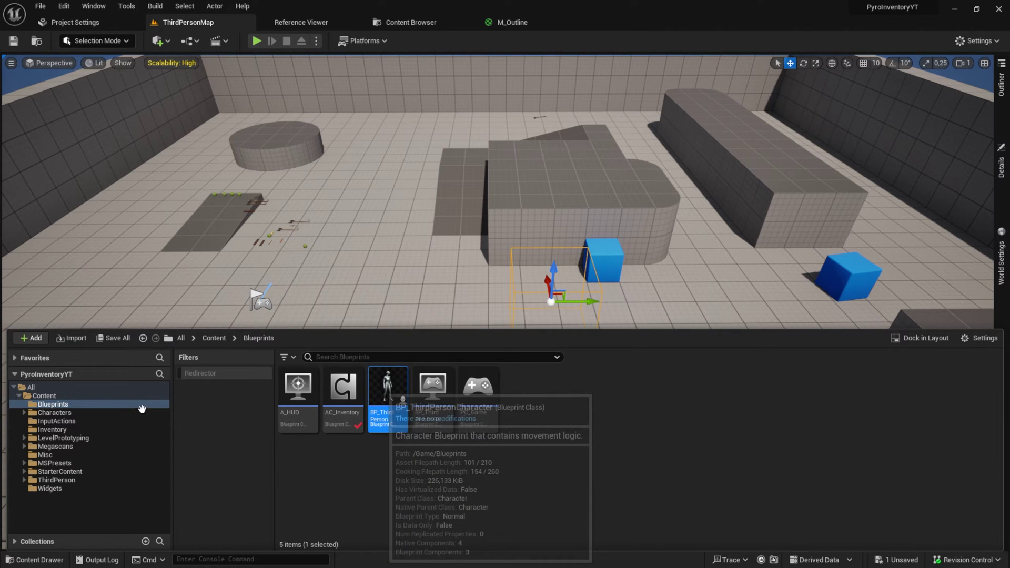
key("Return")
right_click_drag(426, 240, 564, 302)
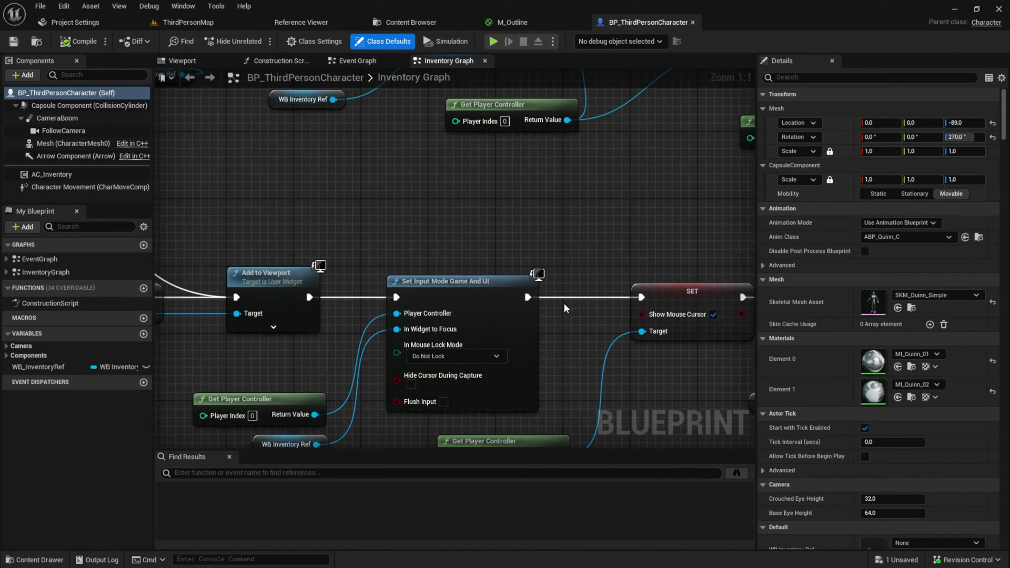
scroll(563, 302, "down", 6)
right_click_drag(476, 239, 467, 270)
left_click(367, 62)
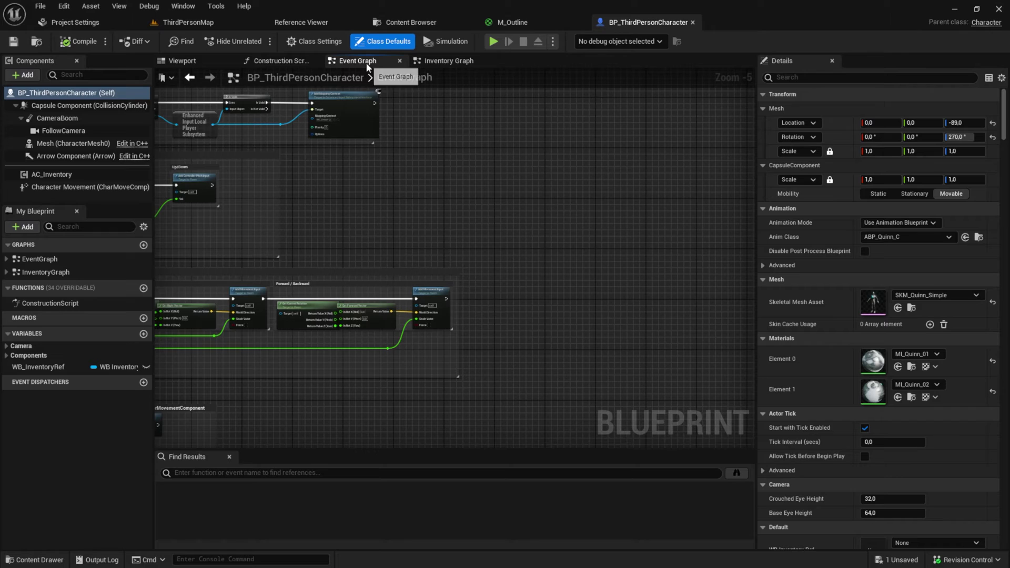
Step: Add a Set Timer by Event node after Add Mapping Context, with Time 0.1 and Looping enabled
right_click_drag(407, 245, 495, 311)
scroll(510, 236, "down", 2)
scroll(502, 257, "up", 3)
scroll(502, 257, "up", 2)
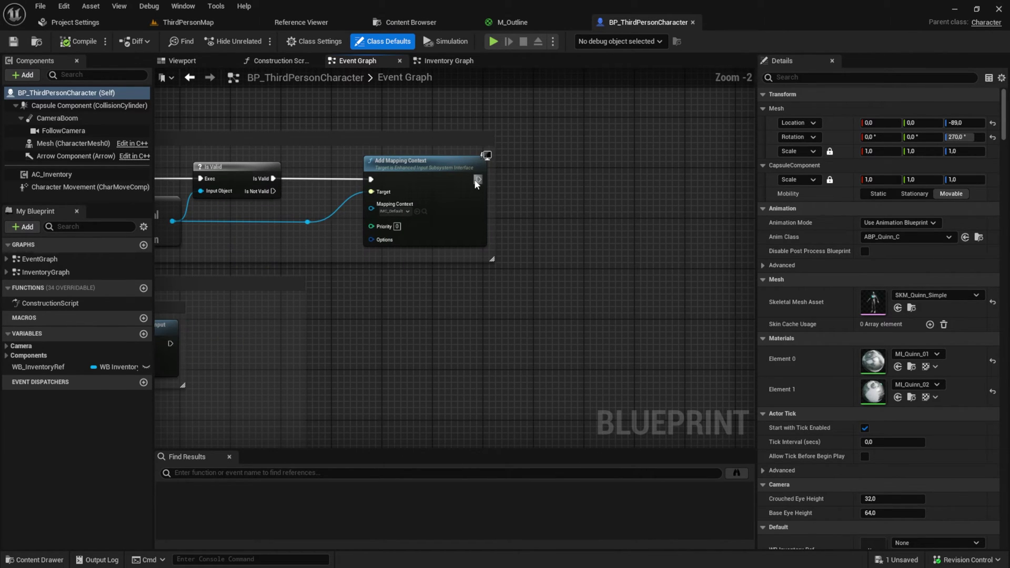
left_click_drag(478, 179, 516, 183)
type("set time")
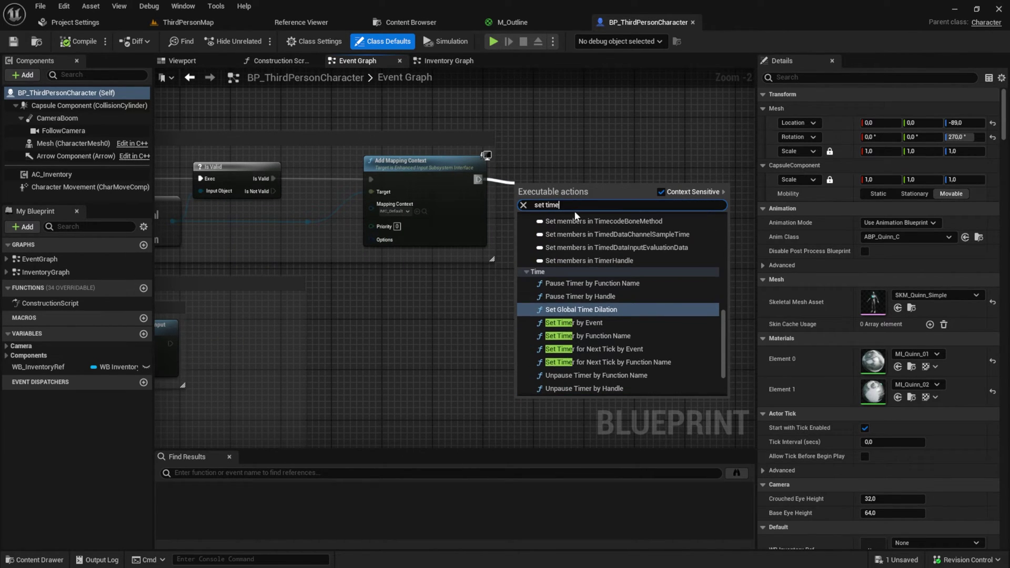
scroll(579, 294, "down", 2)
left_click(574, 287)
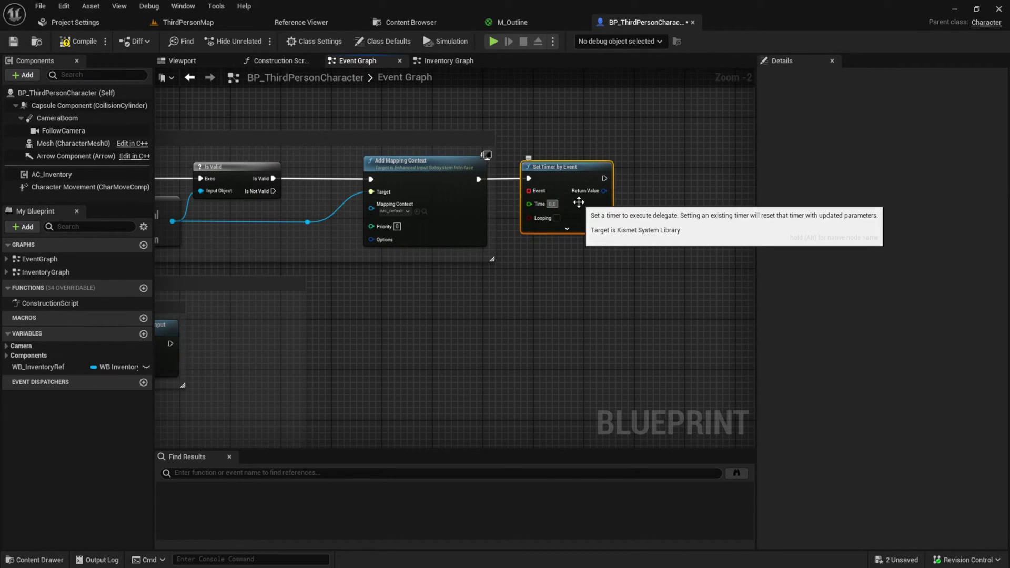
left_click(557, 218)
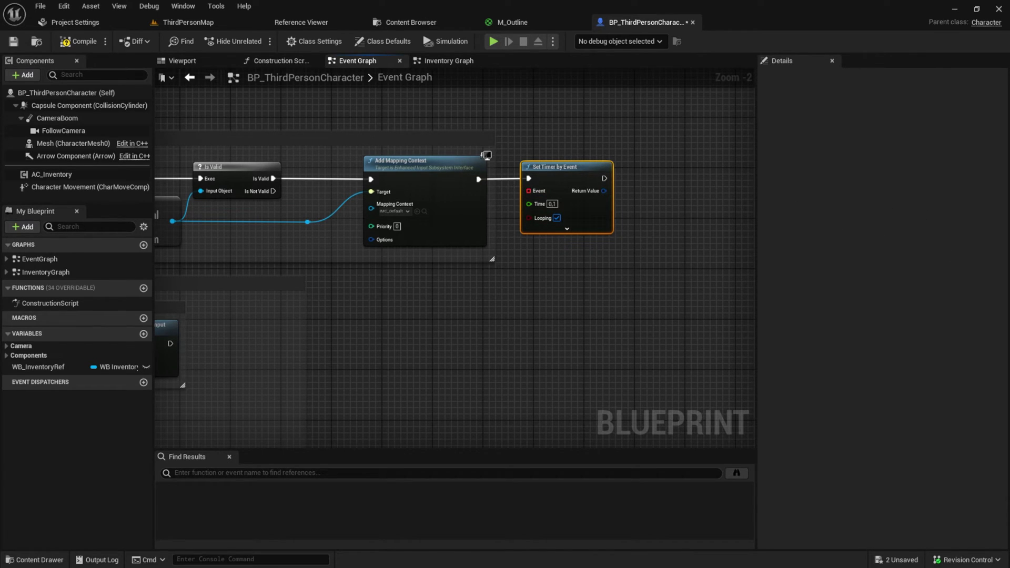
Step: Create a custom event named StartHighlightTrace in the empty area above the Add Input Mapping section
right_click_drag(749, 197, 688, 285)
right_click_drag(171, 147, 752, 262)
right_click(441, 227)
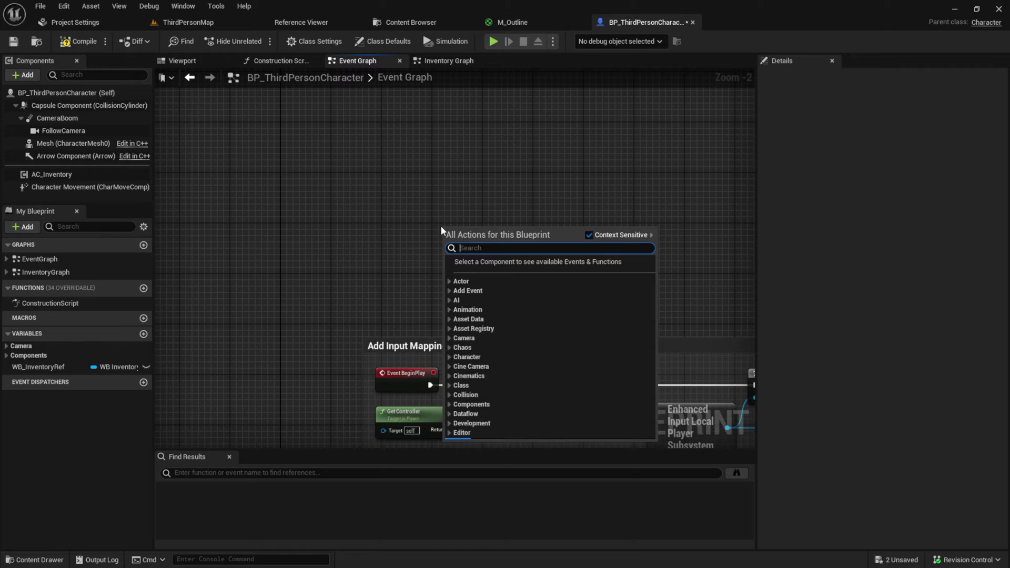
type("add cus")
key("Return")
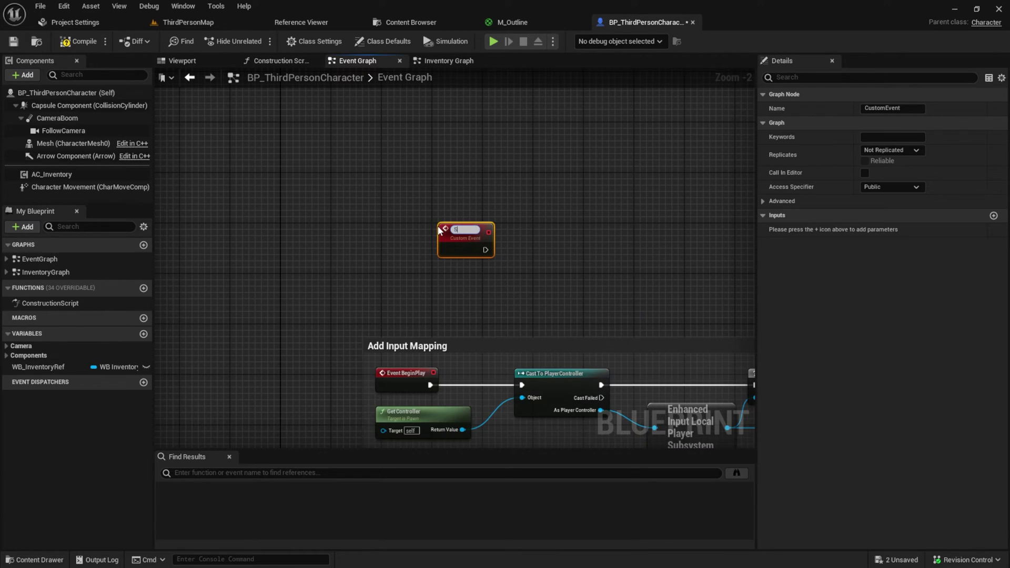
type("StartHighlightTrace")
key("Return")
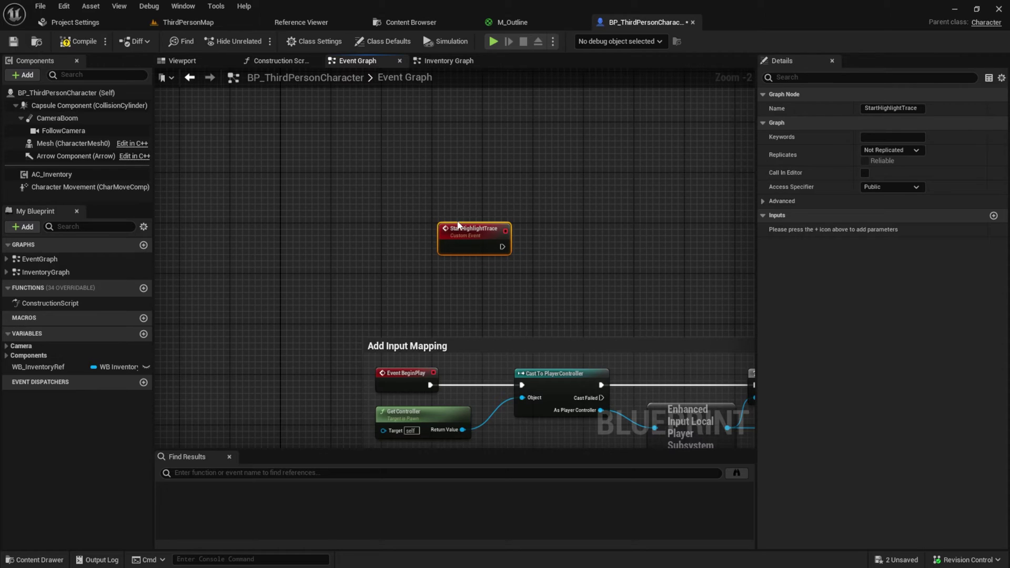
Step: Add a Sphere Trace For Objects node executed by the StartHighlightTrace event
right_click_drag(523, 165, 512, 228)
left_click_drag(463, 291, 458, 193)
type("sphere trace fo")
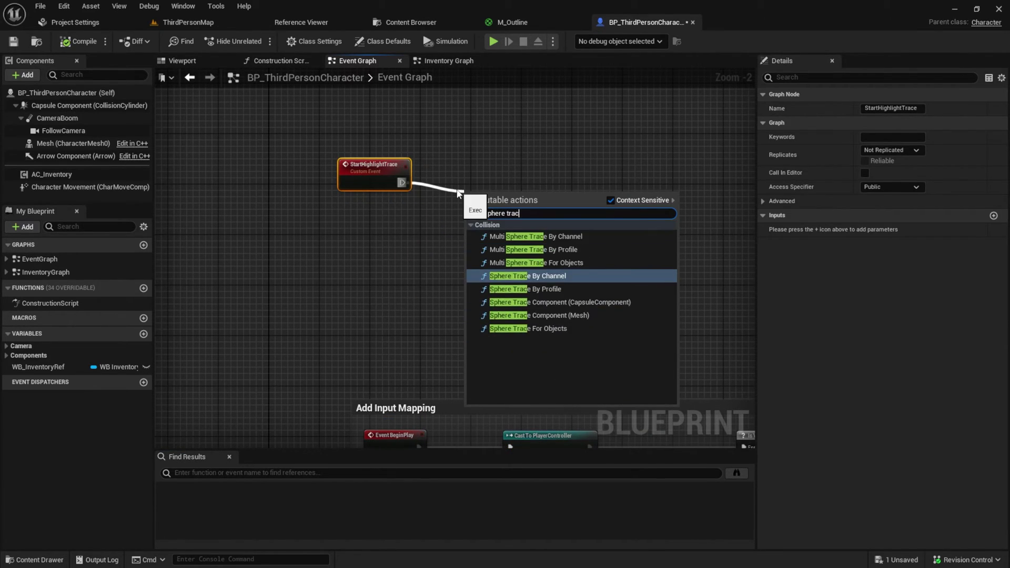
type("r ob")
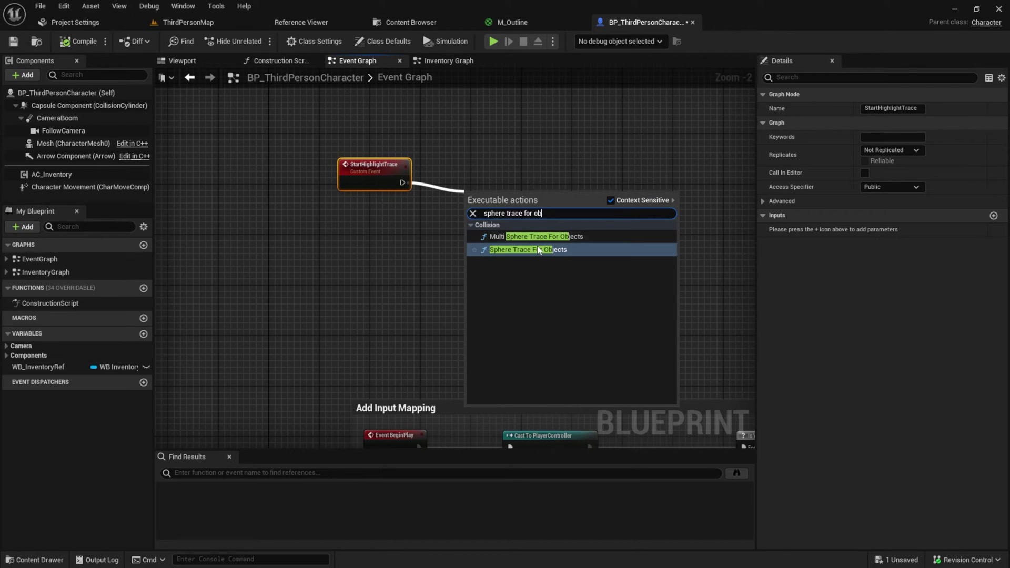
left_click(527, 249)
Step: Add a Follow Camera reference with Get World Location and connect its Return Value to the sphere trace's Start
right_click_drag(262, 245, 405, 227)
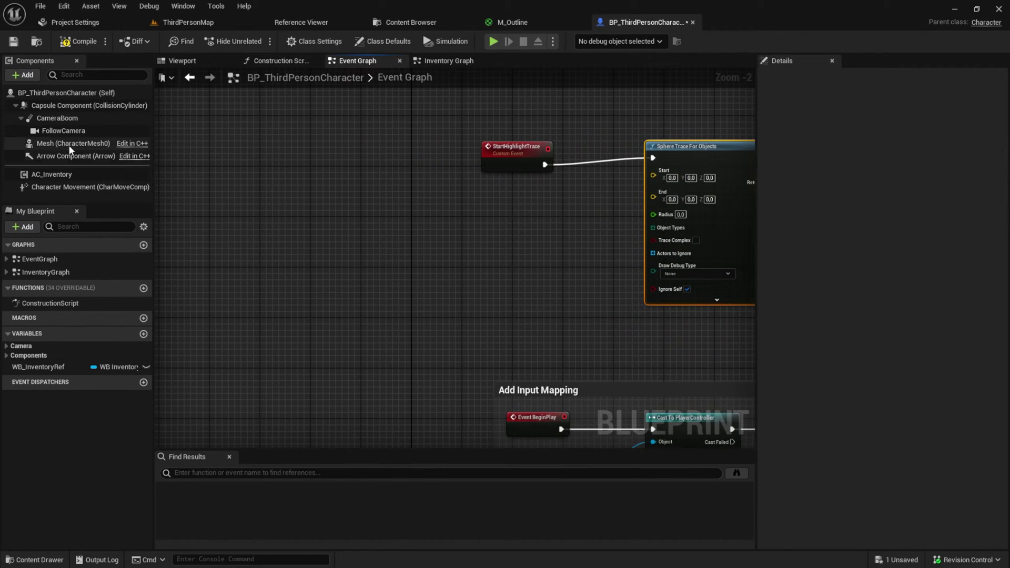
left_click_drag(63, 131, 309, 204)
type("get world loc")
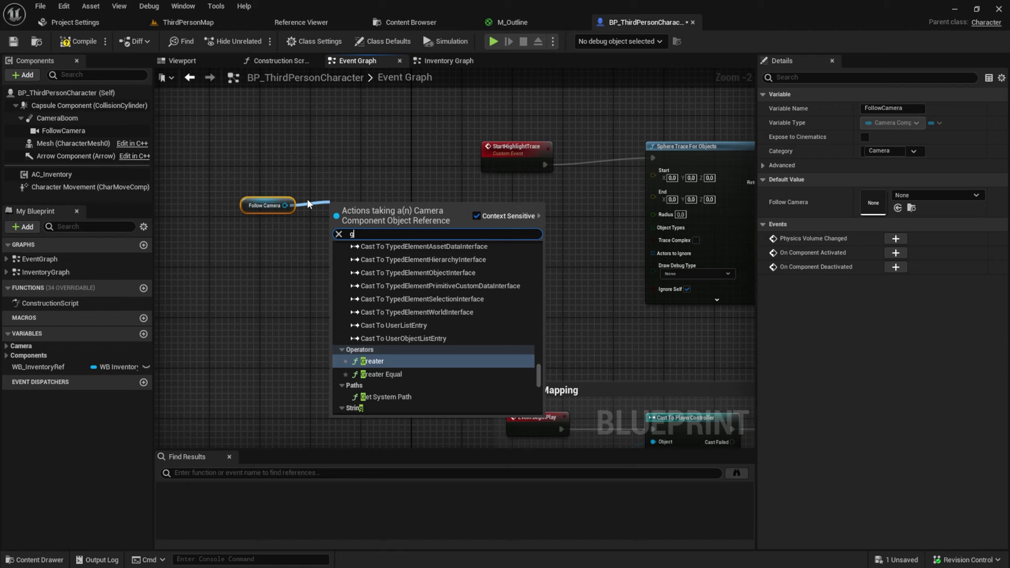
key("Return")
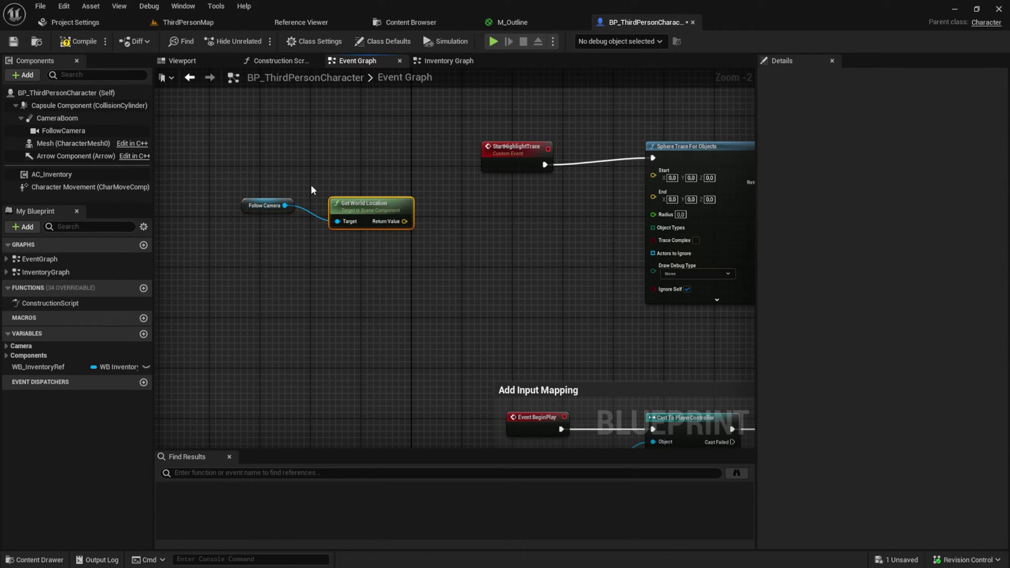
mouse_move(404, 221)
left_mouse_down()
mouse_move(625, 186)
mouse_move(653, 170)
left_mouse_up()
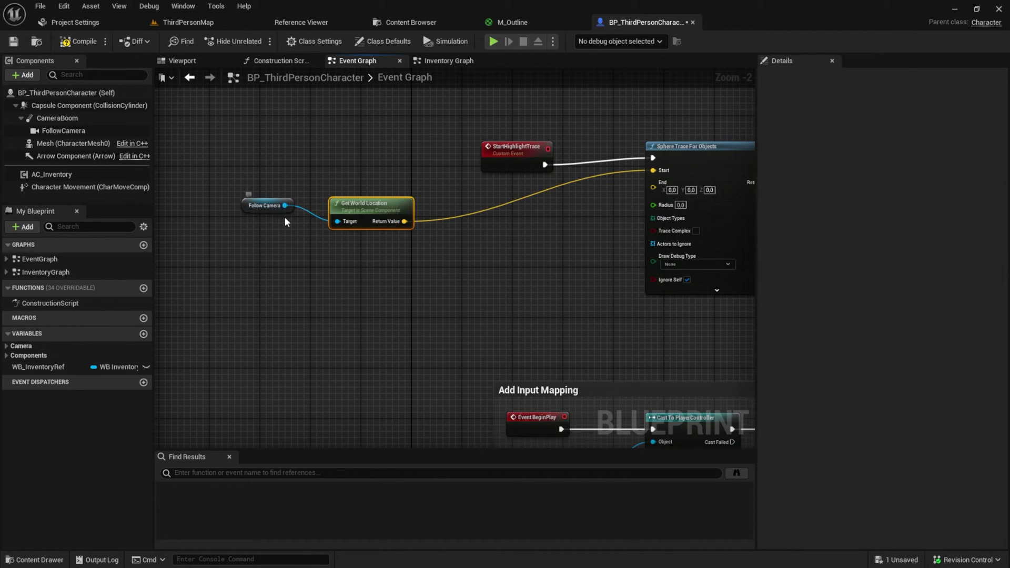
Step: Add Get Forward Vector from Follow Camera, and a vector Add node fed by the camera's world location
left_click_drag(284, 206, 289, 254)
type("get")
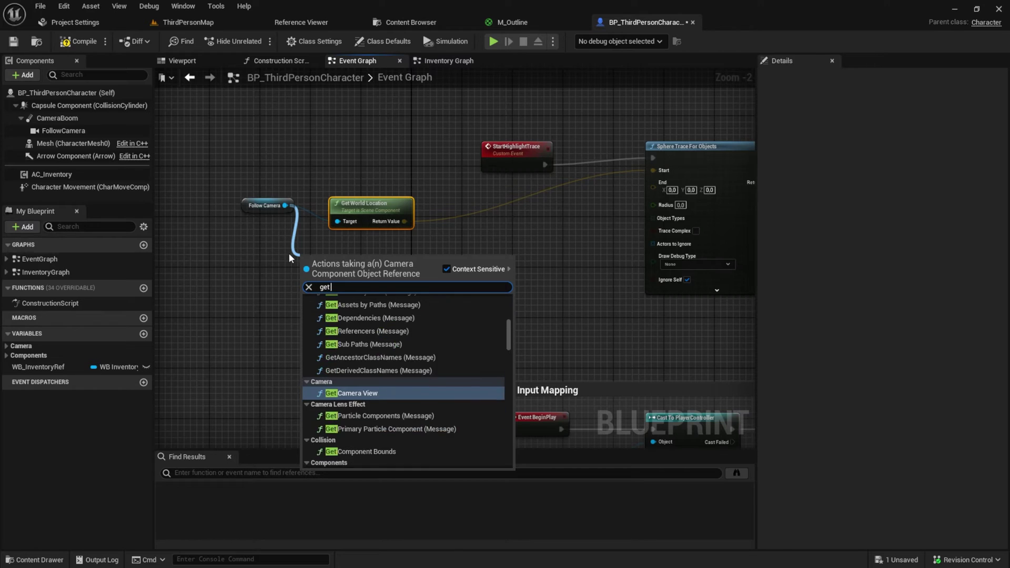
type(" forward")
key("Return")
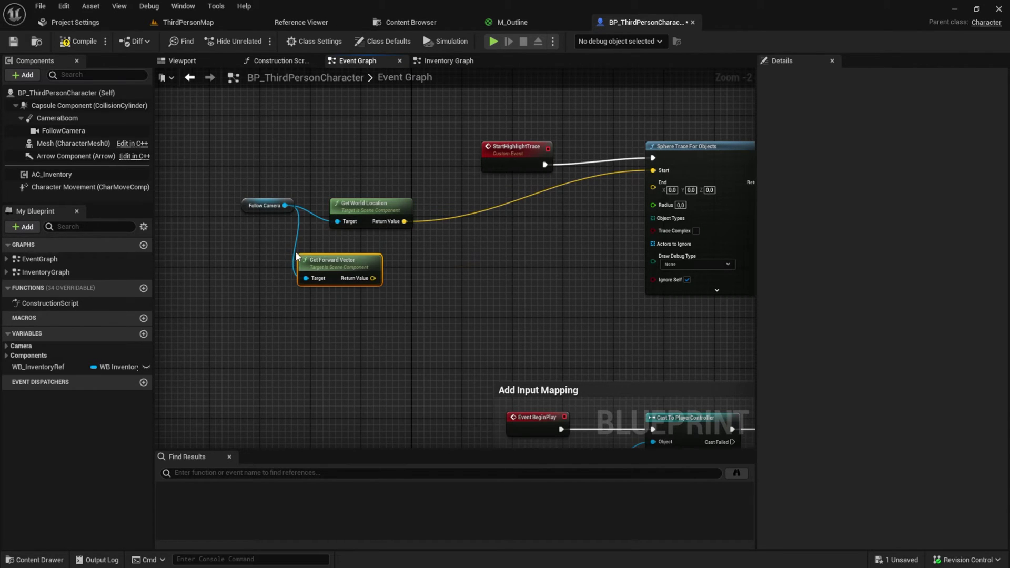
left_click_drag(408, 221, 493, 248)
type("+")
key("Return")
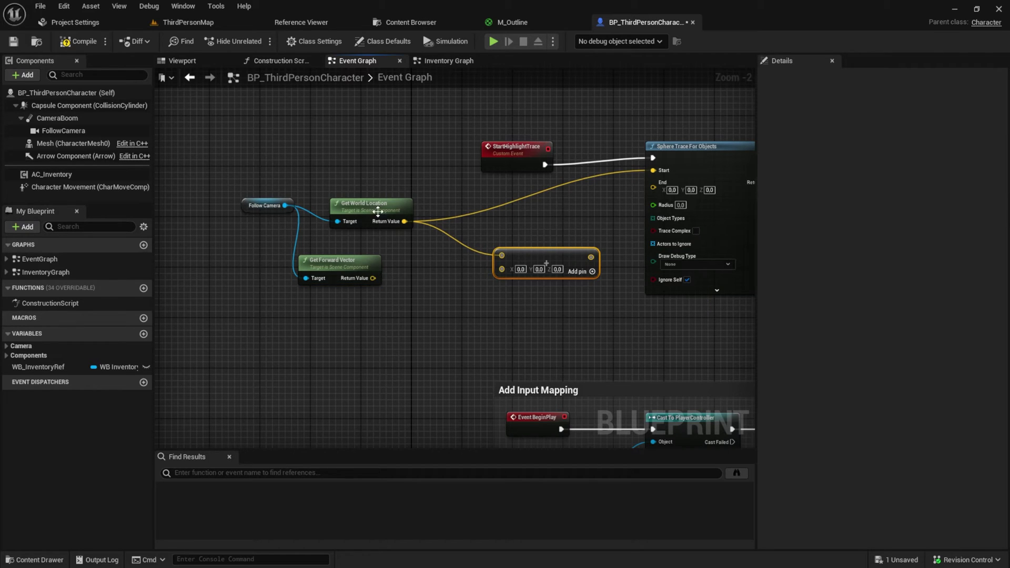
Step: Add a Multiply node fed by the forward vector and convert its second input to Float (single-precision)
left_click_drag(373, 279, 412, 297)
type("*")
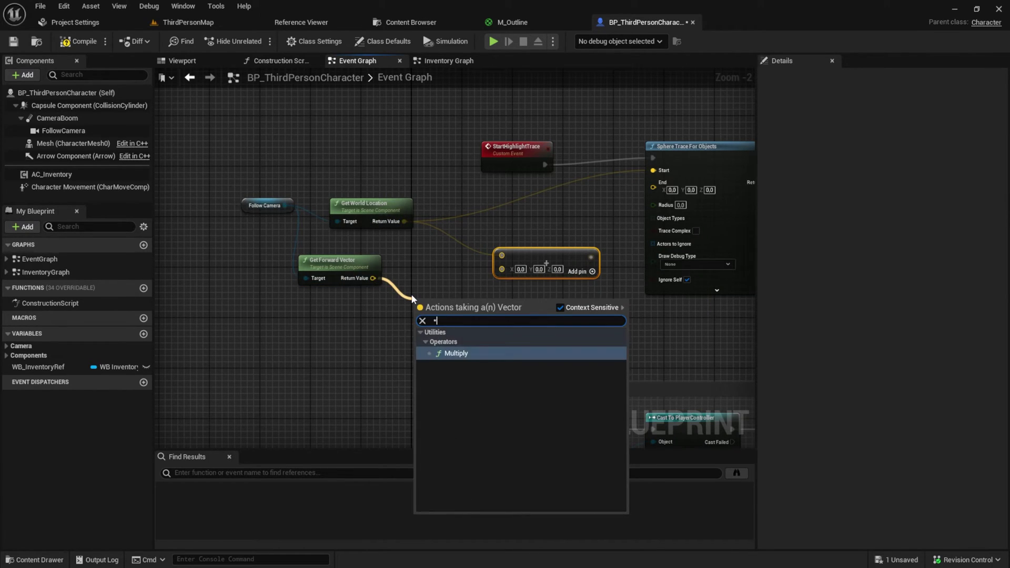
key("Return")
right_click_drag(299, 341, 325, 331)
left_click(450, 327)
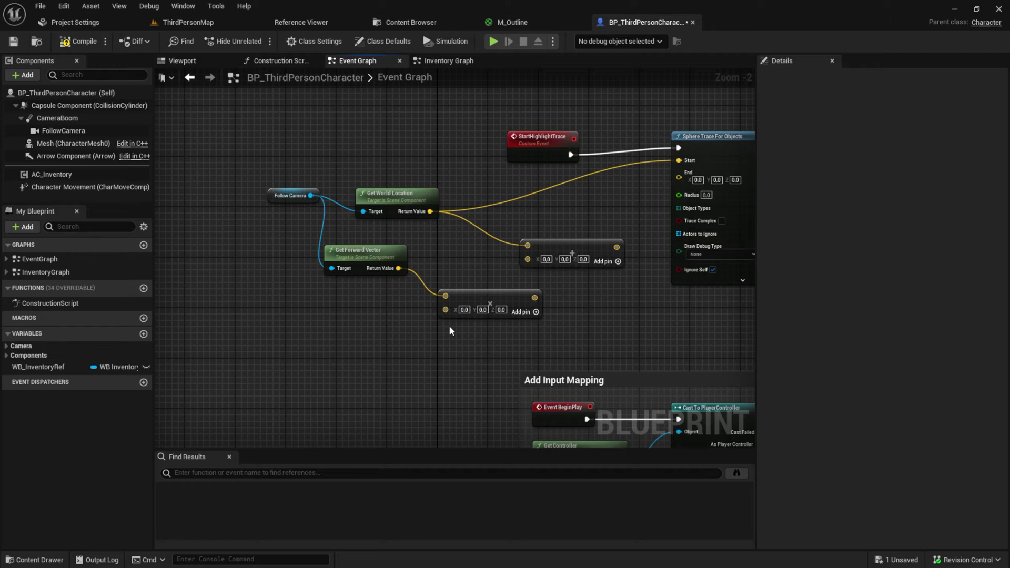
right_click(449, 313)
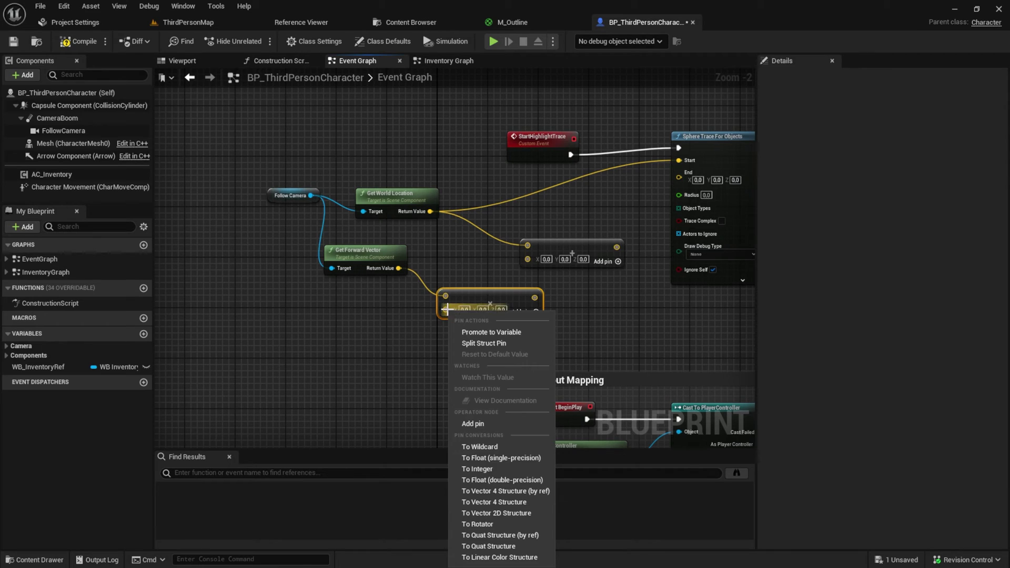
left_click(486, 462)
Step: Add a Camera Boom reference to the event graph and get its Target Arm Length
right_click_drag(406, 368, 541, 354)
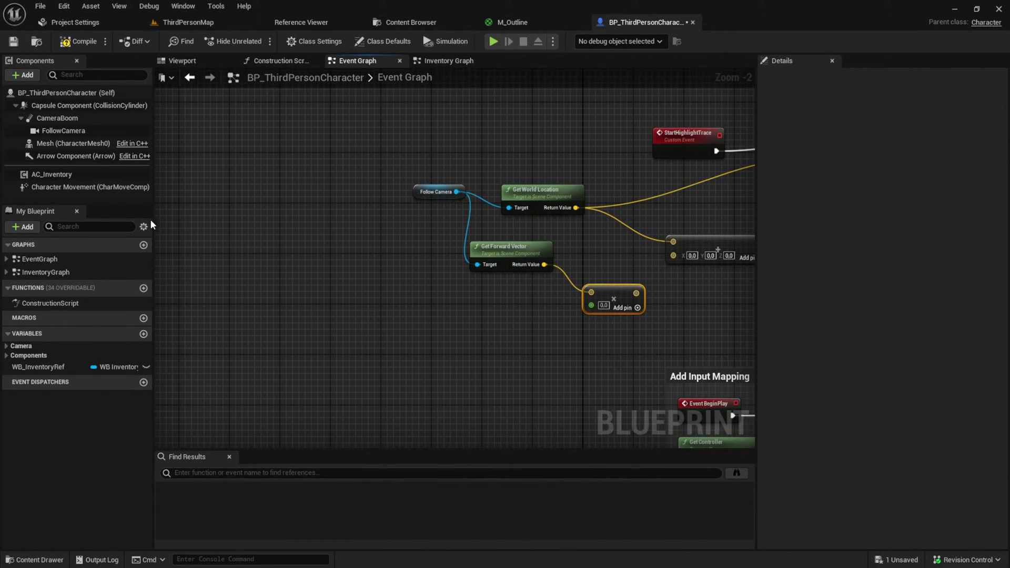
left_click_drag(57, 118, 295, 304)
type("getz")
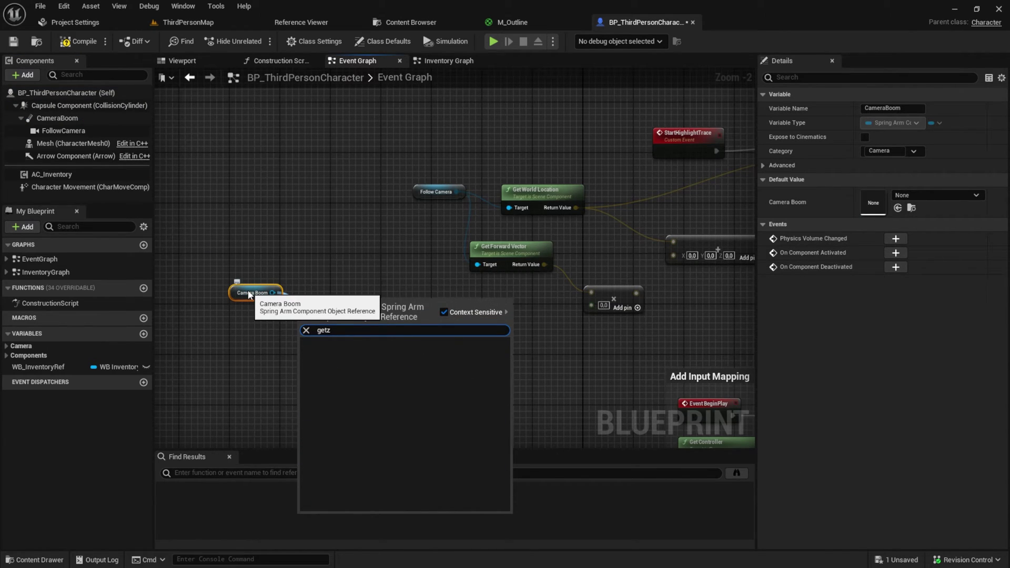
key("BackSpace")
type("target arm")
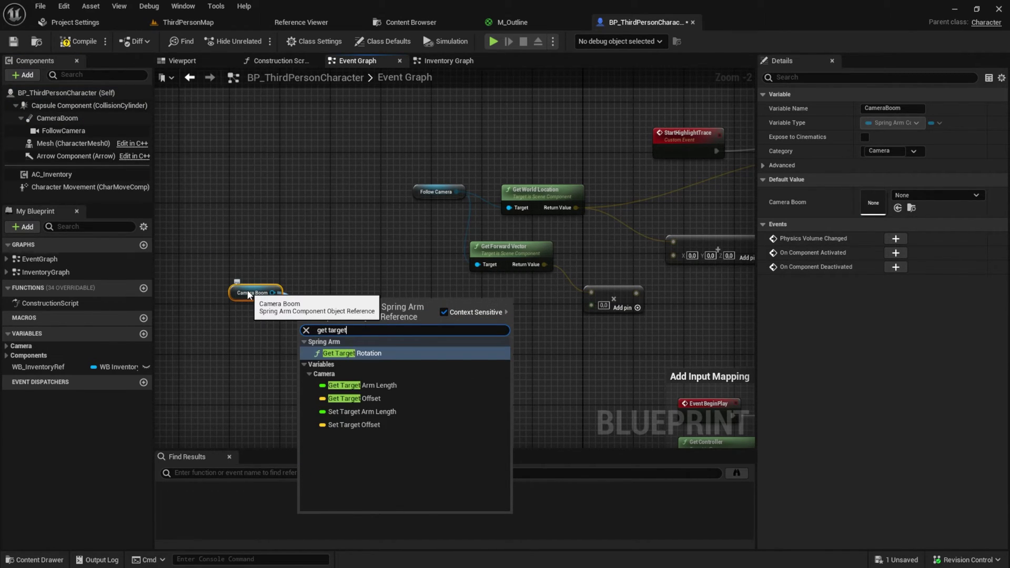
key("Return")
Step: Add a float Add node fed by Target Arm Length and set its second input to 250
left_click_drag(379, 306, 421, 319)
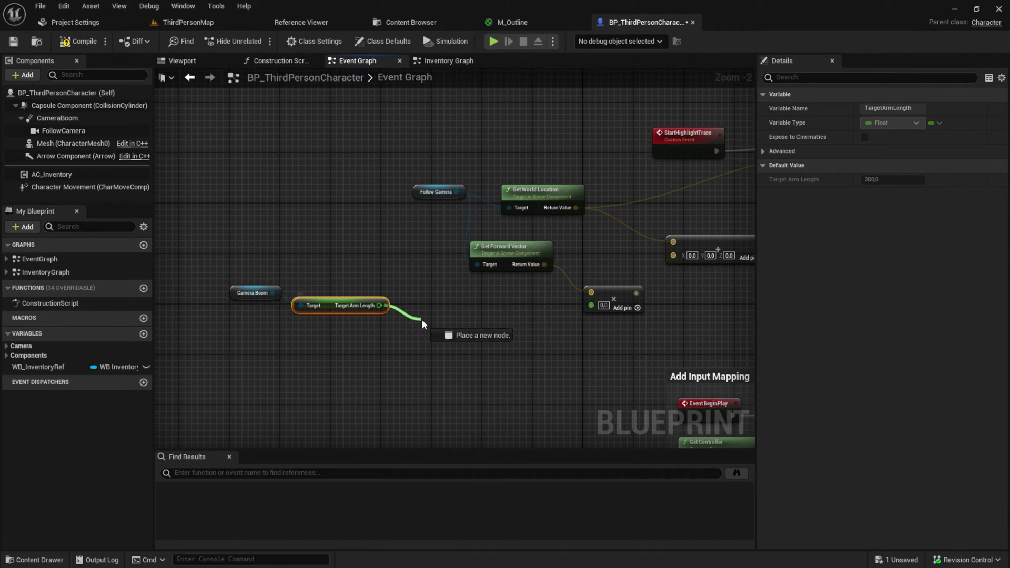
type("add")
key("Return")
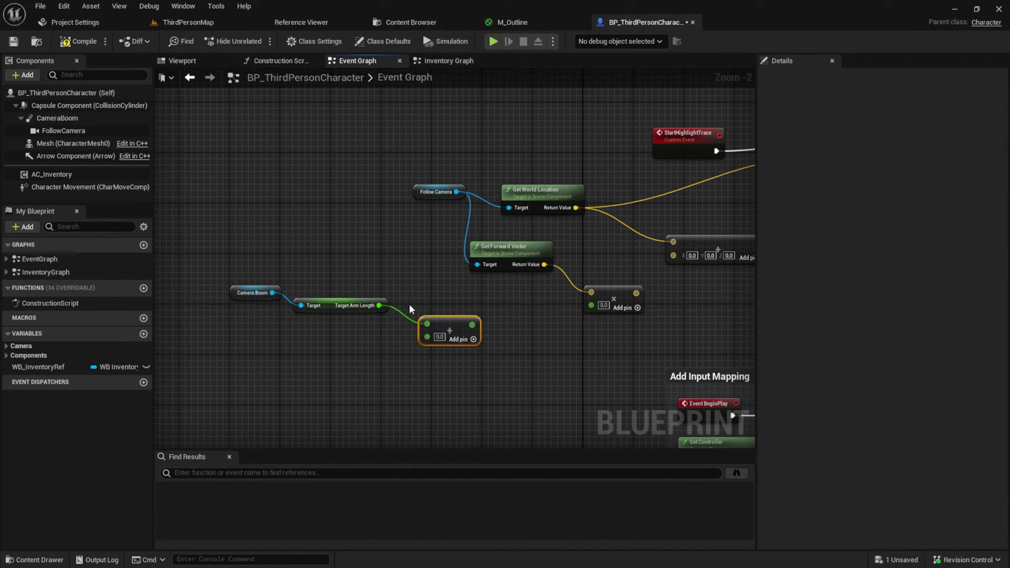
left_click(441, 337)
type("250")
key("Return")
Step: Feed the arm length sum into Multiply, its product into the vector Add, and that node's output into the sphere trace's End
left_click_drag(479, 325, 591, 305)
right_click_drag(664, 308, 506, 331)
left_click_drag(475, 315, 515, 278)
right_click_drag(571, 291, 501, 310)
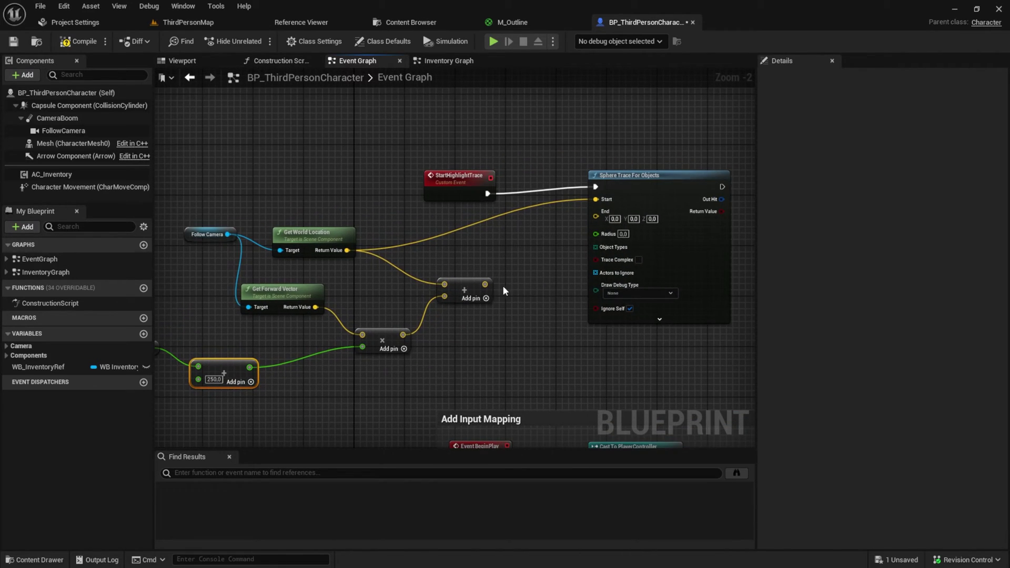
left_click_drag(485, 284, 596, 216)
scroll(516, 231, "down", 3)
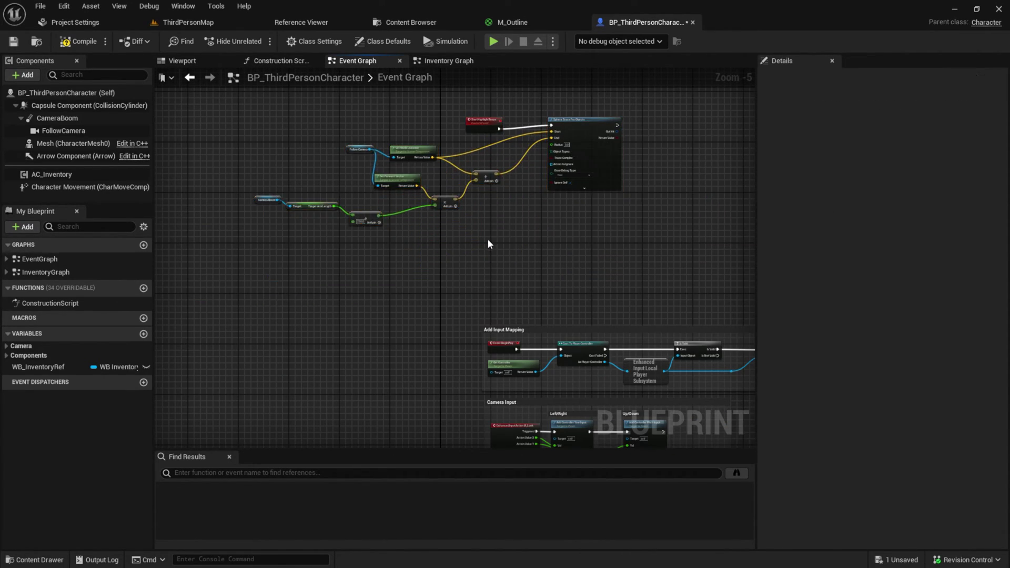
Step: Set the sphere trace's Draw Debug Type to For Duration and feed Object Types from a Make Array of WorldStatic and PhysicsBody
scroll(488, 244, "up", 2)
right_click_drag(516, 231, 583, 259)
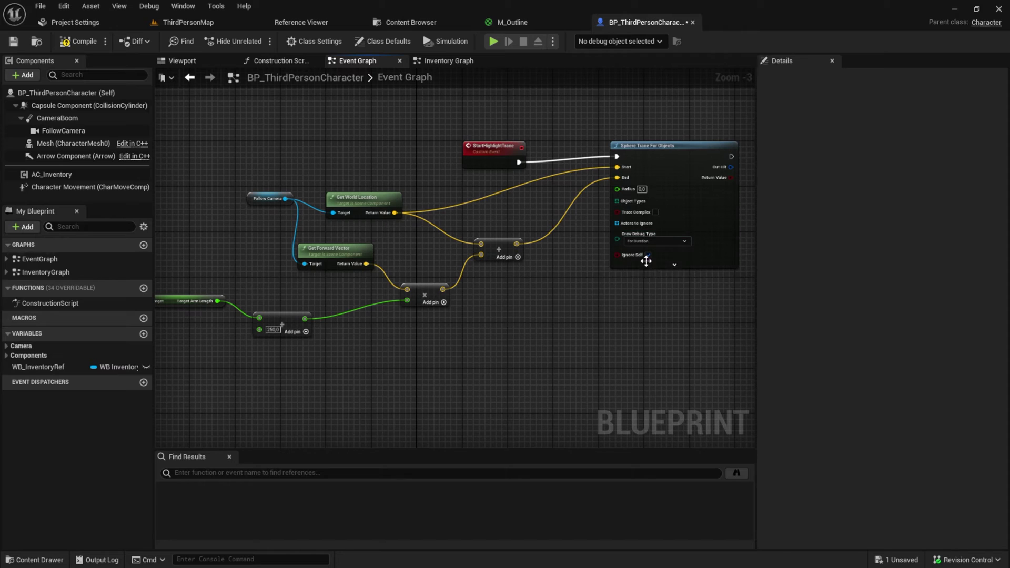
scroll(582, 279, "up", 1)
left_click_drag(619, 194, 567, 321)
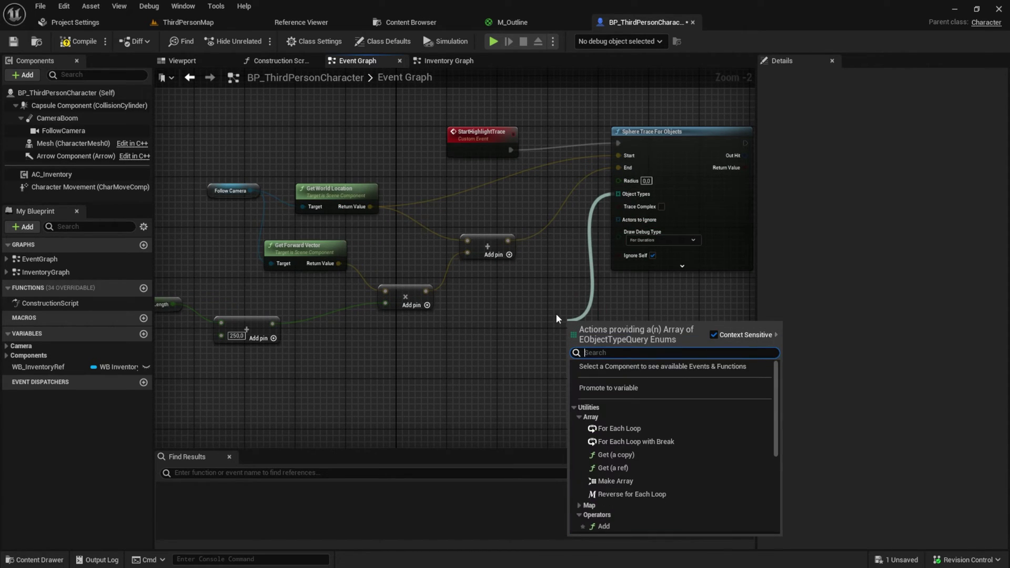
type("make a")
key("Return")
scroll(640, 371, "up", 1)
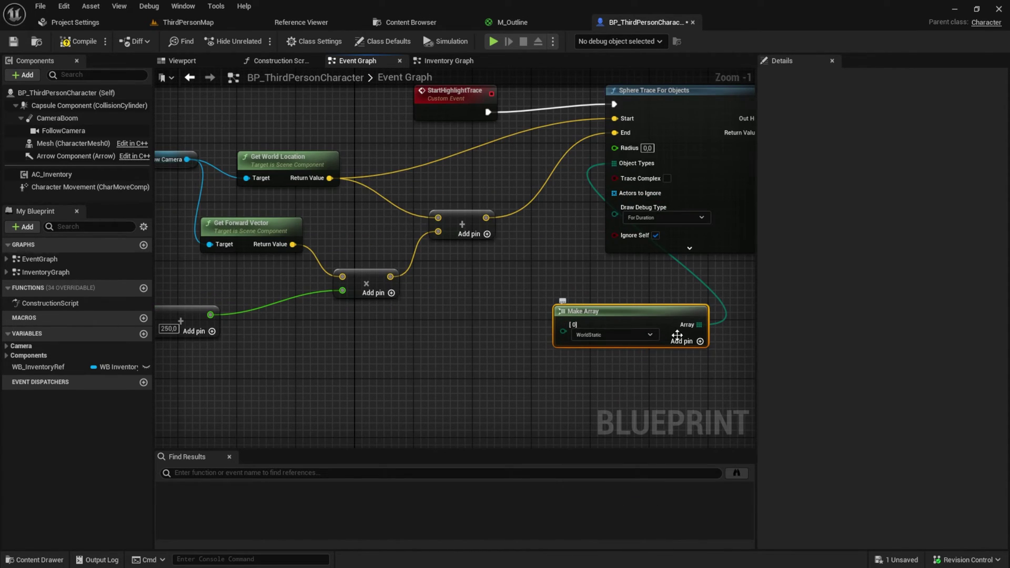
left_click(683, 341)
left_click(627, 362)
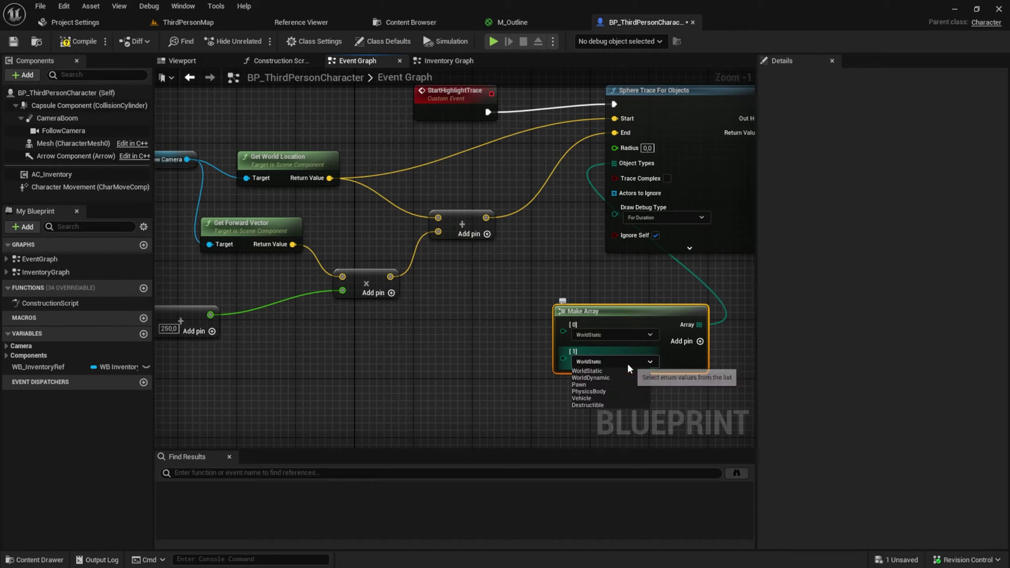
left_click(588, 391)
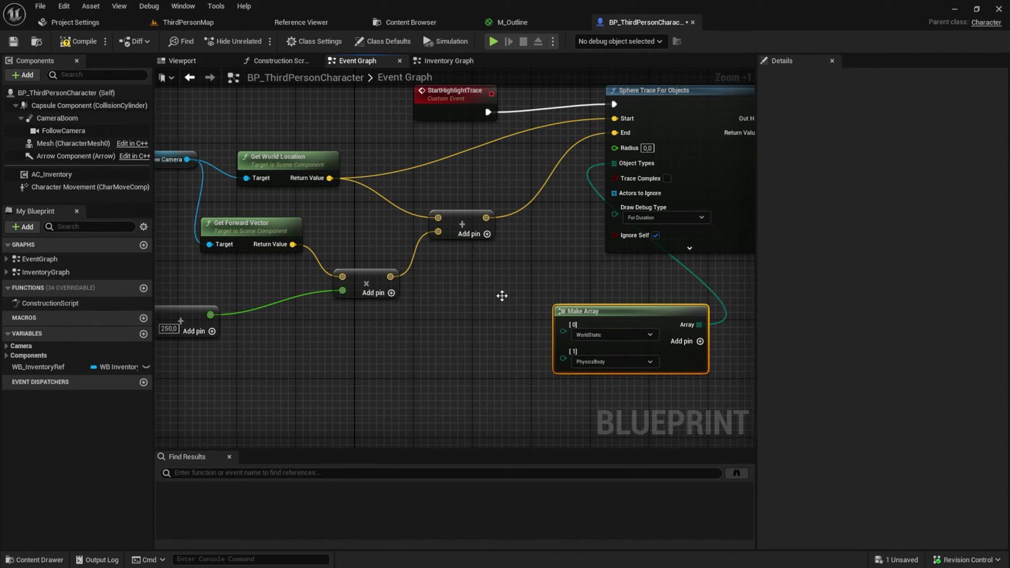
Step: Connect the StartHighlightTrace event's delegate output to the timer node further down the graph
right_click_drag(650, 248, 327, 295)
scroll(316, 293, "down", 2)
mouse_move(191, 174)
left_mouse_down()
mouse_move(605, 481)
mouse_move(728, 207)
mouse_move(722, 66)
mouse_move(412, 291)
mouse_move(309, 321)
left_mouse_up()
right_click_drag(312, 319, 732, 441)
mouse_move(330, 202)
right_mouse_down()
mouse_move(574, 347)
mouse_move(539, 435)
right_mouse_up()
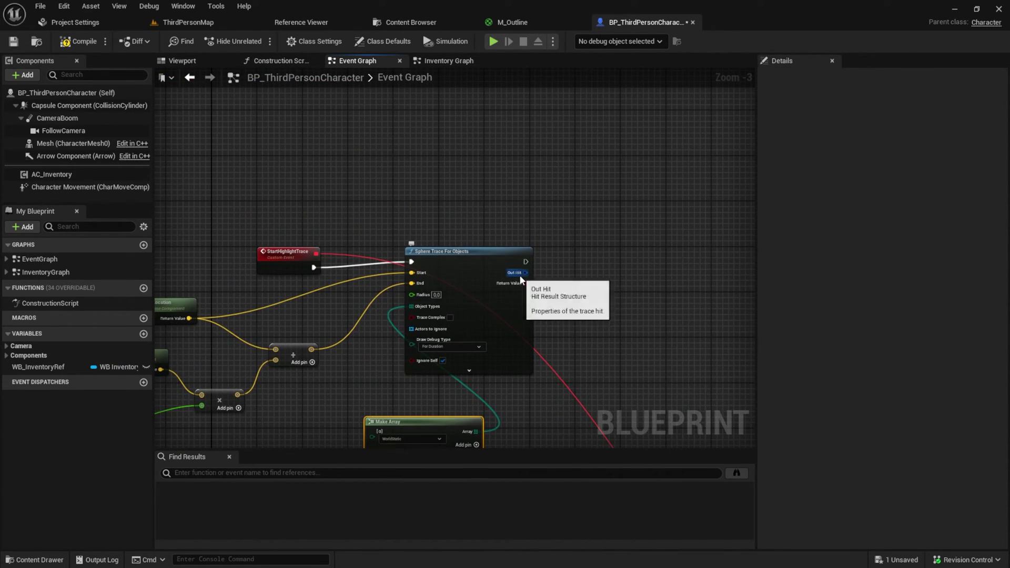
Step: Add a Break Hit Result node from the sphere trace's Out Hit and expand all its outputs
left_click_drag(525, 273, 556, 288)
type("break")
key("Return")
scroll(555, 302, "up", 1)
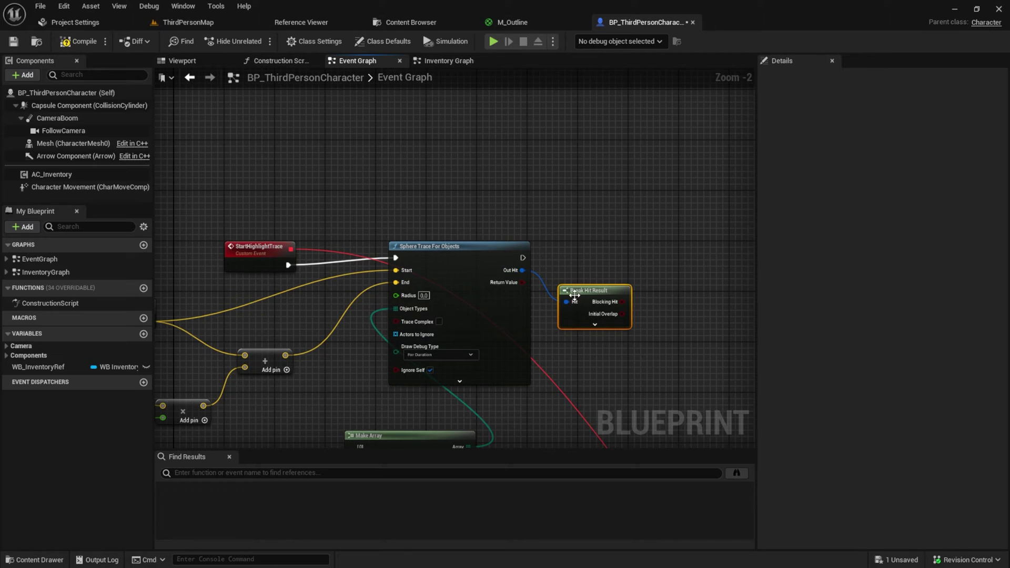
left_click(595, 325)
right_click_drag(652, 371, 616, 271)
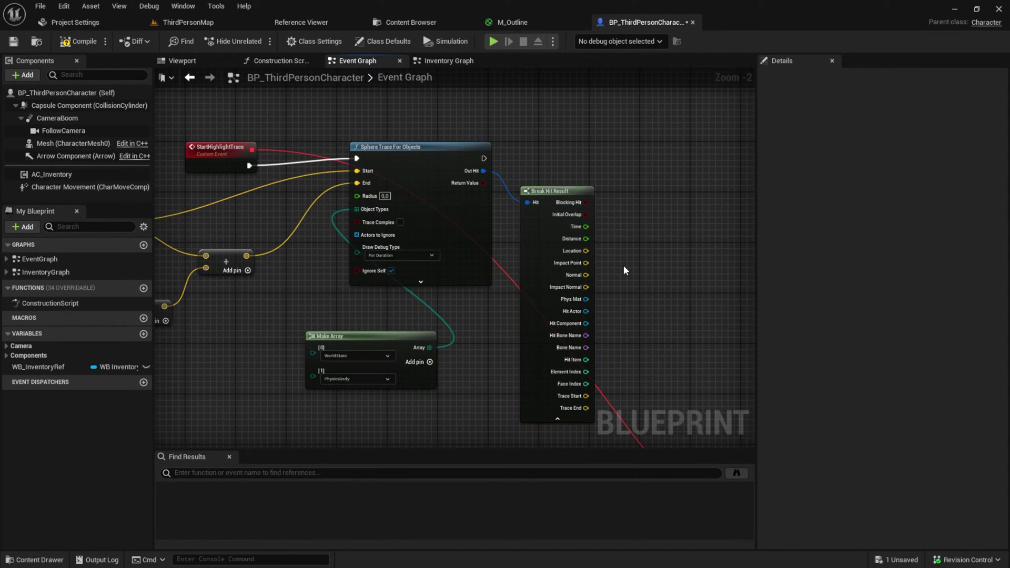
Step: Create a Blueprint Interface named BI_ItemInteraction in the Blueprints folder
key("ctrl+space")
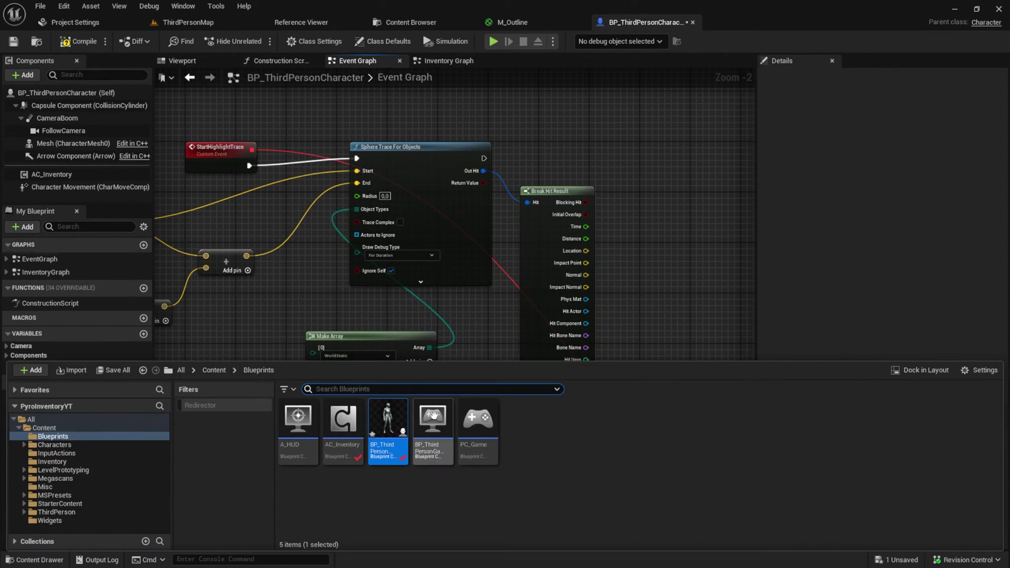
right_click(546, 463)
mouse_move(586, 293)
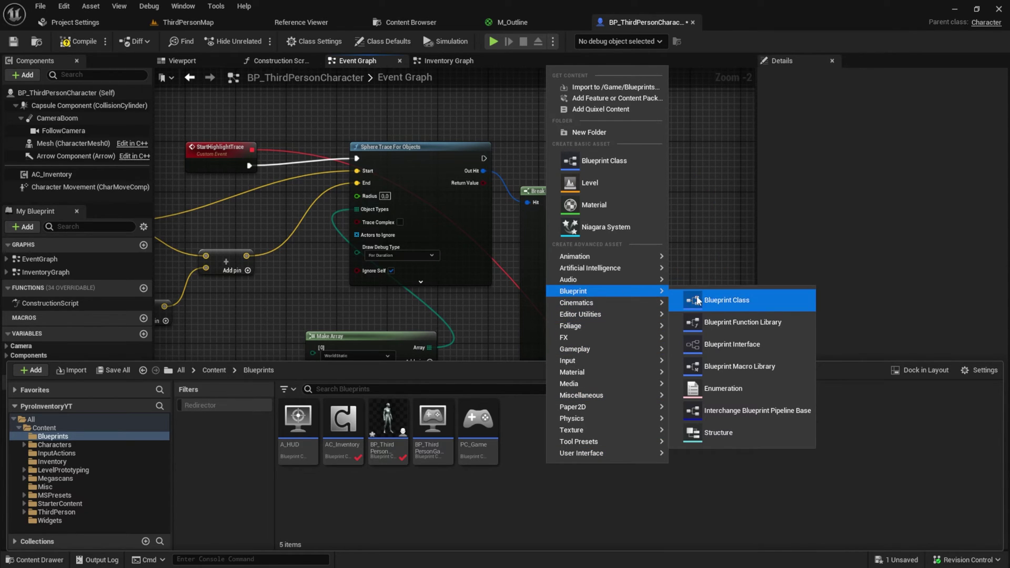
left_click(732, 345)
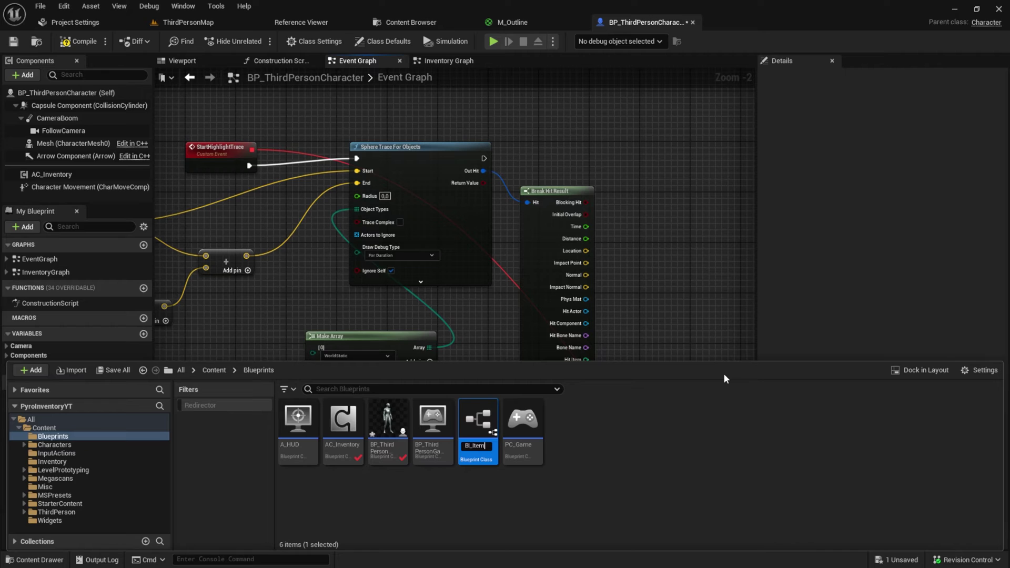
type("BI_ItemInteraction")
key("Return")
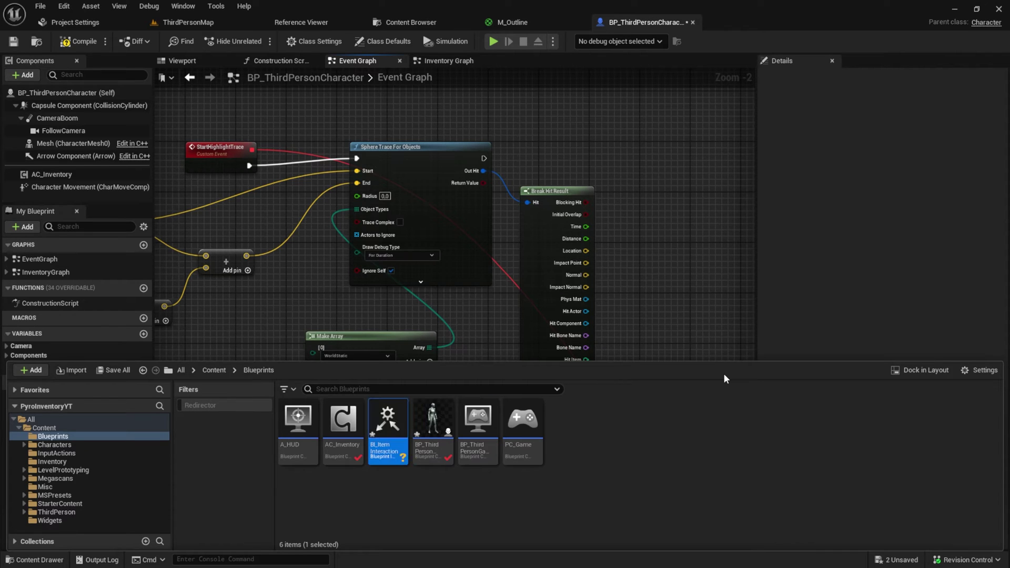
Step: Open BI_ItemInteraction and name its interface function StartOutline
double_click(343, 421)
left_click(852, 76)
left_click(864, 101)
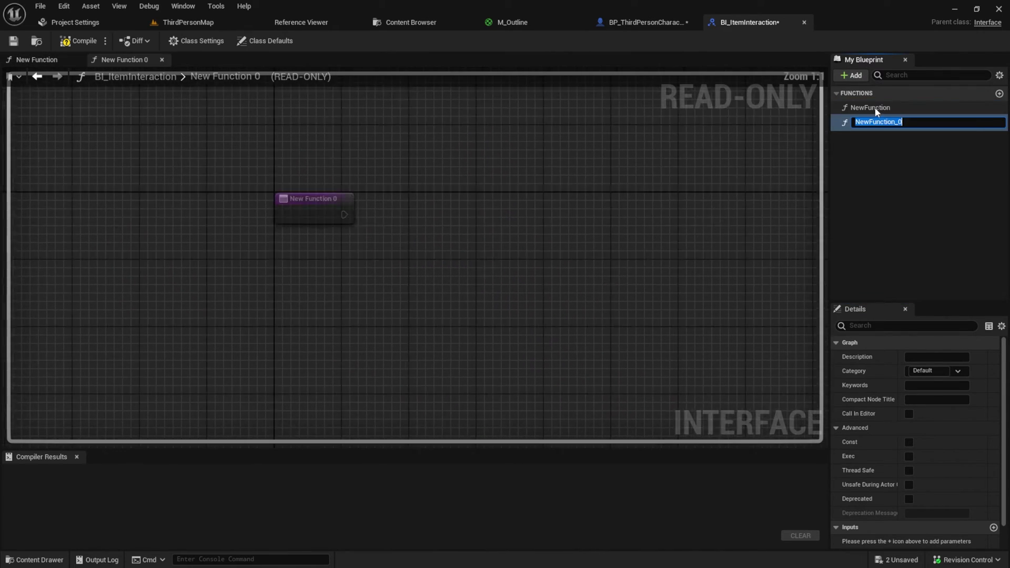
left_click(890, 108)
left_click(889, 107)
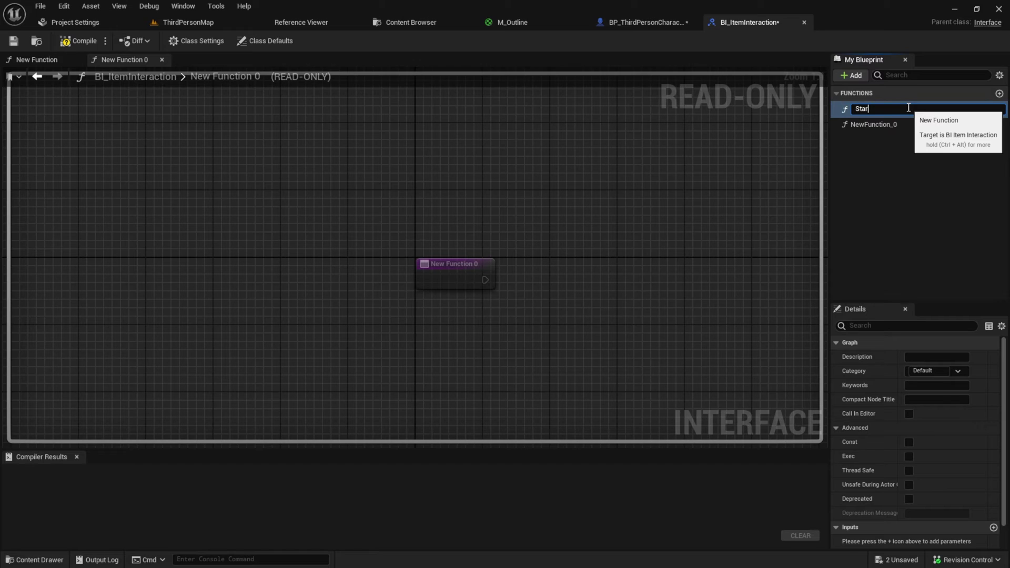
type("StartOutline")
key("Return")
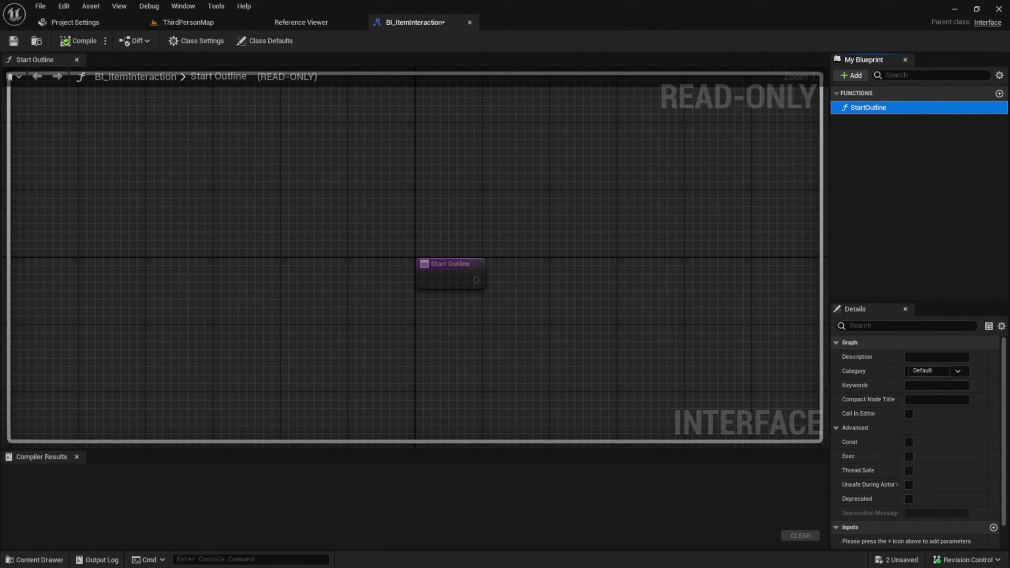
Step: Create a child Blueprint class of A_MasterPickupItem in the Inventory folder
key("ctrl+space")
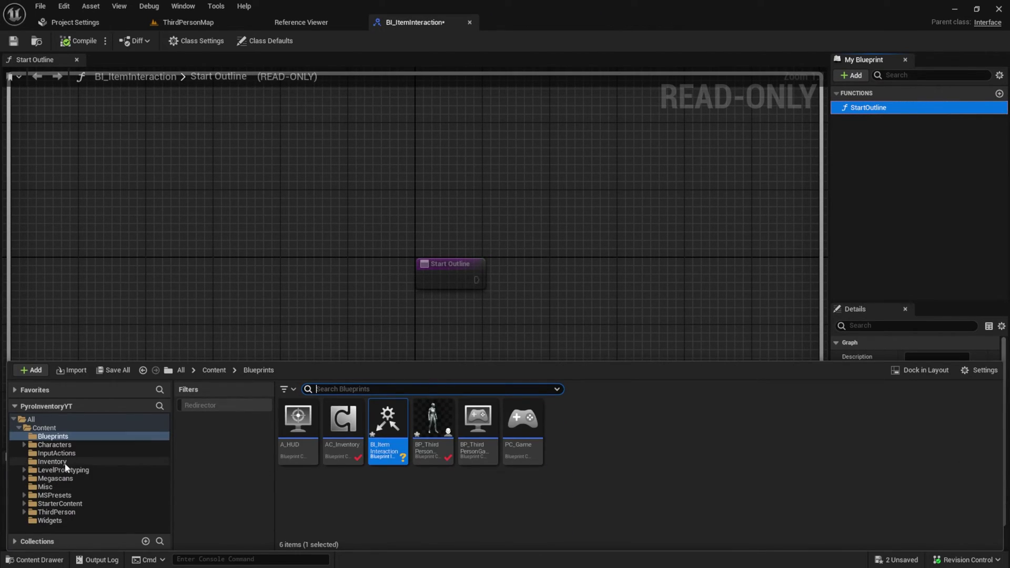
left_click(53, 462)
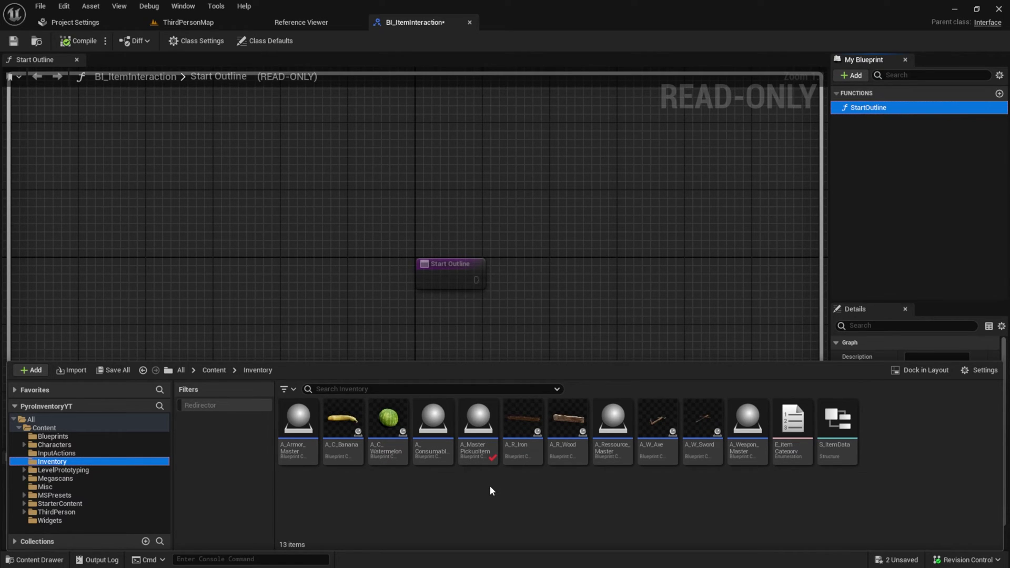
left_click(479, 431)
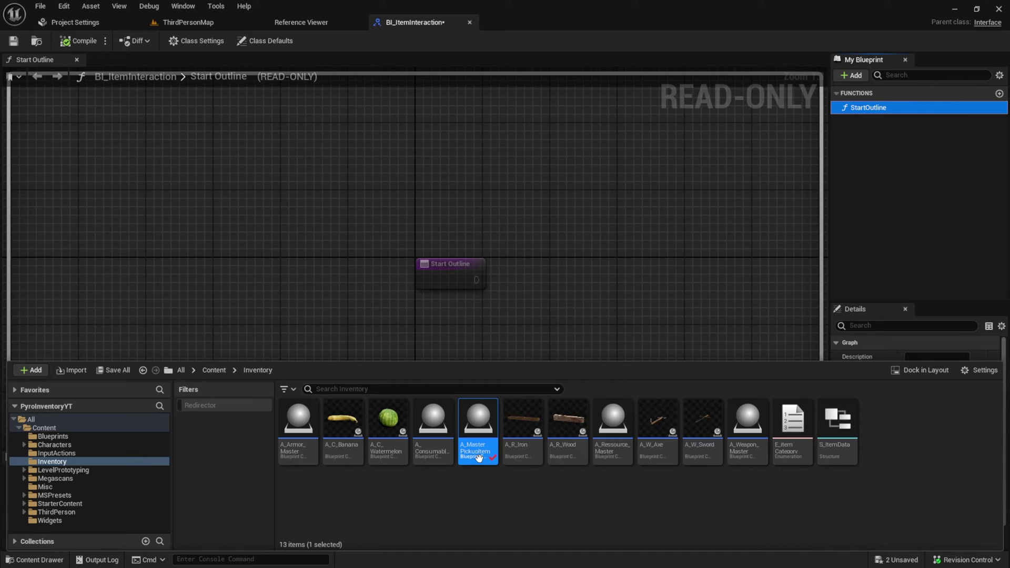
right_click(478, 458)
left_click(537, 198)
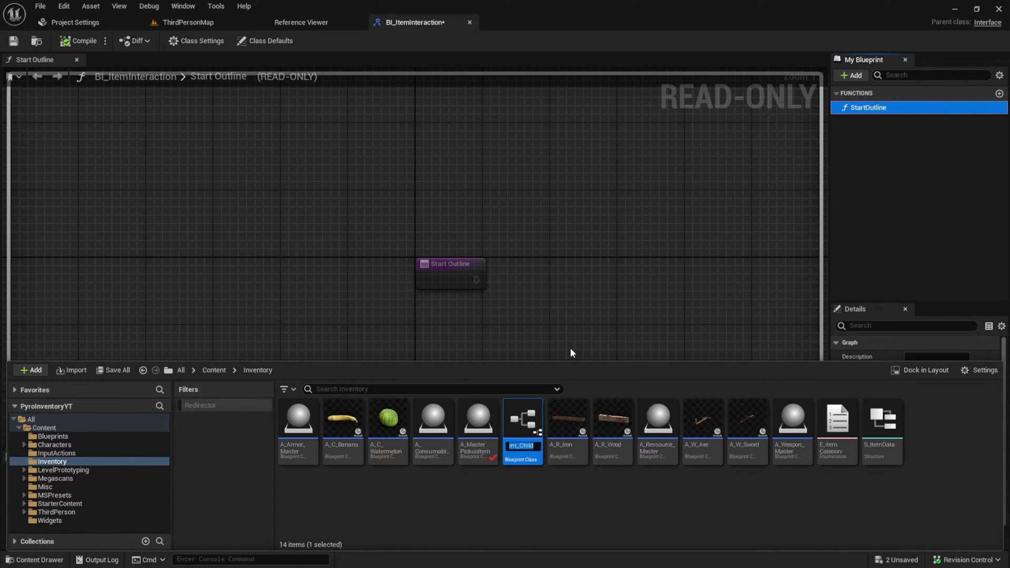
Step: Name the new child Blueprint A_SM_MasterPickupItem
key("End")
key("BackSpace")
key("BackSpace")
key("BackSpace")
key("BackSpace")
key("BackSpace")
key("BackSpace")
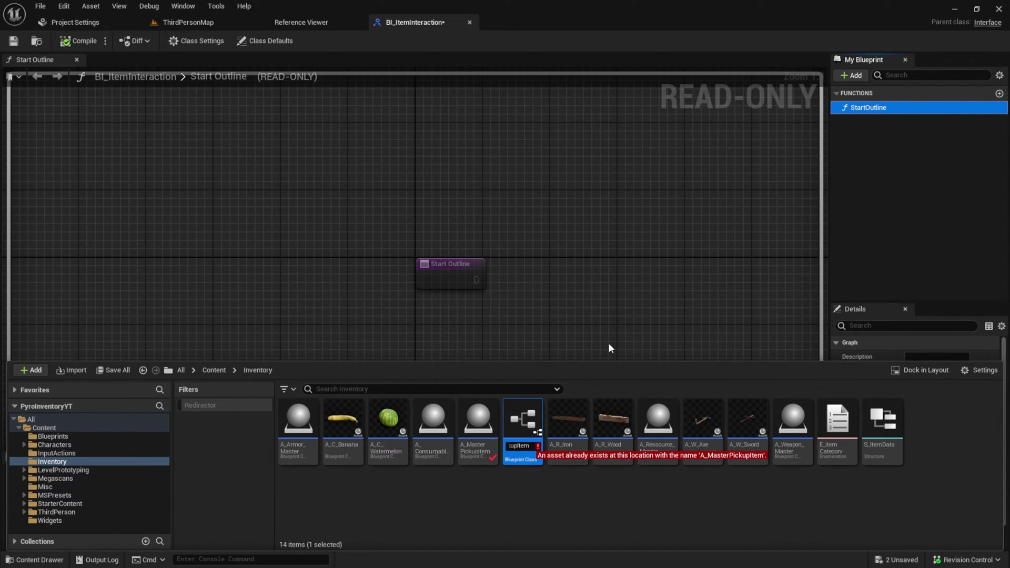
key("Home")
type("_SM")
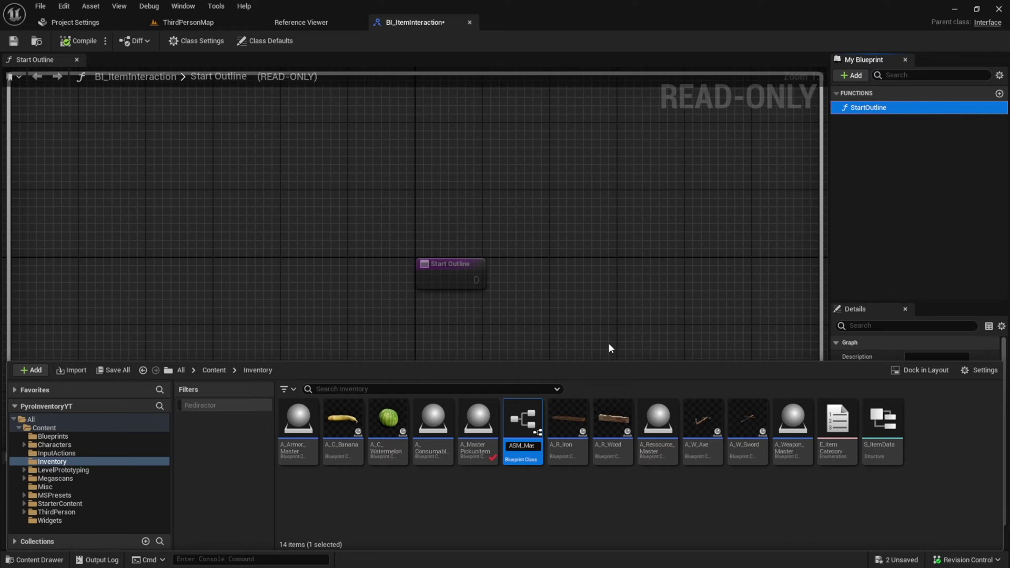
key("Return")
Step: Open A_SM_MasterPickupItem and add a Static Mesh component under its Scene root
double_click(657, 421)
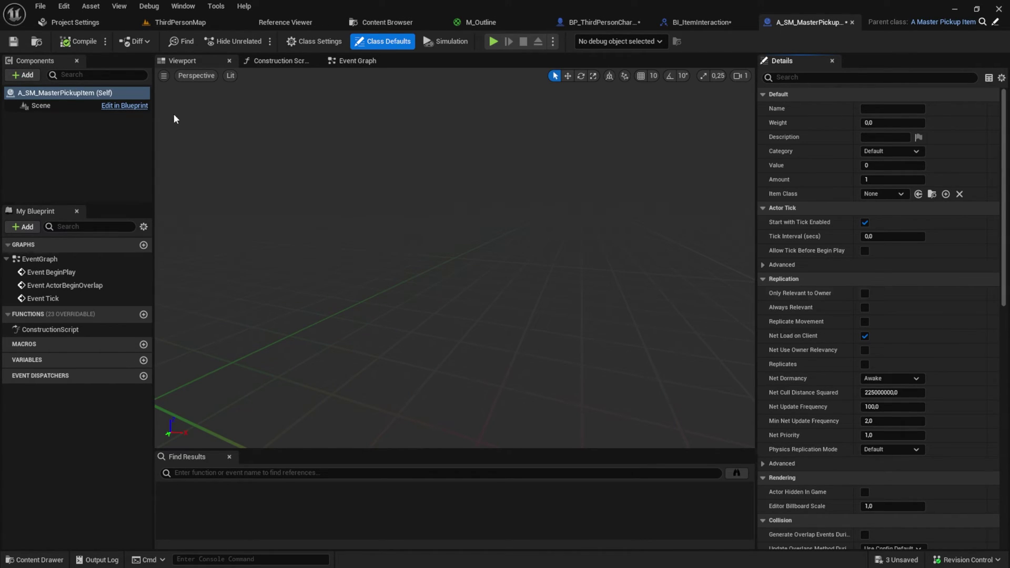
left_click(29, 76)
type("stati")
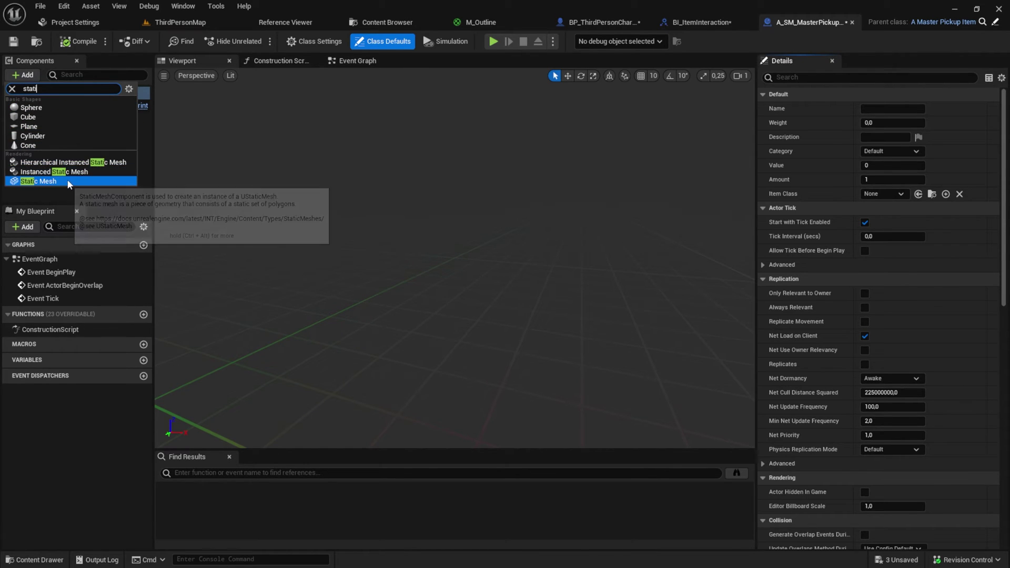
left_click(39, 181)
left_click(81, 147)
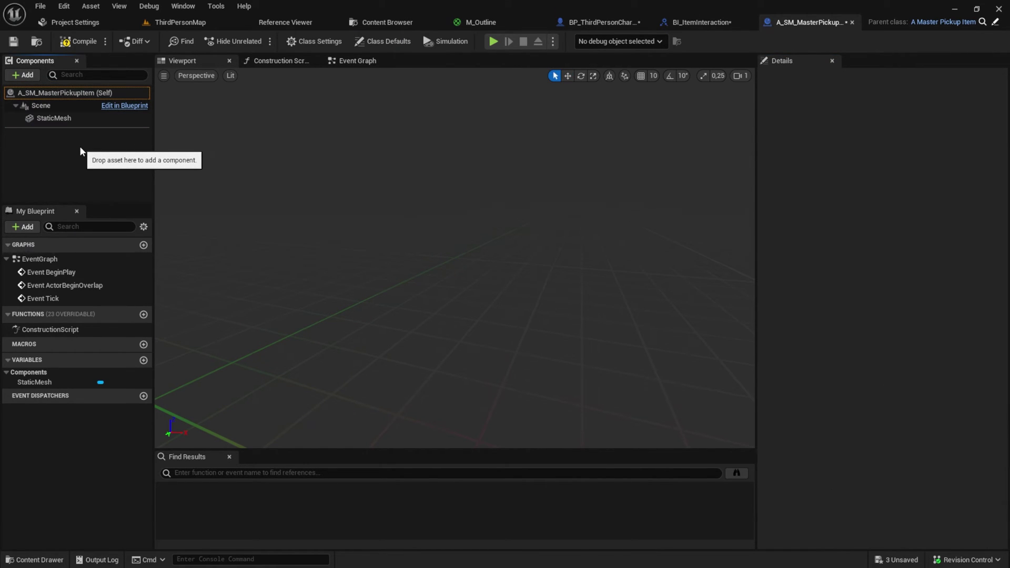
Step: Implement the BI_ItemInteraction interface in A_SM_MasterPickupItem's class settings and compile the Blueprint
left_click(301, 42)
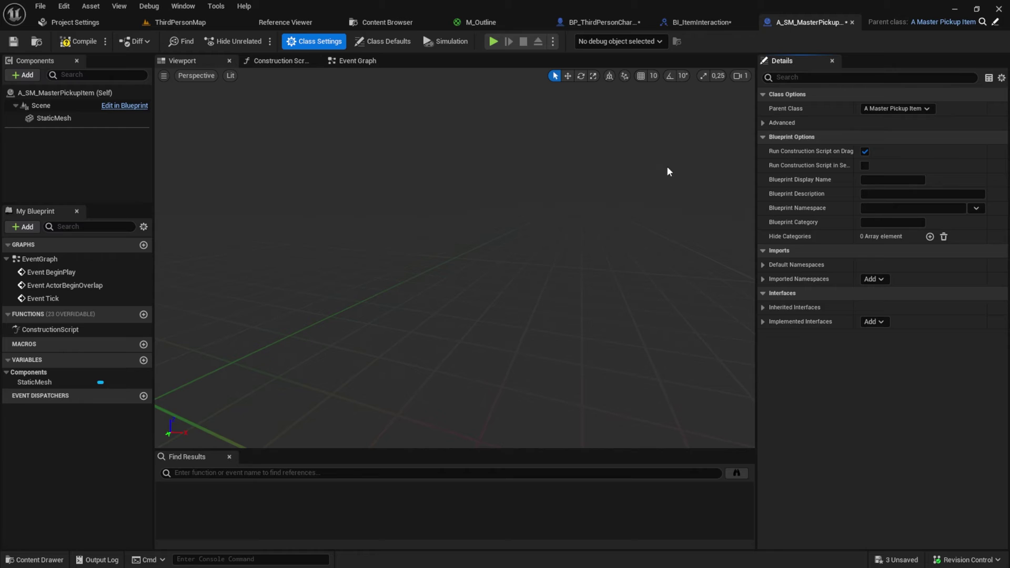
left_click(874, 321)
type("bi_")
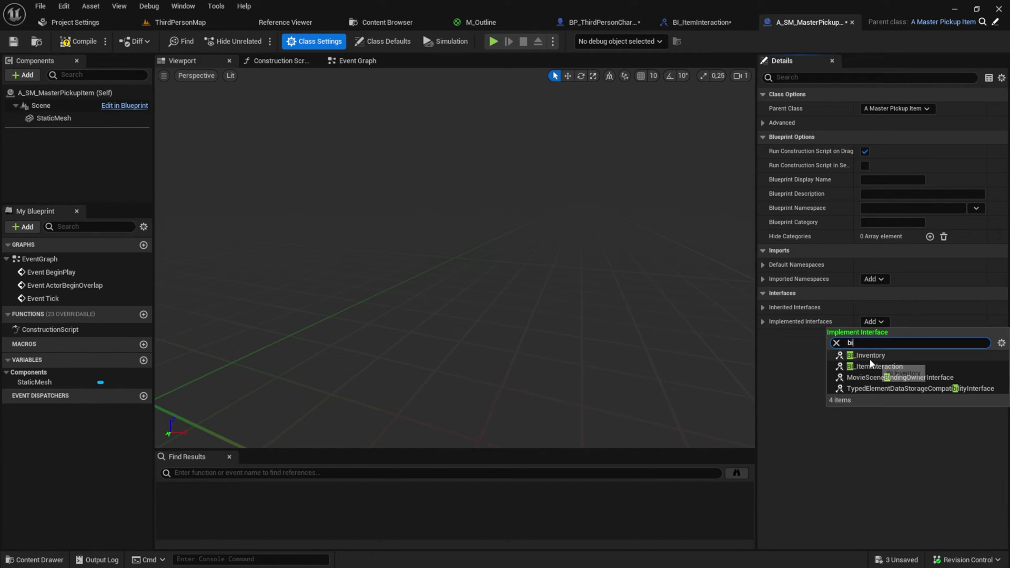
left_click(870, 362)
left_click(83, 43)
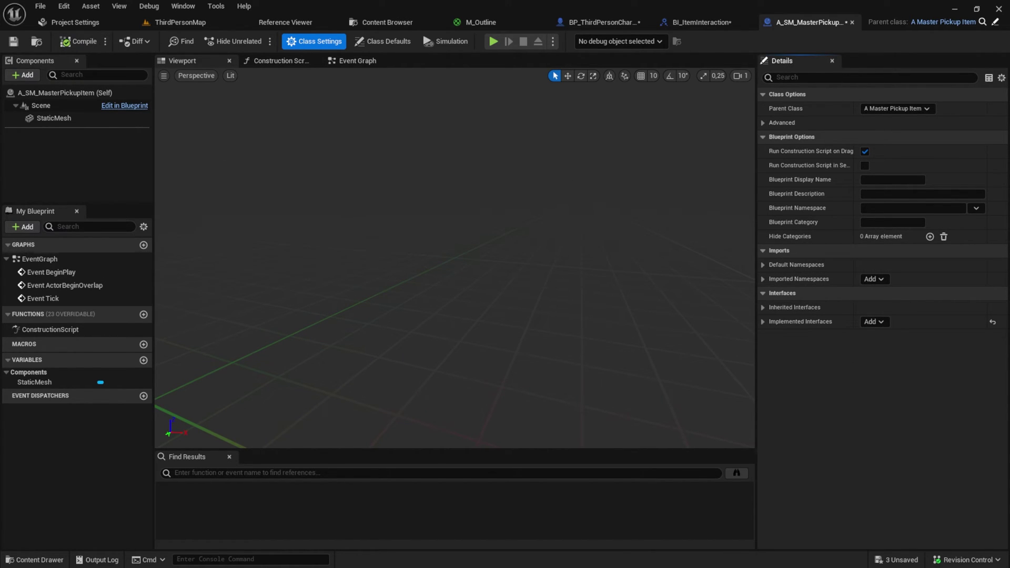
Step: Enable Simulation Generates Hit Events on the StaticMesh component and set its Collision Presets to Custom
left_click(68, 117)
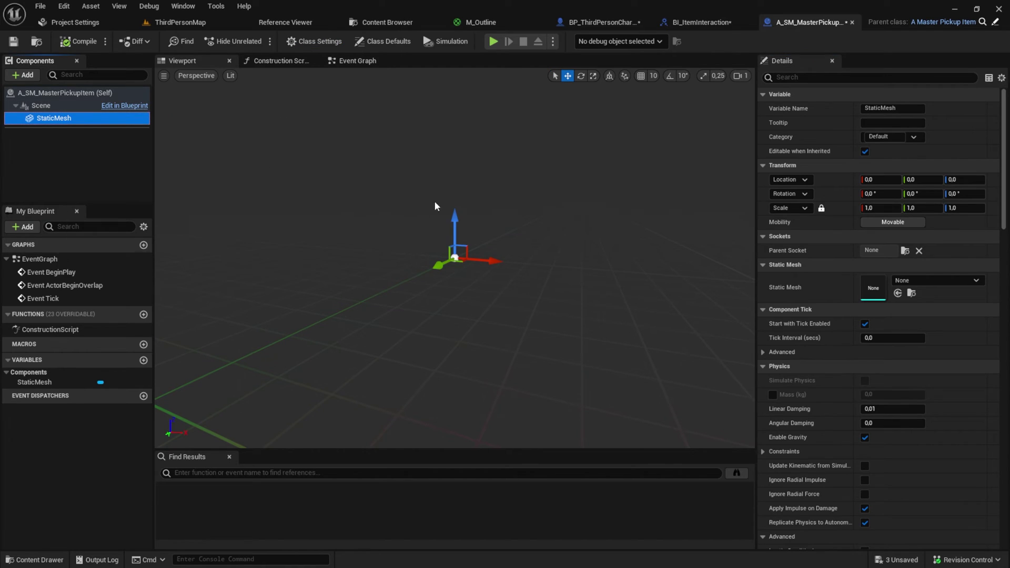
scroll(845, 179, "down", 10)
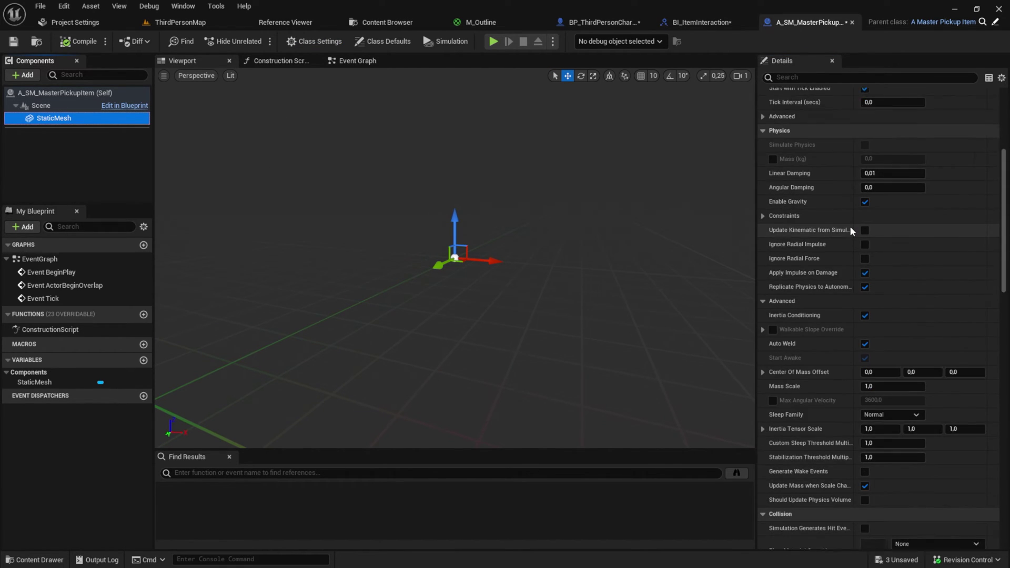
left_click(866, 326)
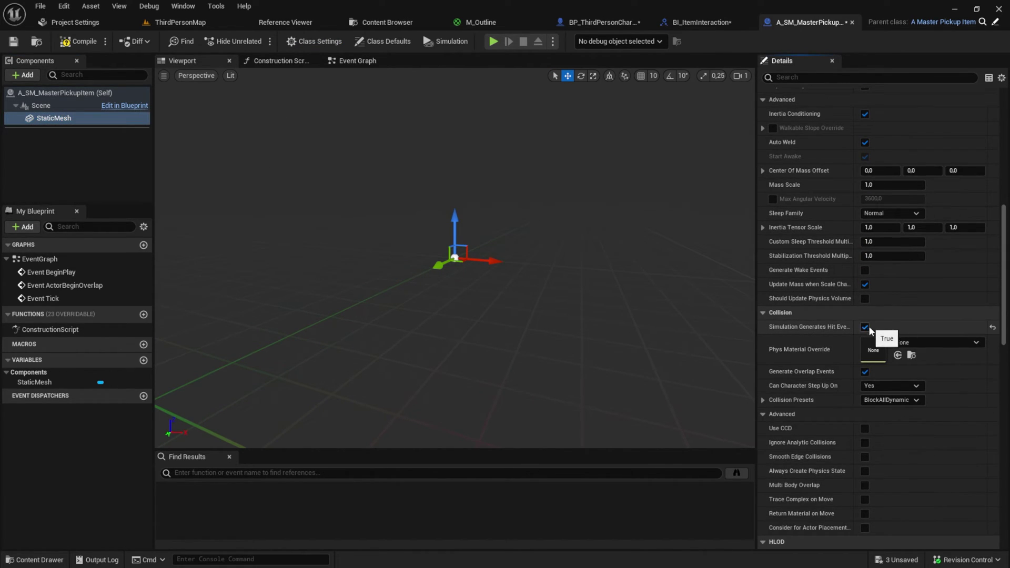
left_click(886, 401)
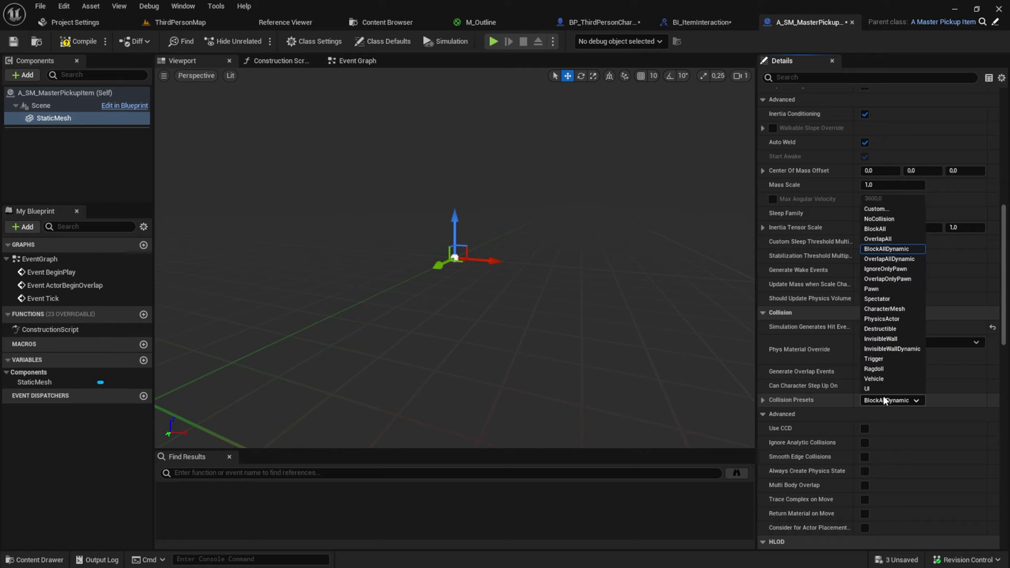
left_click(878, 209)
scroll(920, 371, "down", 1)
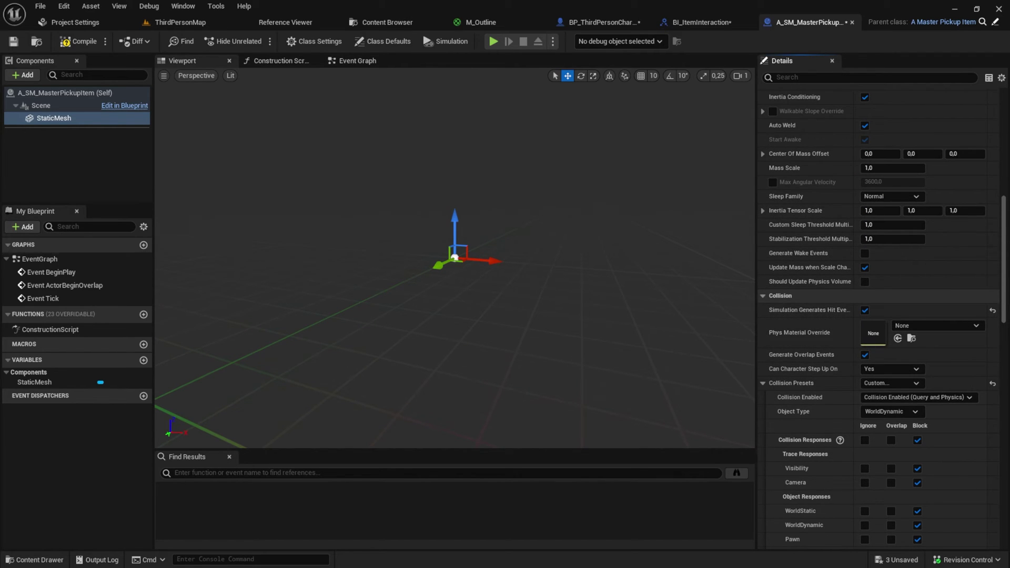
Step: Set the StaticMesh's Pawn collision response to Overlap and its Object Type to WorldStatic, and compile the Blueprint
scroll(929, 379, "down", 6)
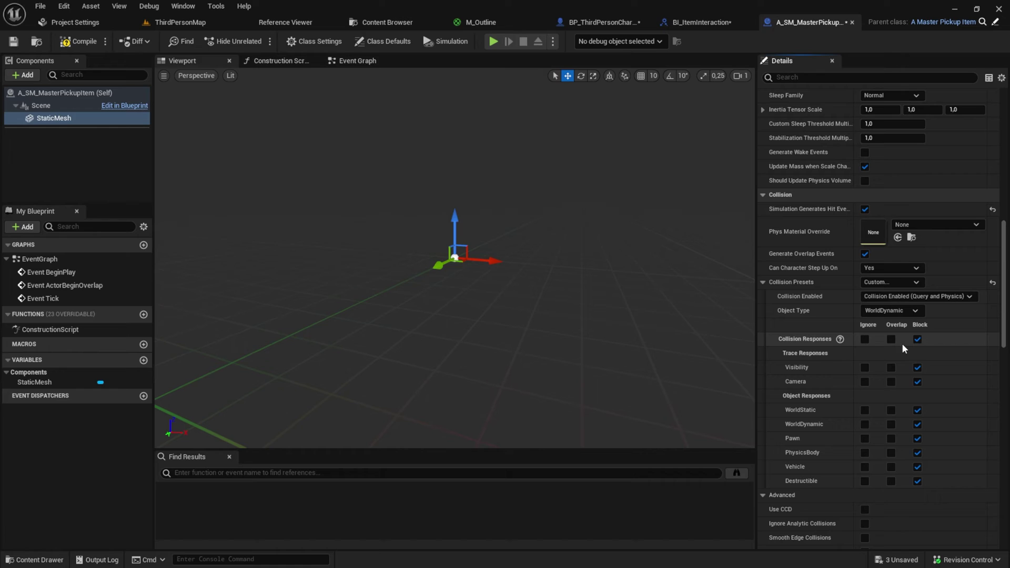
left_click(891, 438)
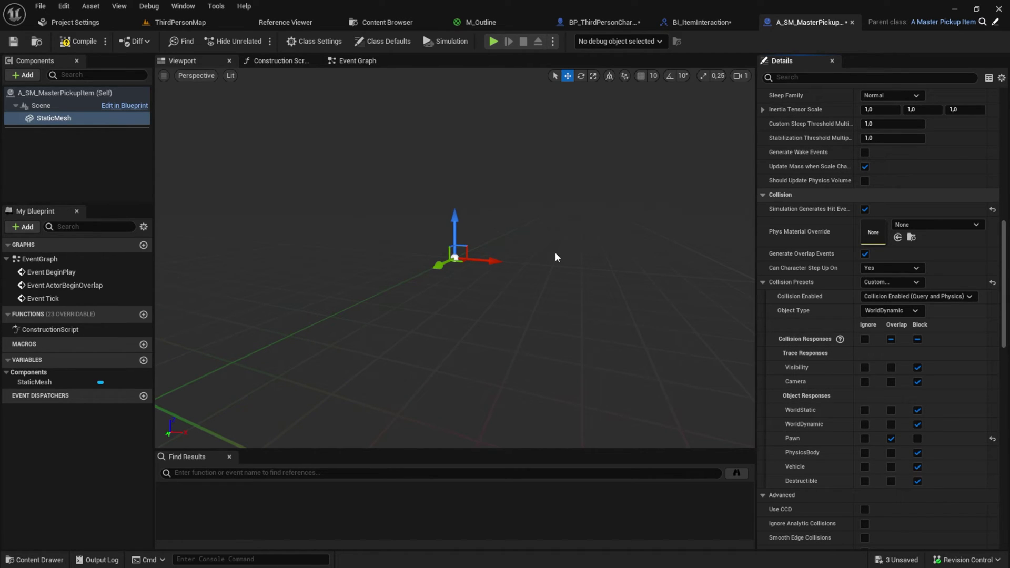
left_click(891, 310)
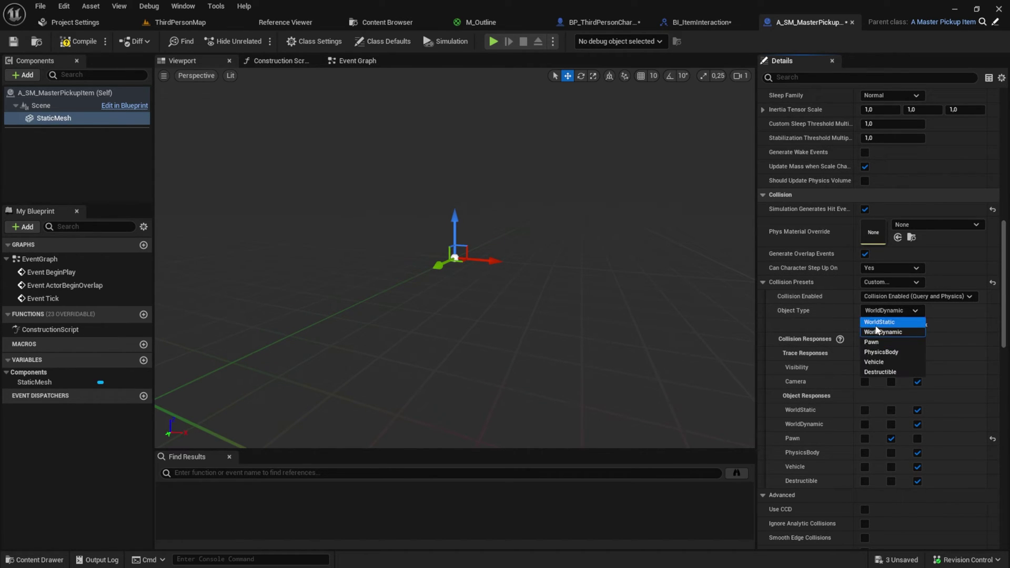
left_click(877, 319)
left_click(74, 41)
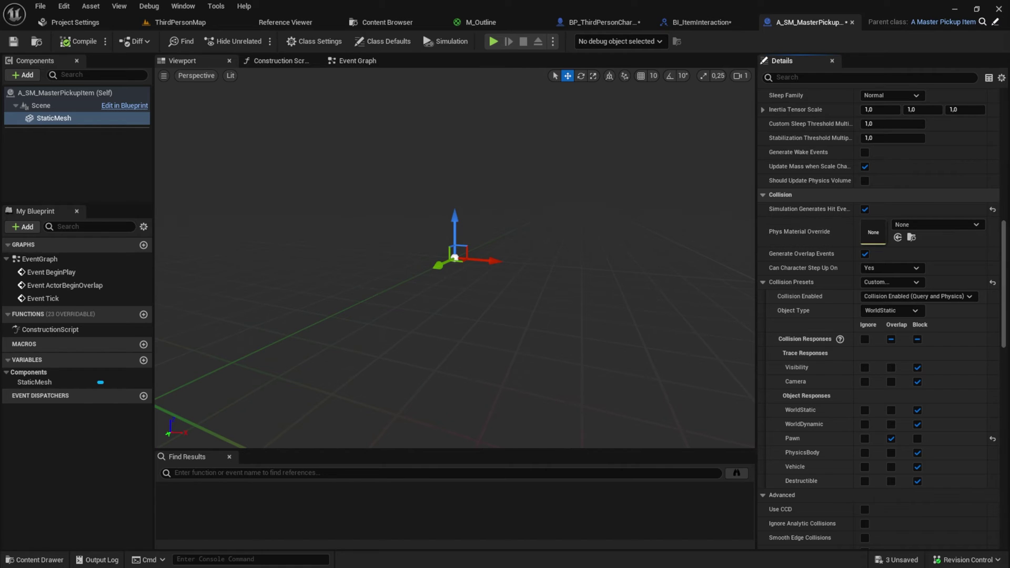
left_click(346, 61)
right_click(389, 194)
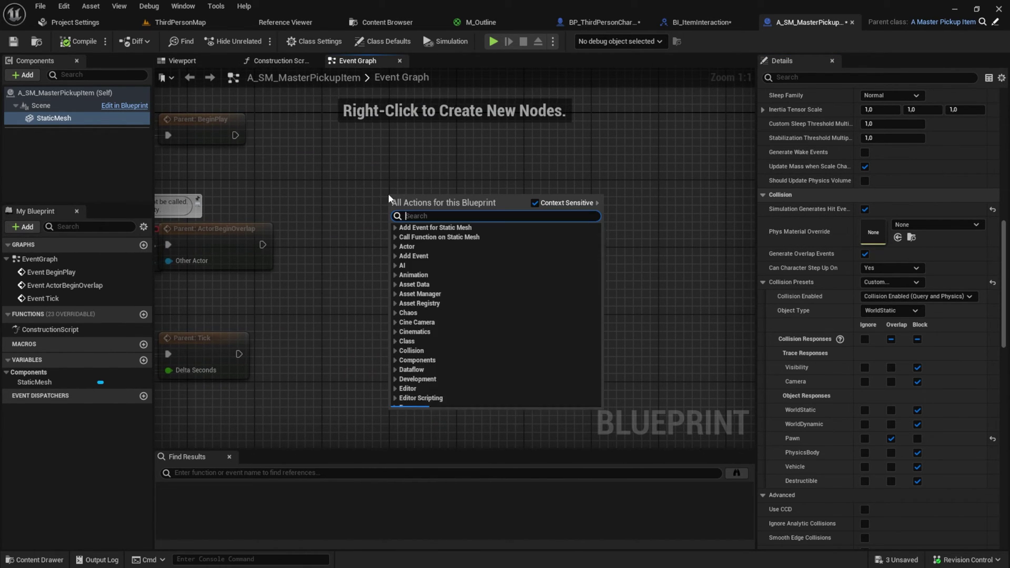
type("event start")
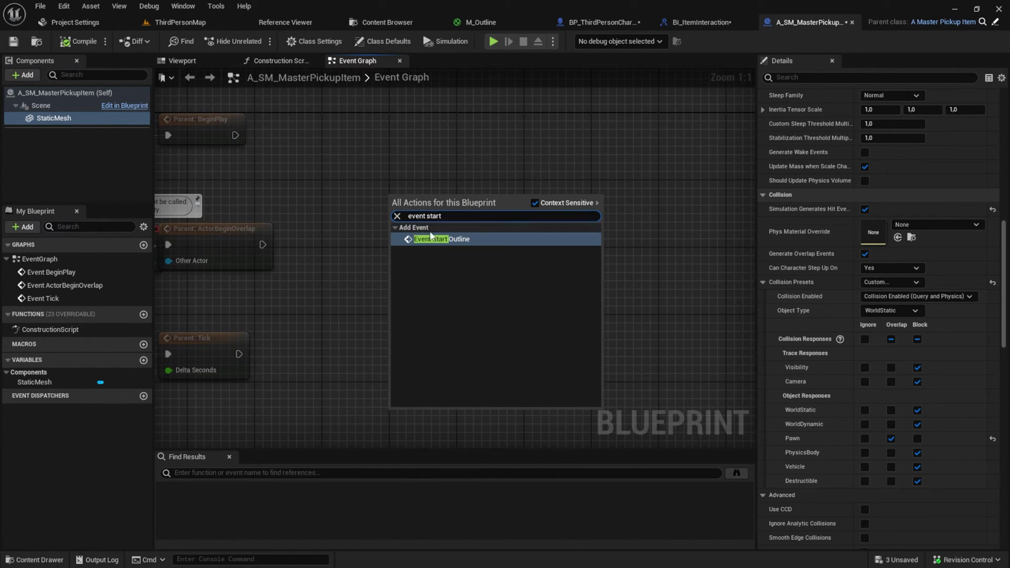
left_click(435, 237)
key("Delete")
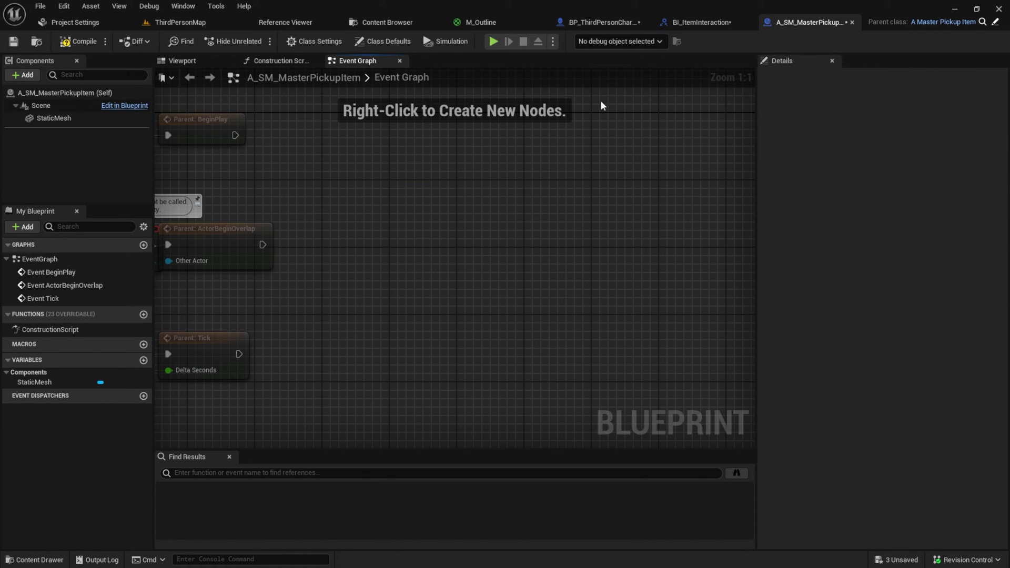
Step: Save the BI_ItemInteraction interface and add its Event Start Outline node to A_SM_MasterPickupItem's Event Graph
left_click(688, 20)
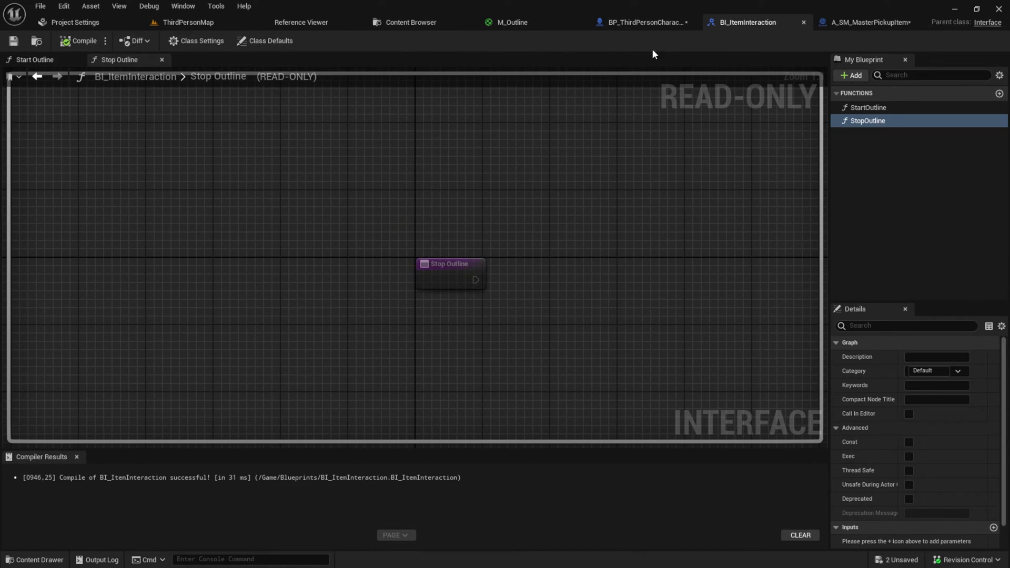
left_click(869, 22)
right_click(408, 177)
type("e")
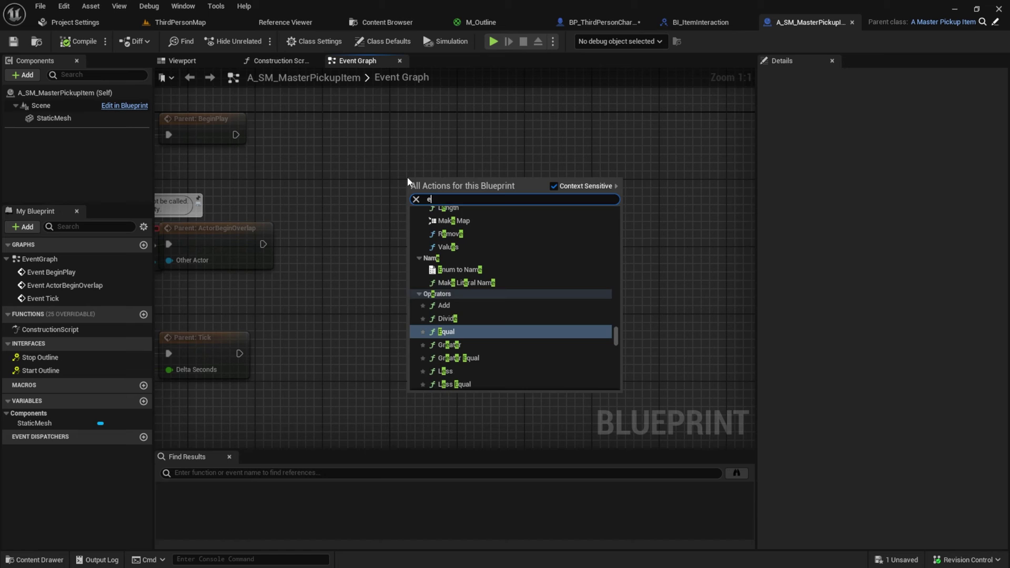
type("vent start")
key("Return")
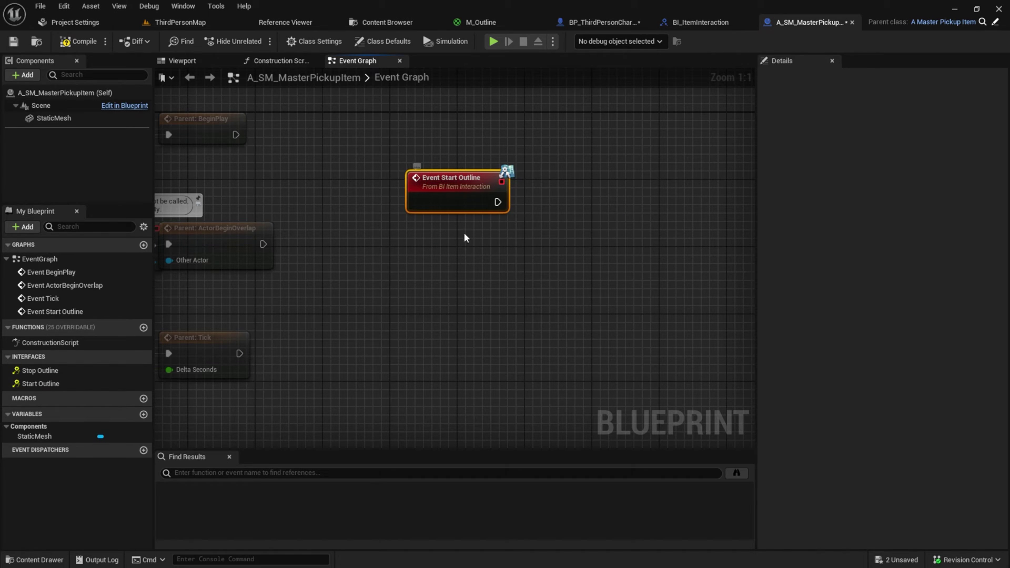
Step: Add a Set Render Custom Depth node targeting Static Mesh with Value enabled and connect it to Event Start Outline
left_click_drag(500, 204, 559, 211)
left_click_drag(54, 118, 536, 236)
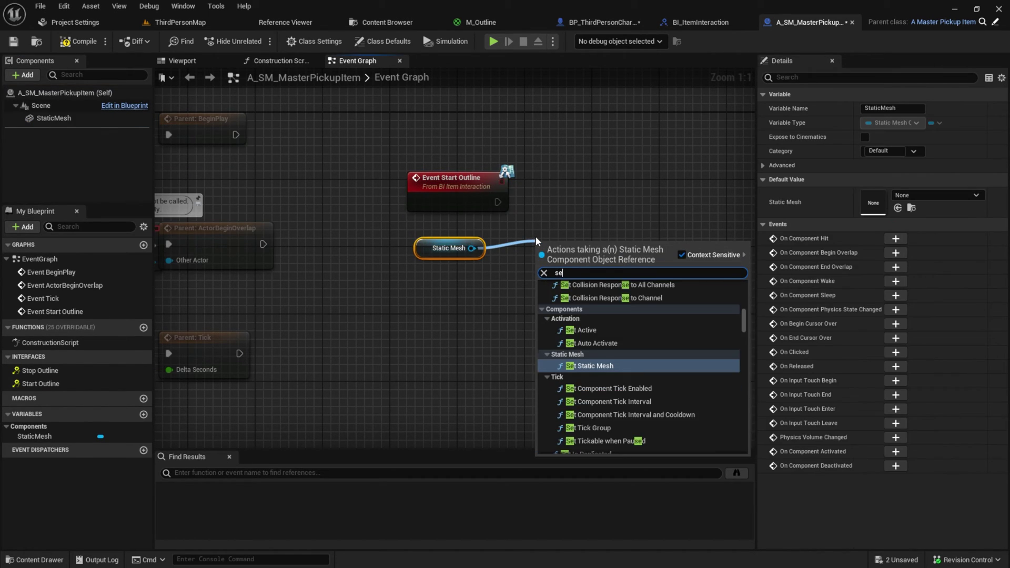
type("set render")
key("Return")
left_click_drag(584, 260, 498, 202)
left_click(575, 243)
Step: Add a Retriggerable Delay node after Set Render Custom Depth
right_click_drag(576, 244, 429, 244)
left_click_drag(495, 201, 545, 212)
type("retr")
left_click(600, 377)
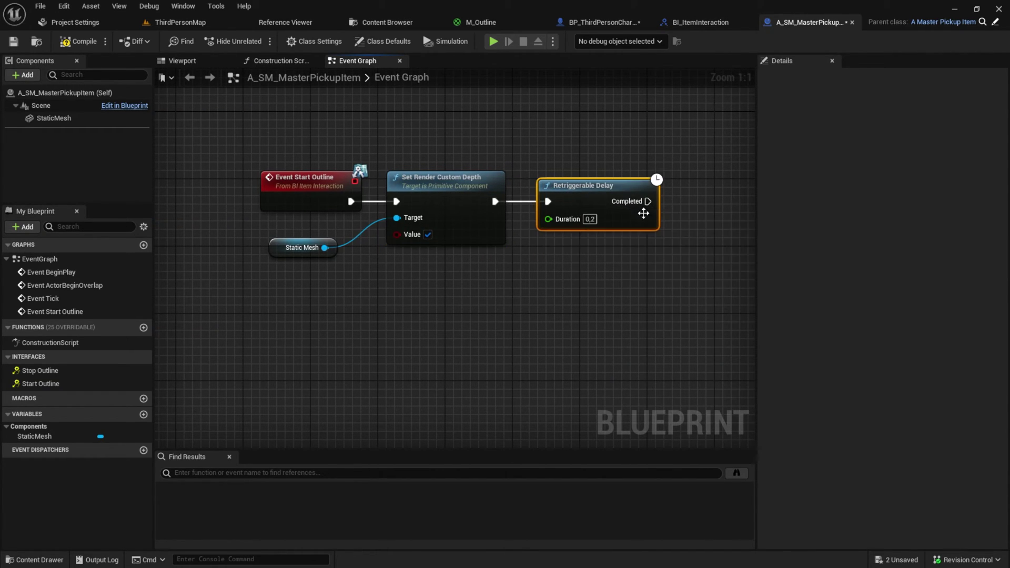
Step: Chain a copy of the Set Render Custom Depth and Static Mesh nodes after the delay with Value disabled, and set the delay's Duration to 0.1
right_click_drag(602, 219, 470, 232)
left_click(316, 221)
left_click(174, 260, "ctrl")
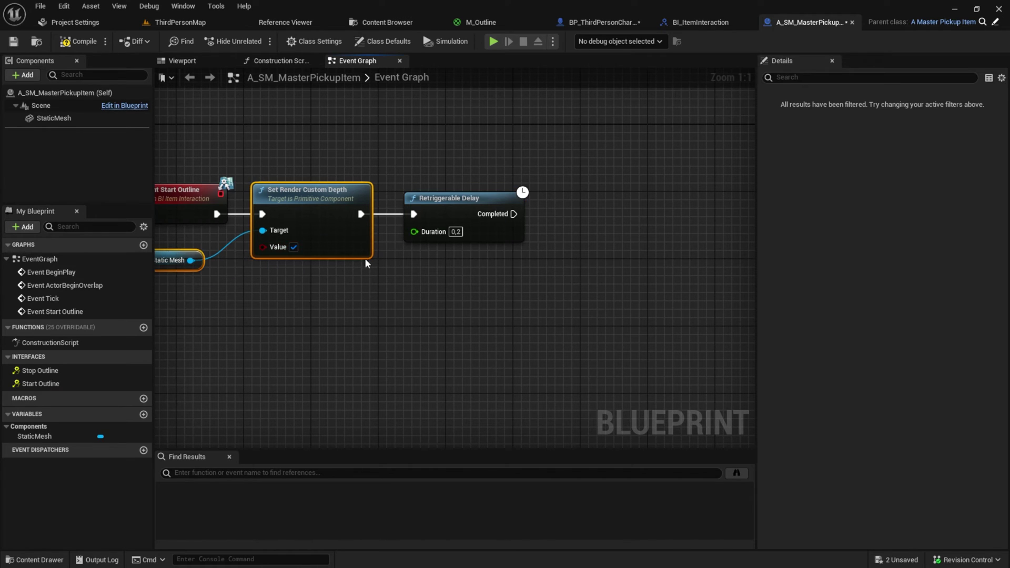
key("ctrl+c")
key("ctrl+v")
left_click_drag(592, 217, 618, 200)
left_click_drag(513, 213, 582, 214)
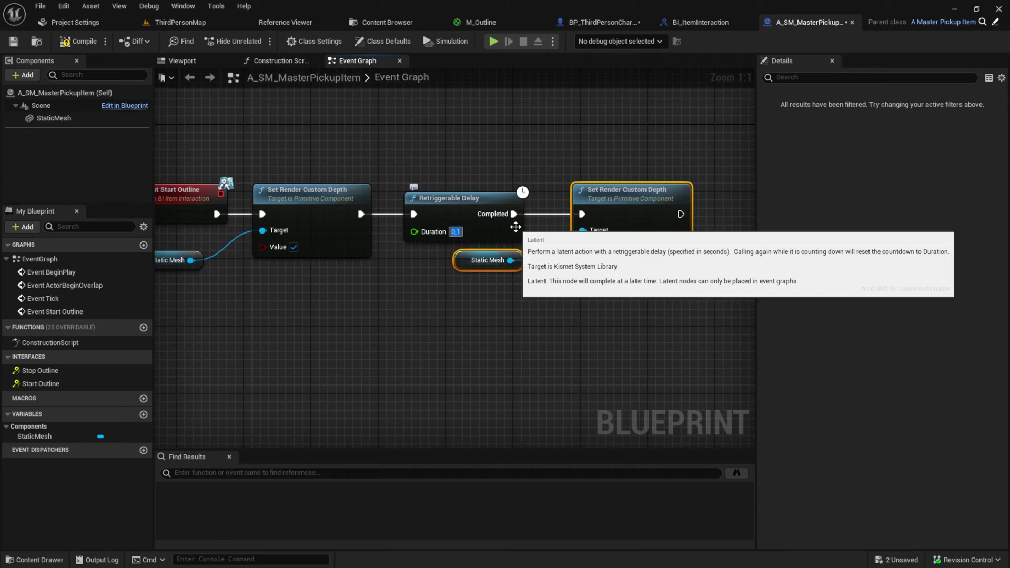
left_click(581, 181)
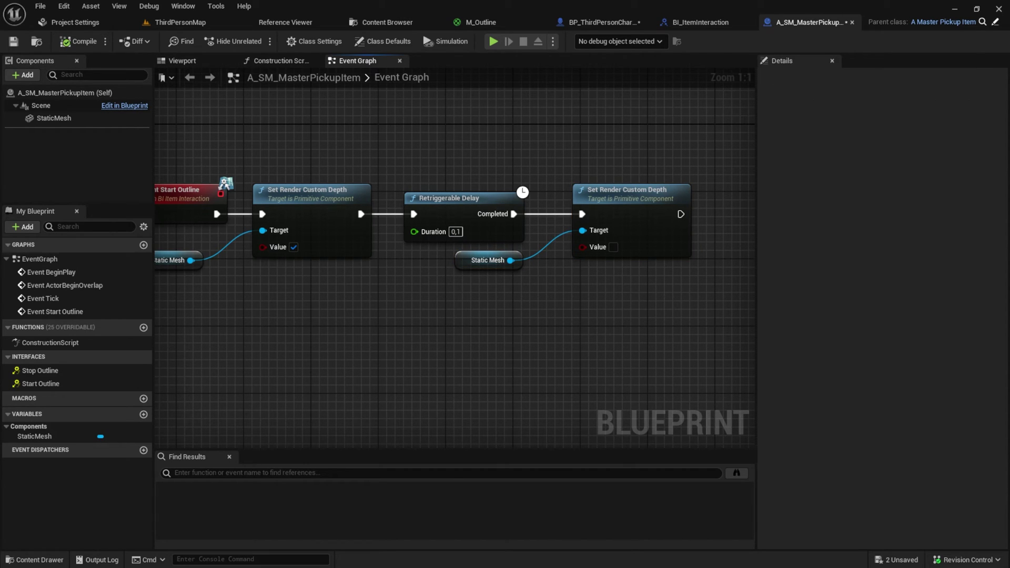
Step: Create a child Blueprint class of A_SM_MasterPickupItem in the Inventory folder and name it A_SM_WeaponMaster
key("ctrl+space")
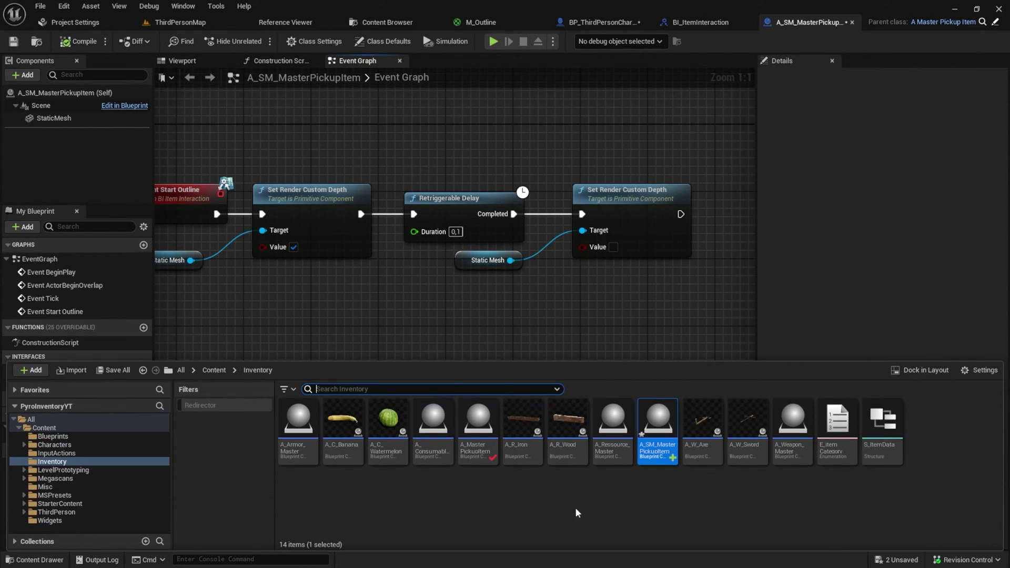
left_click(657, 451)
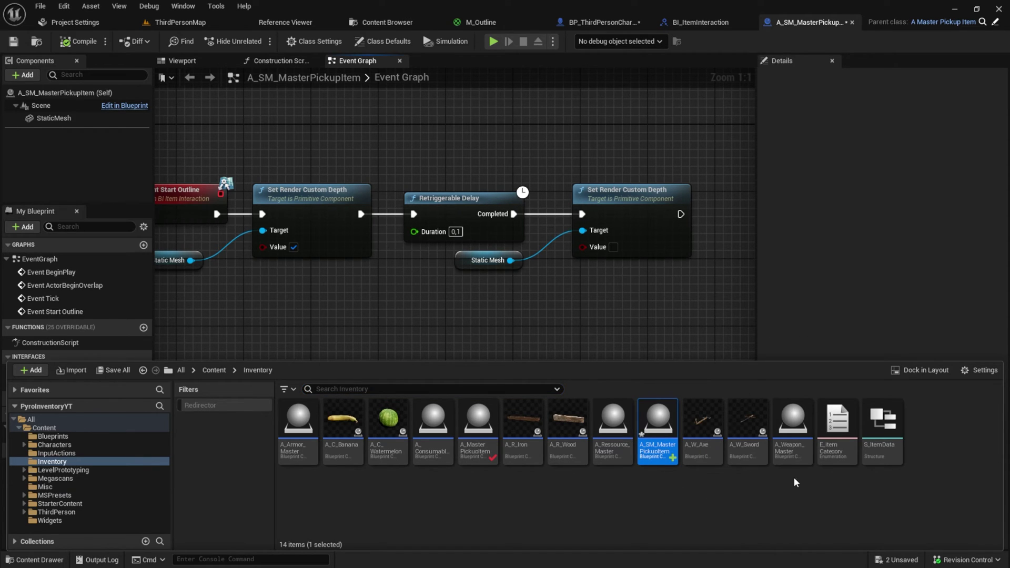
right_click(662, 448)
left_click(707, 224)
right_click(673, 425)
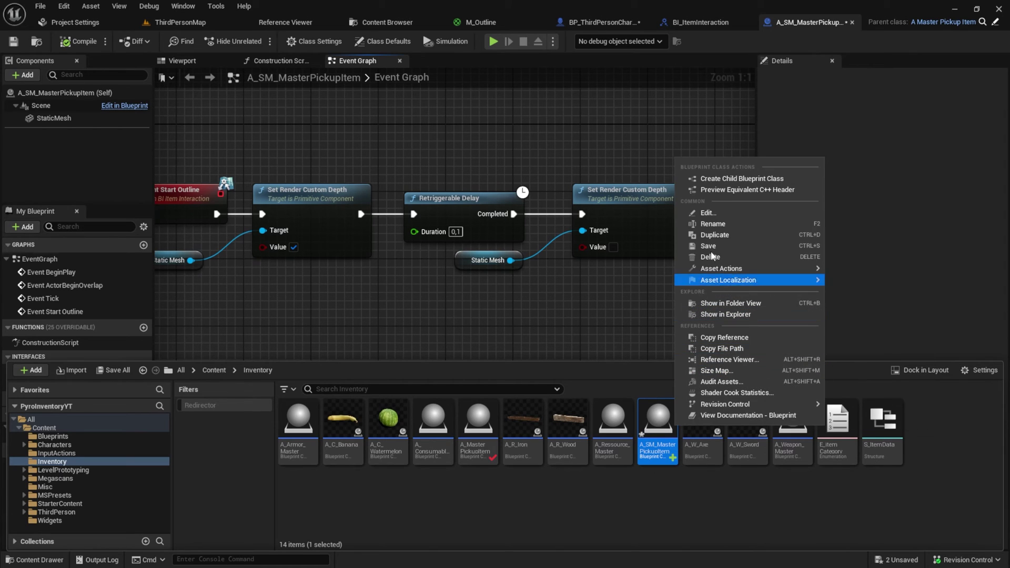
left_click(706, 176)
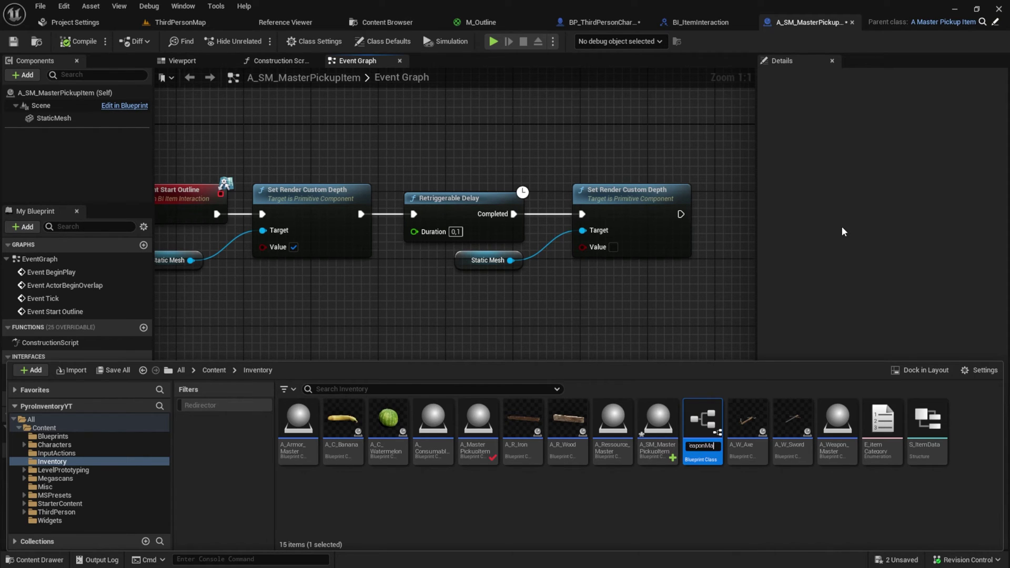
key("Return")
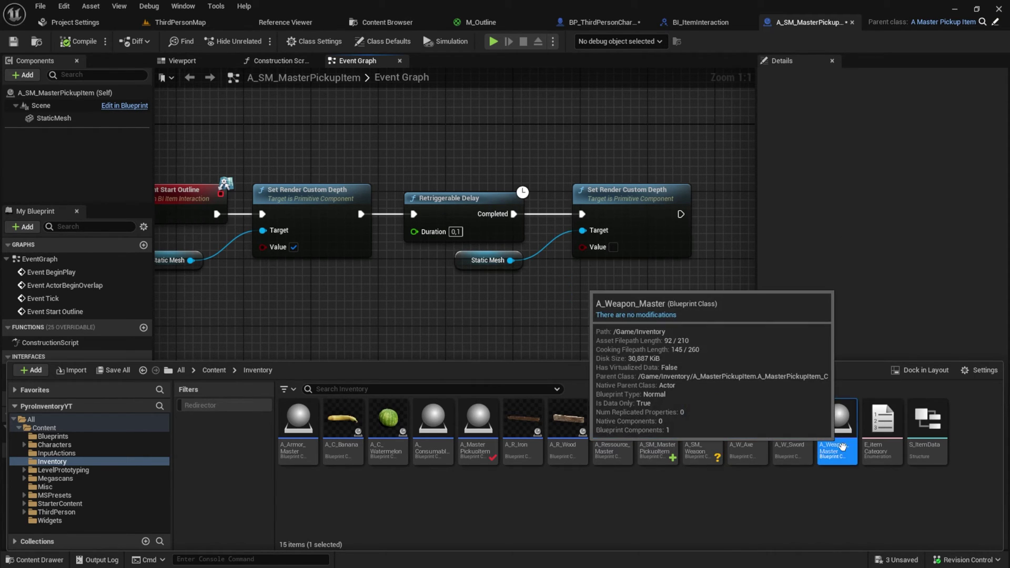
Step: Check A_Weapon_Master's default values, set A_SM_WeaponMaster's Category to Weapon to match, and save it
double_click(838, 421)
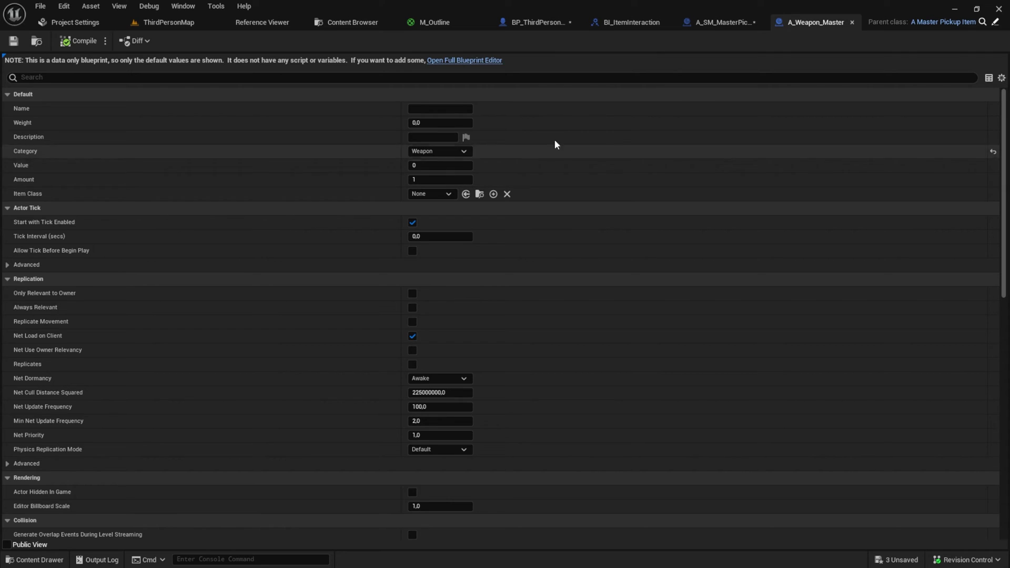
key("ctrl+space")
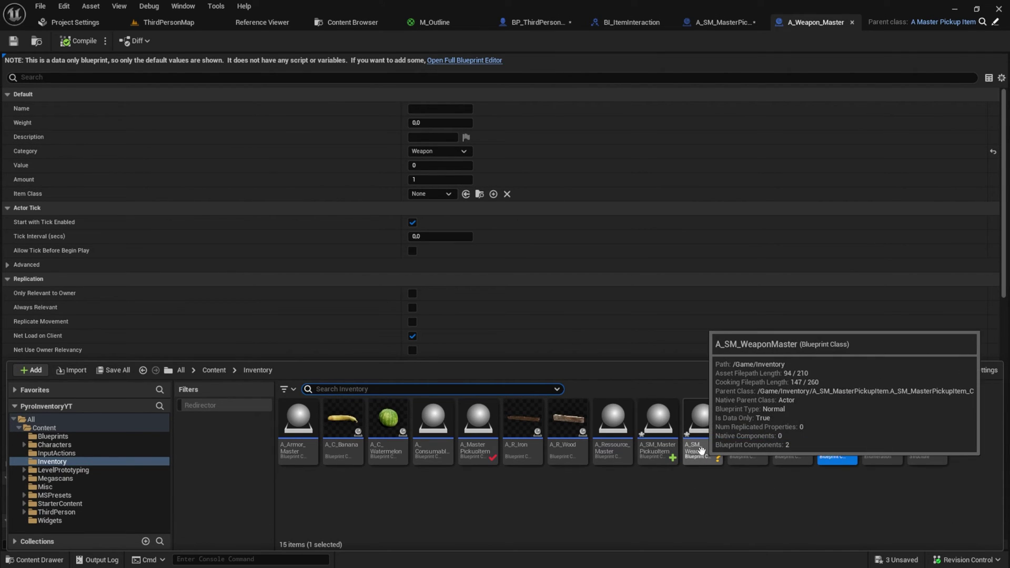
double_click(703, 452)
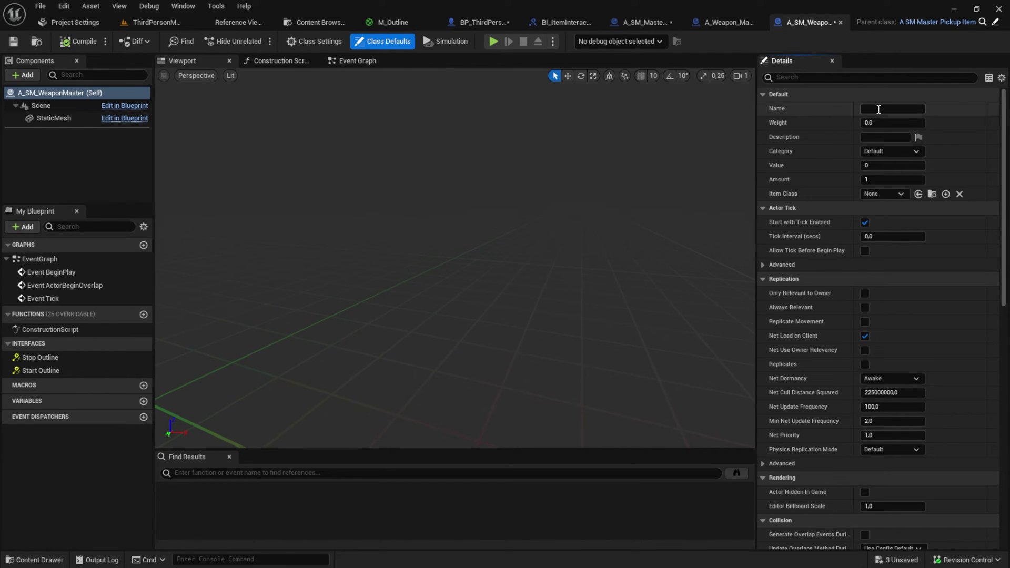
left_click(881, 151)
left_click(880, 172)
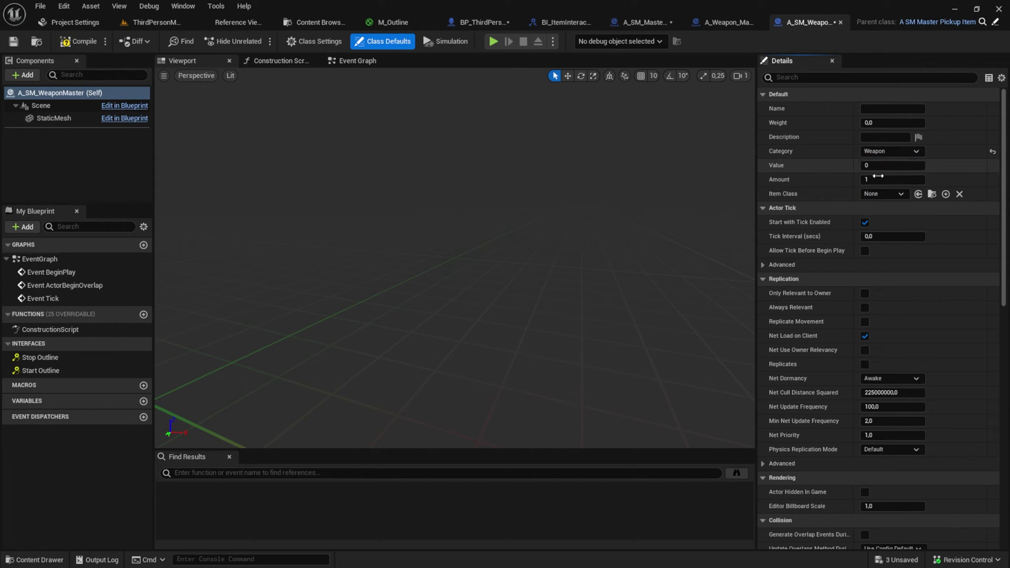
left_click(14, 41)
Step: Create a child Blueprint class of A_SM_WeaponMaster in the Inventory folder and name it A_SM_W_Sword
left_click(721, 321)
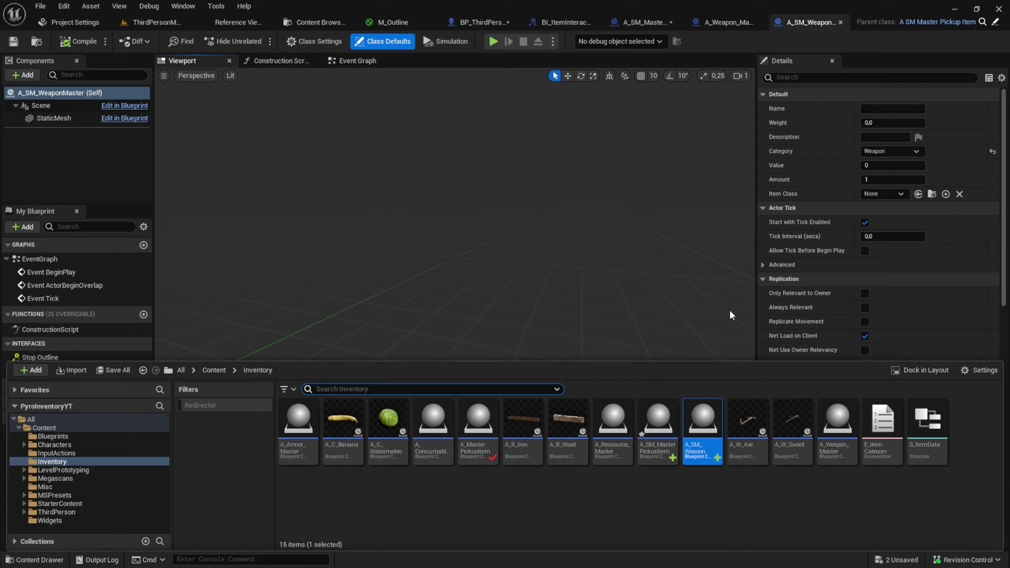
key("ctrl+space")
left_click(798, 451)
right_click(704, 426)
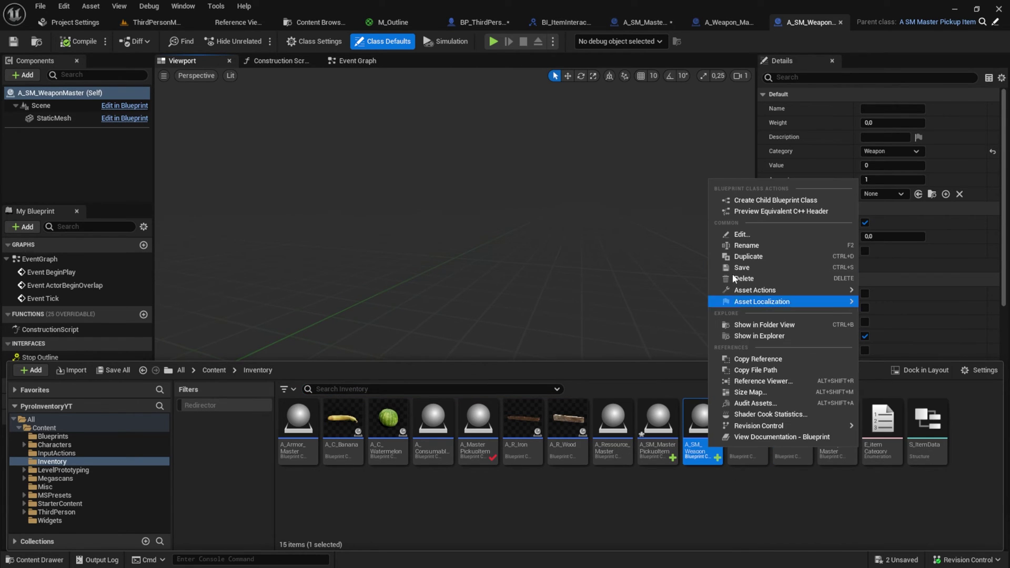
left_click(747, 199)
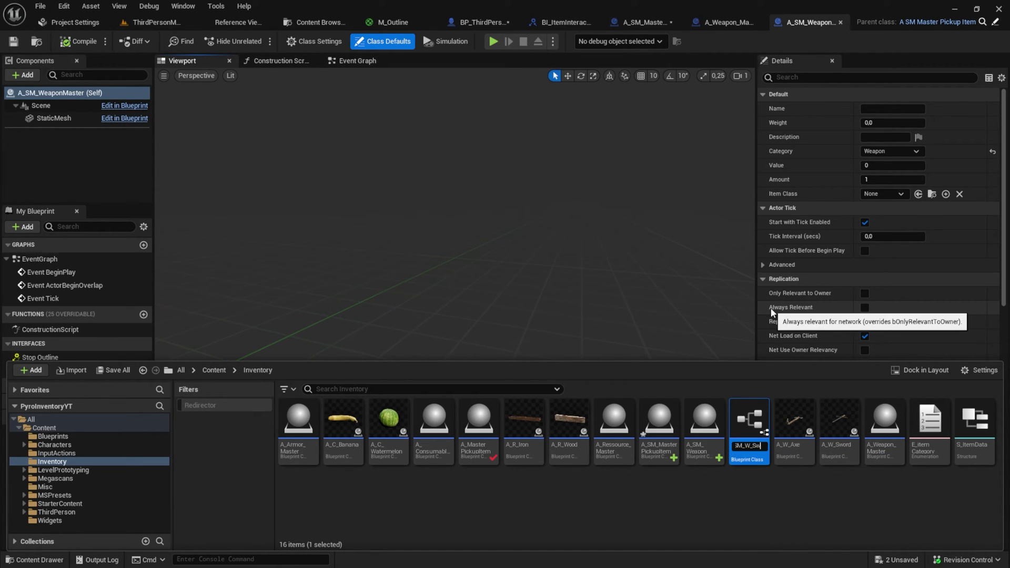
type("A_SM_W_Sword")
key("Return")
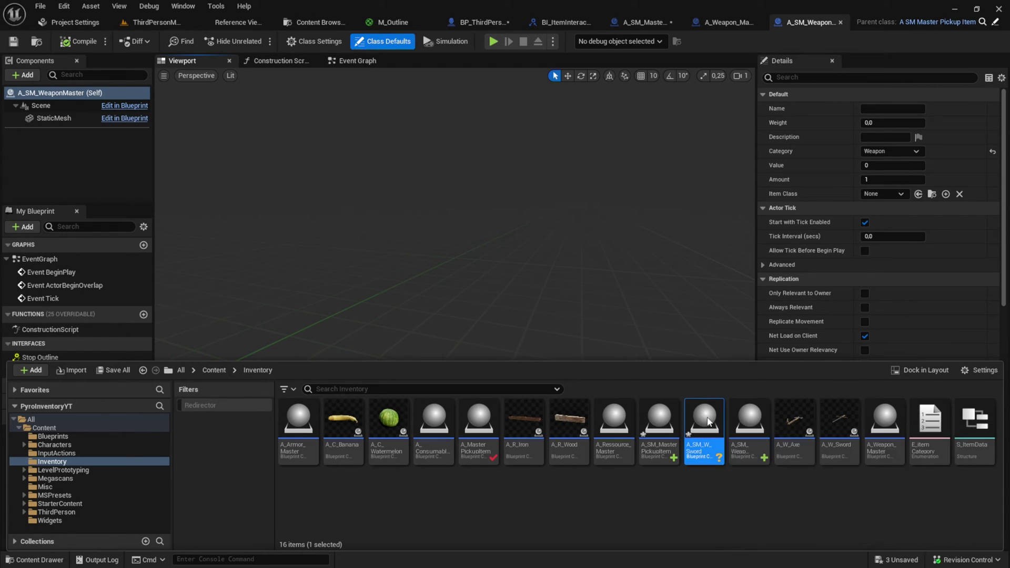
Step: Set A_SM_W_Sword's Name to Sword, Weight to 5.0 and Value to 15, matching the defaults of A_W_Sword
key("ctrl+space")
double_click(840, 437)
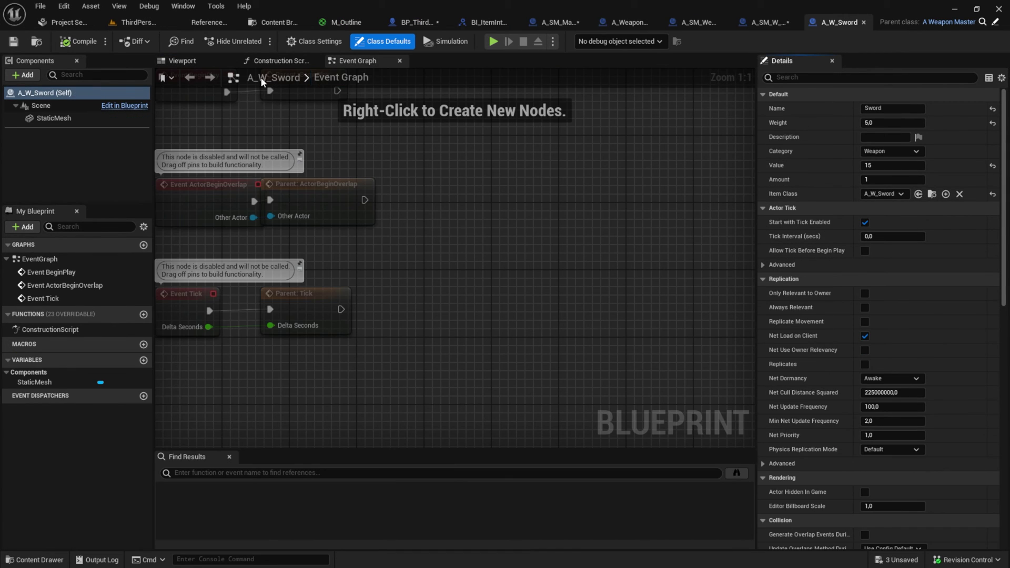
left_click(757, 24)
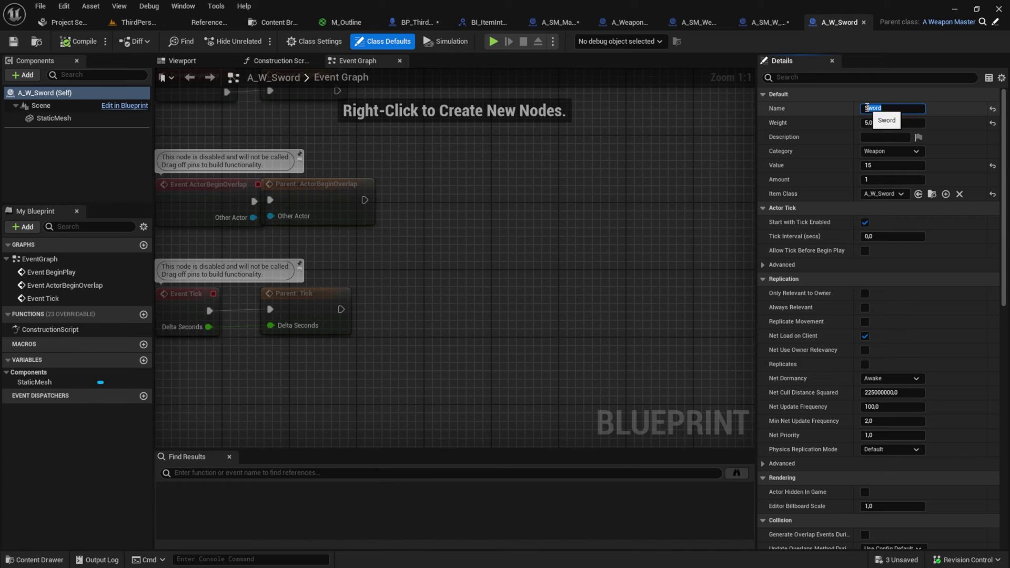
left_click(895, 108)
type("Sword5")
key("Return")
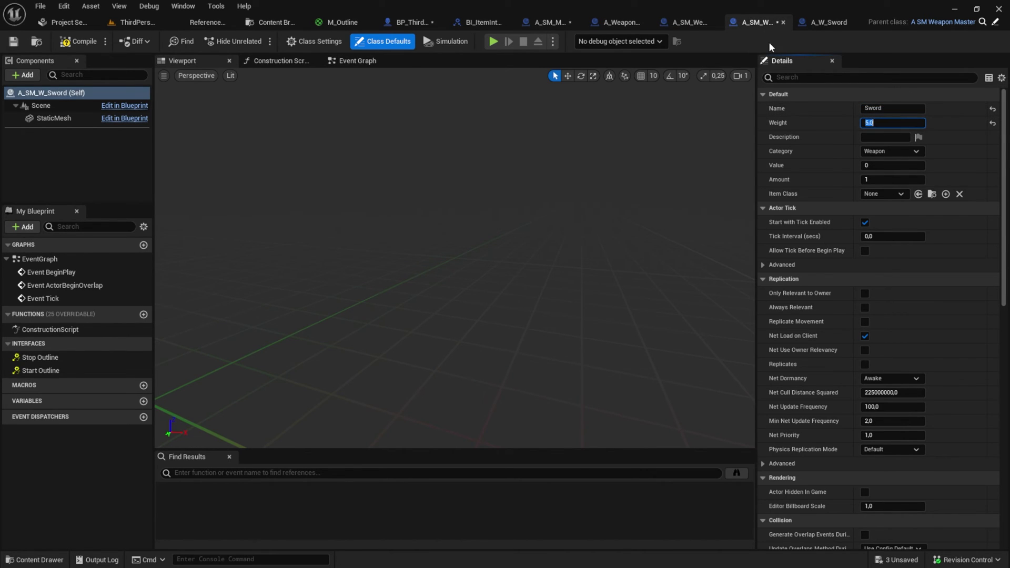
left_click(885, 167)
type("15")
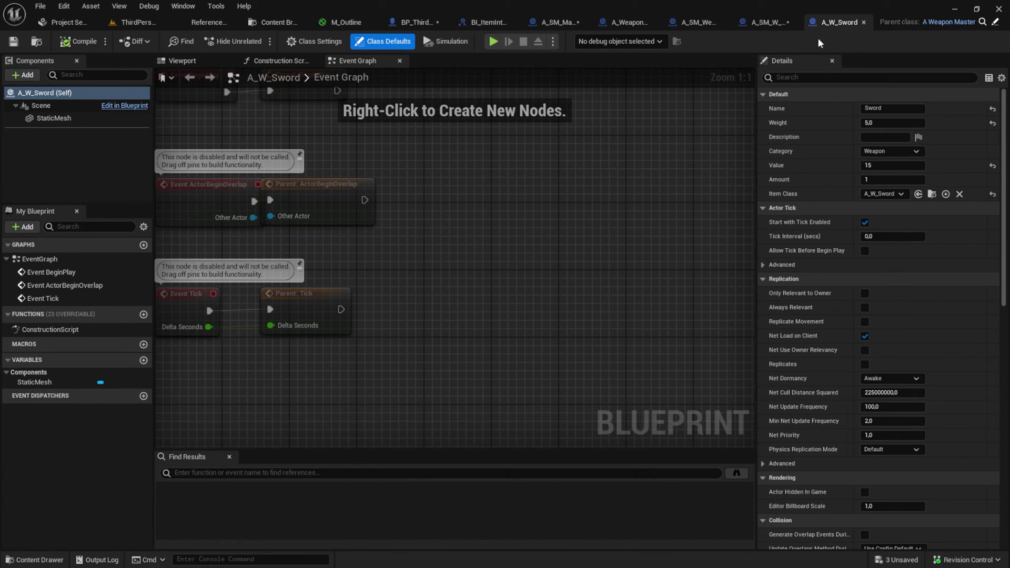
Step: Set A_SM_W_Sword's Item Class to A_SM_W_Sword
left_click(884, 193)
type("a_swo")
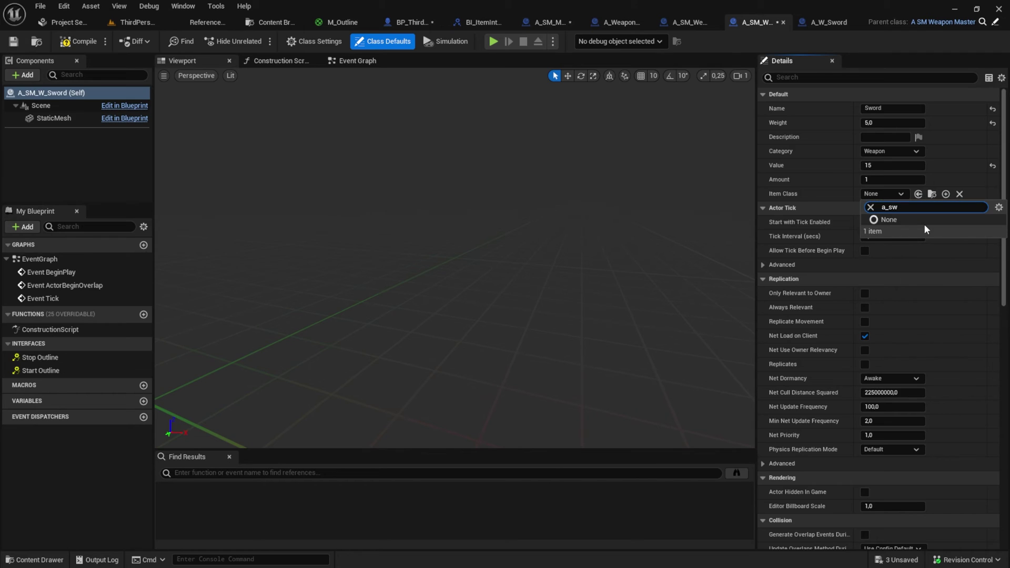
key("BackSpace")
key("BackSpace")
key("BackSpace")
left_click(926, 330)
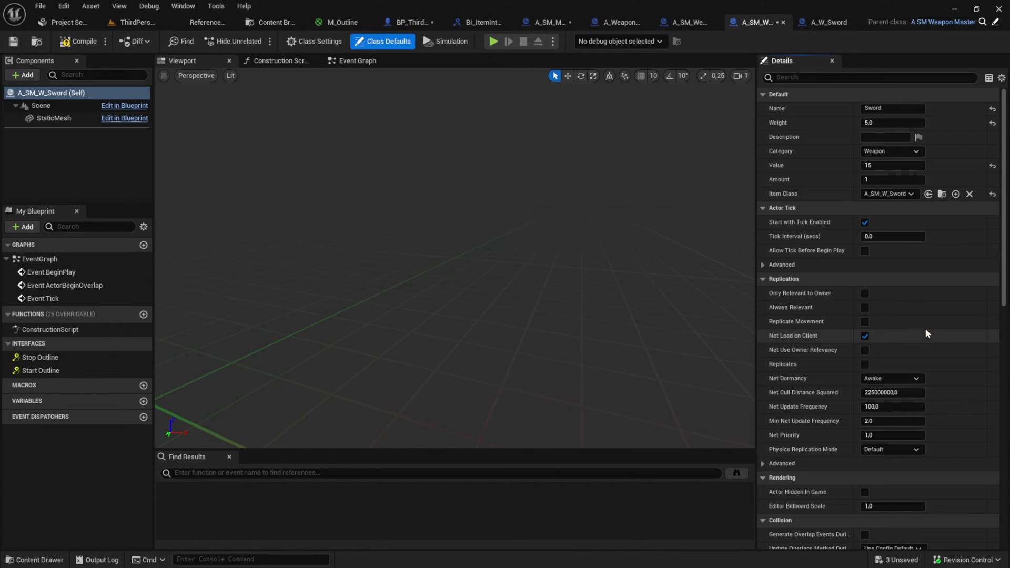
Step: Copy all Transform properties from the StaticMesh component of A_W_Sword
left_click(53, 118)
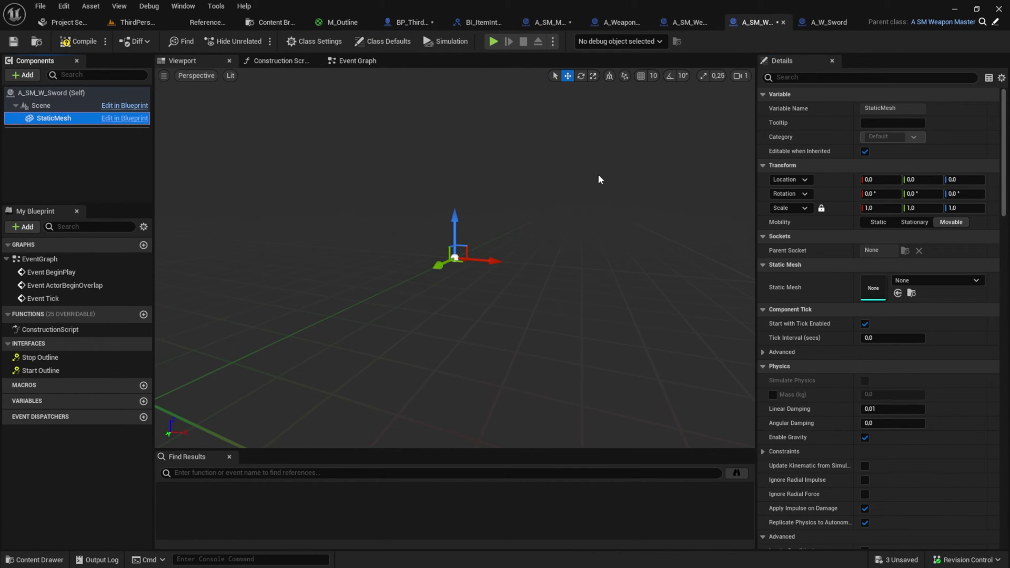
left_click(821, 23)
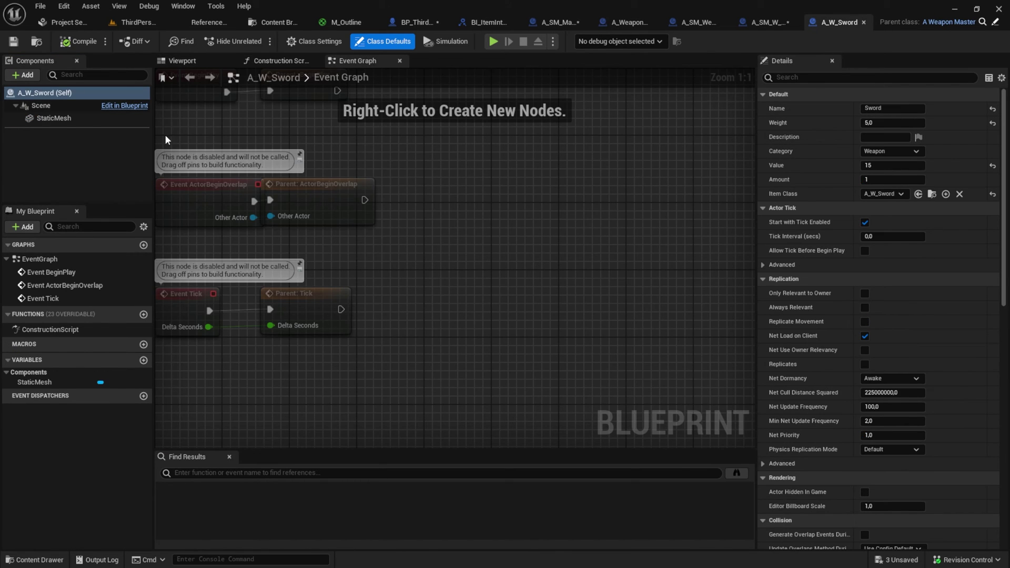
left_click(79, 119)
left_click(200, 62)
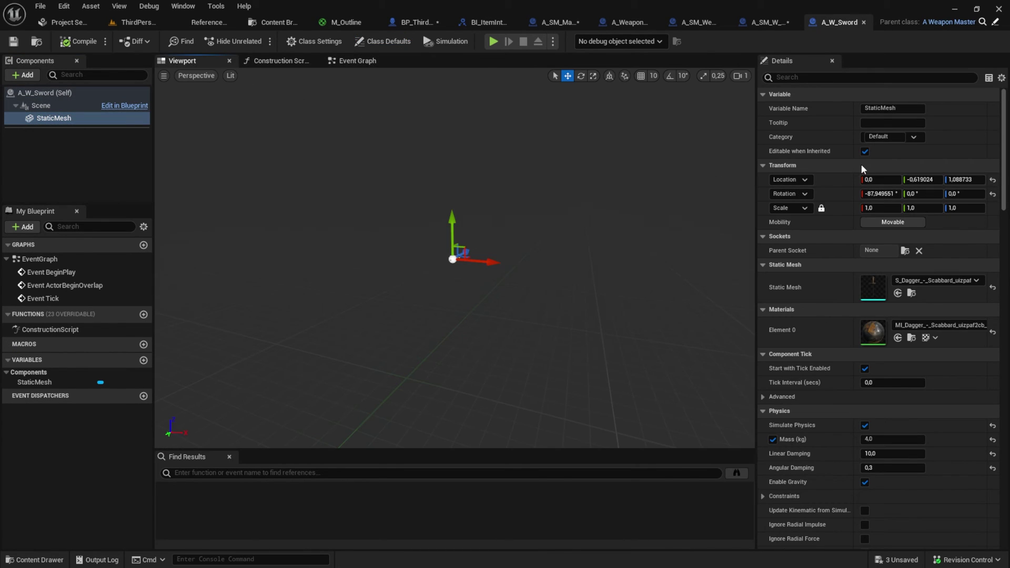
right_click(805, 166)
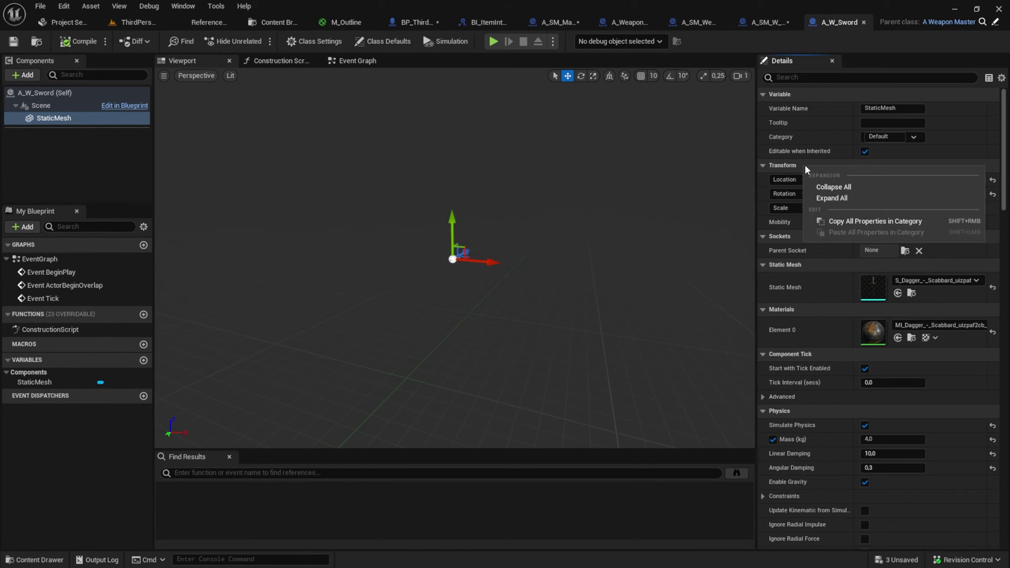
left_click(849, 221)
Step: Assign the S_Dagger_-_Scabbard mesh to A_SM_W_Sword's StaticMesh component, paste the copied Transform properties onto it, and compile
left_click(747, 22)
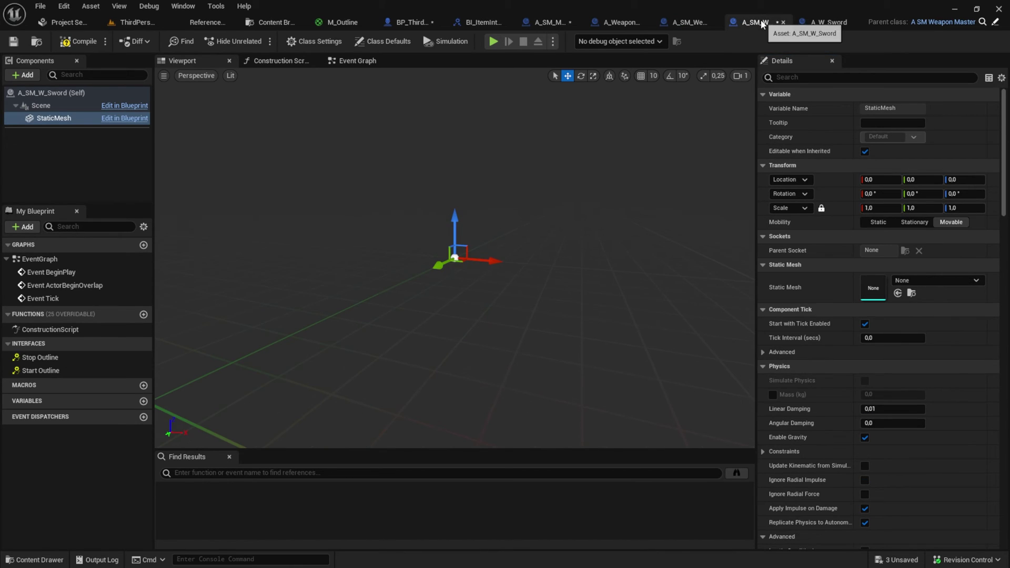
left_click(936, 281)
type("swor")
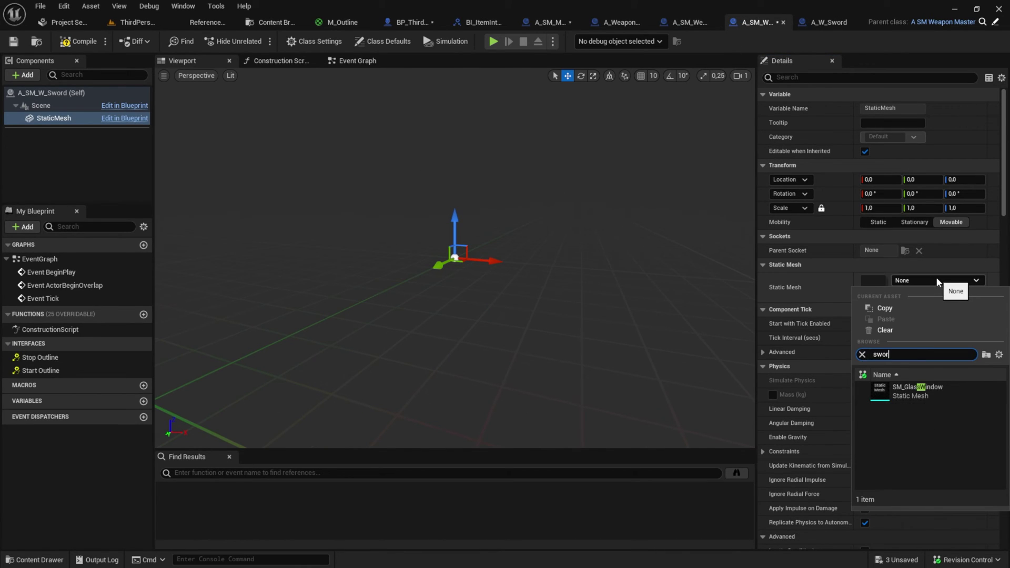
left_click(824, 21)
left_click(756, 22)
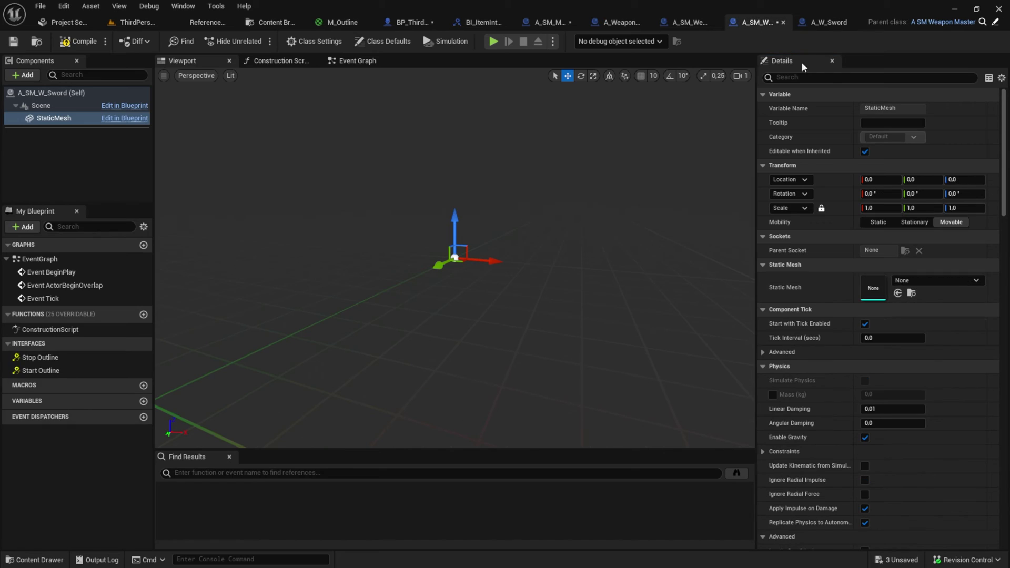
left_click(911, 281)
type("dagger")
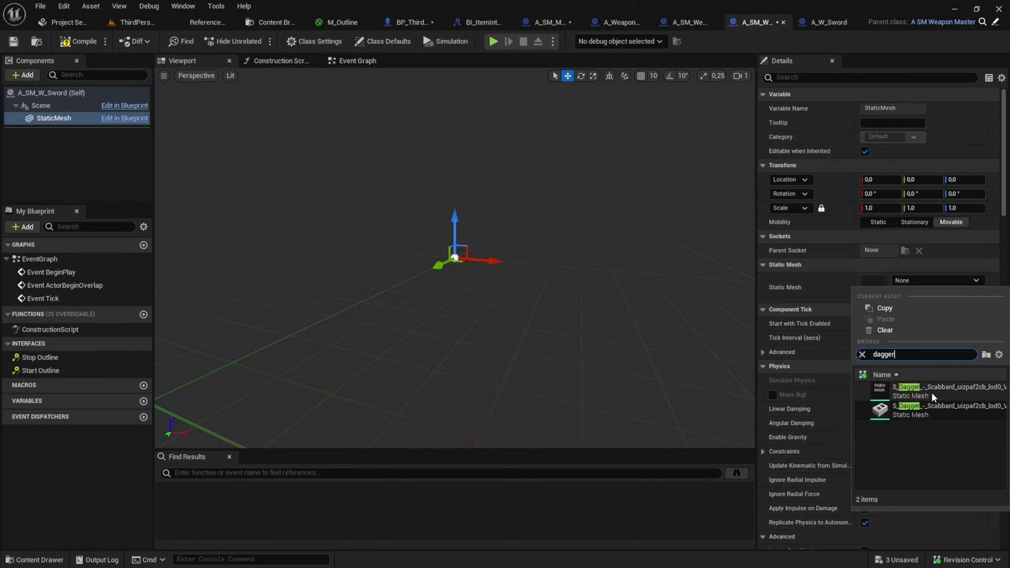
left_click(931, 392)
right_click(800, 165)
left_click(848, 230)
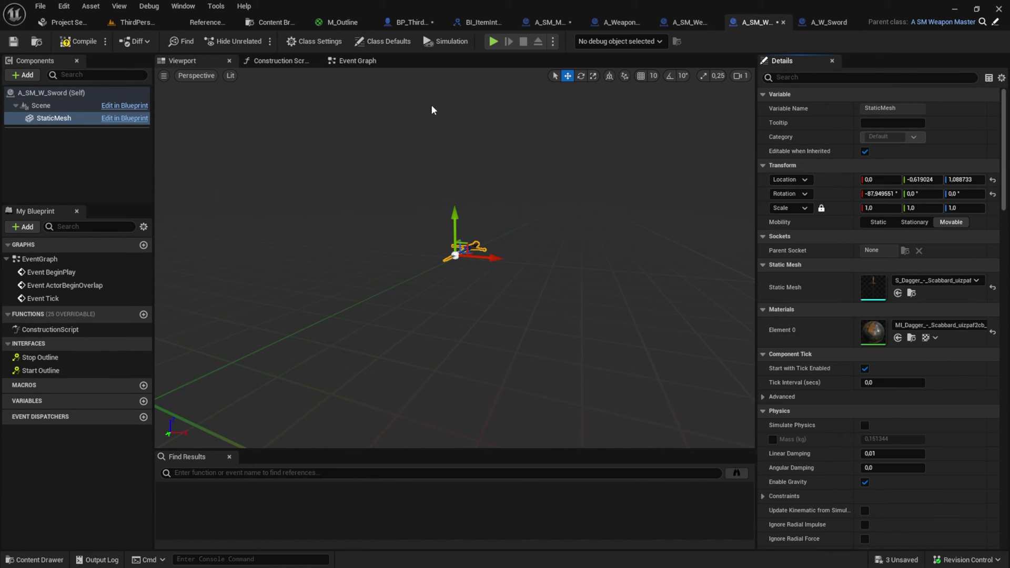
left_click(74, 41)
Step: Copy all Physics properties from A_W_Sword's StaticMesh component onto A_SM_W_Sword's StaticMesh component and save the Blueprint
left_click(818, 25)
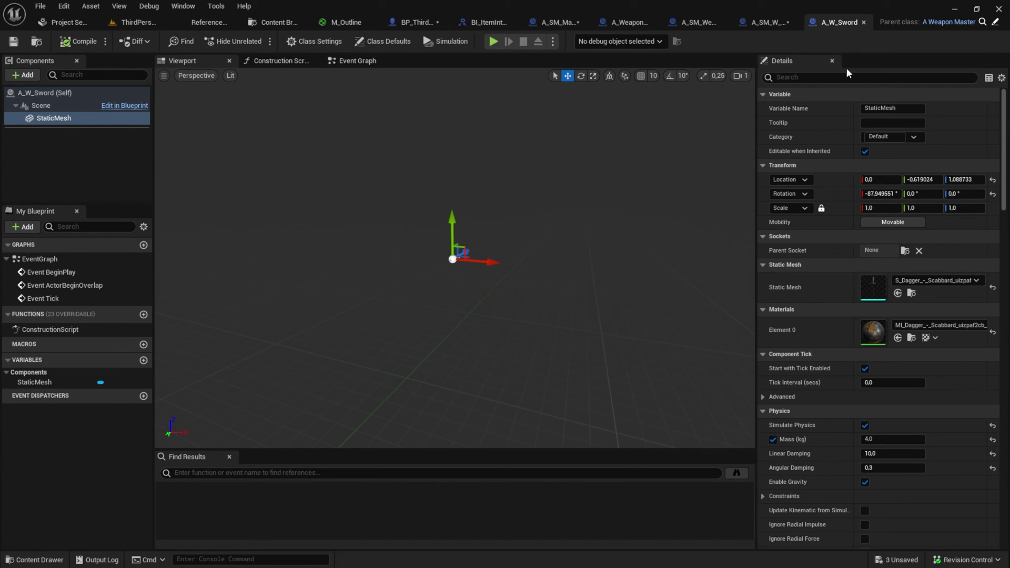
right_click(790, 410)
left_click(857, 458)
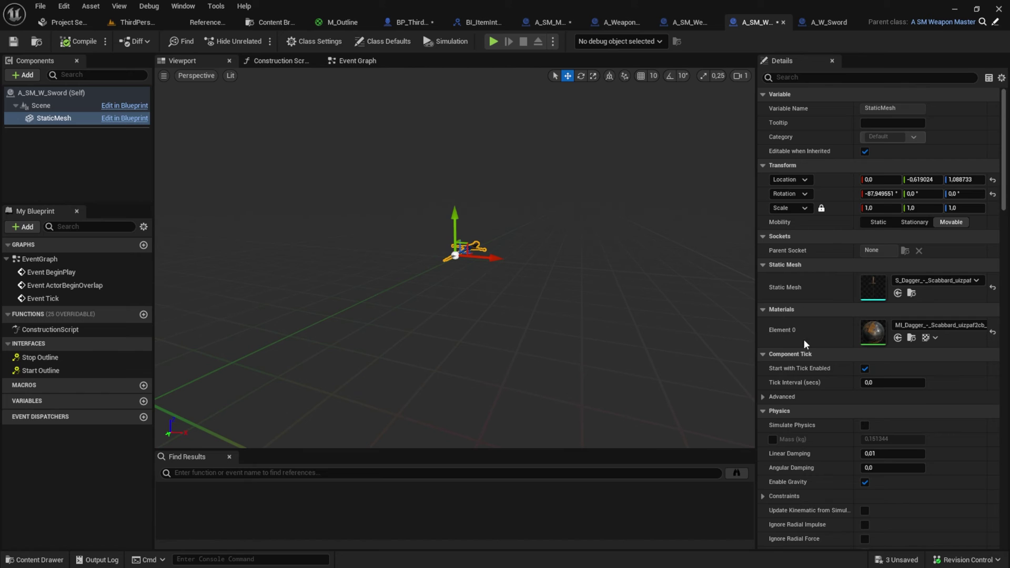
right_click(792, 413)
left_click(839, 478)
left_click(834, 25)
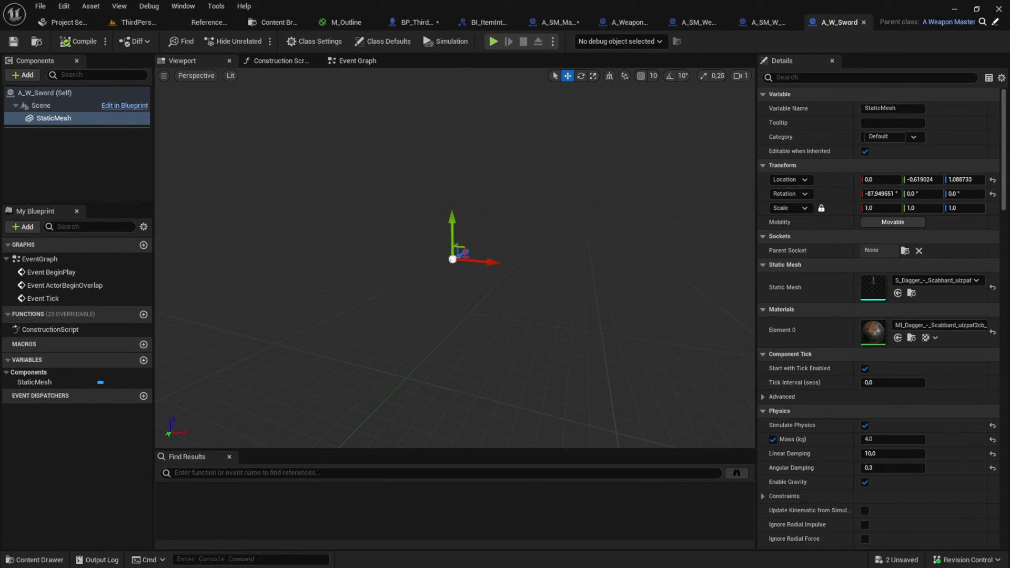
Step: Place three A_SM_W_Sword actors on the floor of the third-person map beside the ramp
left_click(128, 26)
key("w")
mouse_move(468, 250)
right_mouse_down()
mouse_move(384, 258)
mouse_move(392, 315)
mouse_move(427, 274)
mouse_move(476, 253)
right_mouse_up()
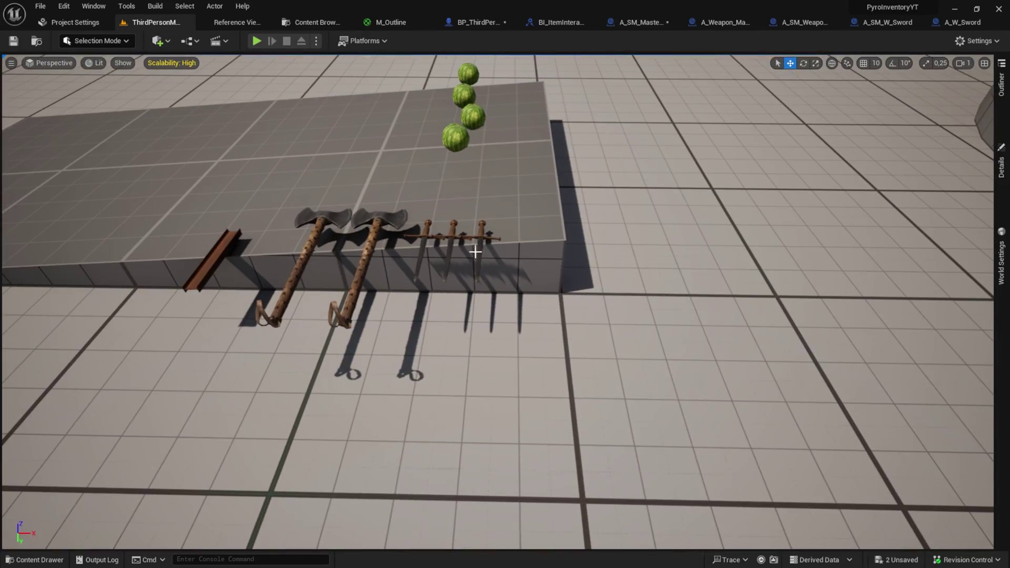
key("ctrl+space")
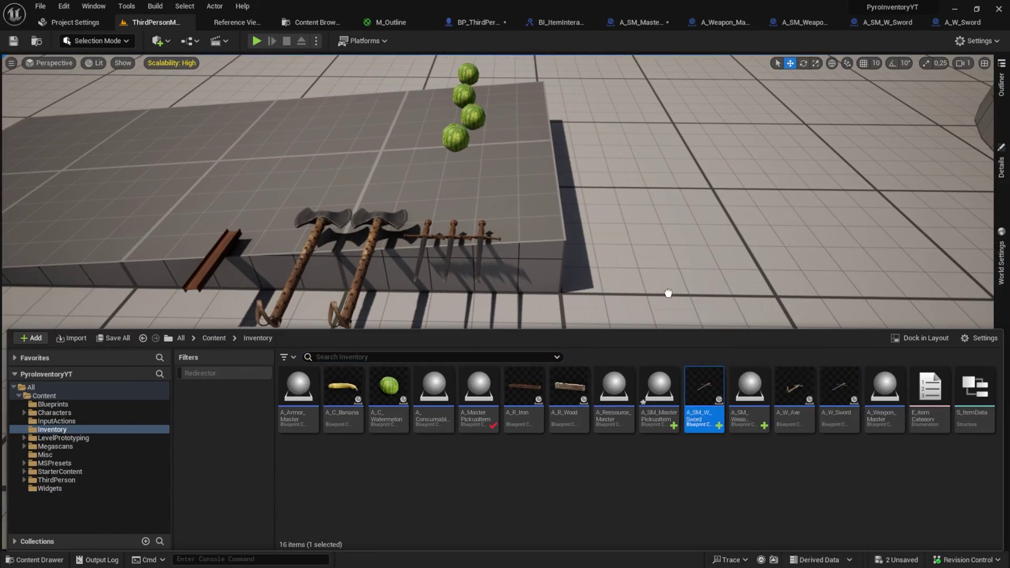
left_click_drag(668, 293, 680, 313)
left_click_drag(704, 400, 810, 287)
right_click_drag(641, 124, 727, 124)
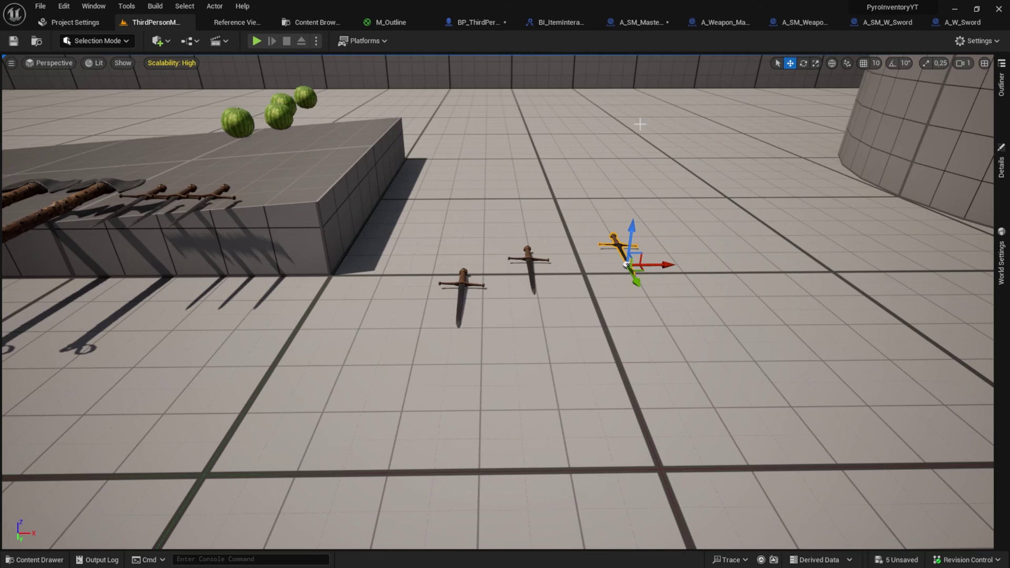
Step: In BP_ThirdPersonCharacter, add a Branch after Sphere Trace For Objects with the trace's Return Value as its Condition
left_click(480, 19)
right_click_drag(579, 138, 477, 141)
left_click(380, 159)
left_click_drag(380, 159, 466, 162)
type("branch")
key("Return")
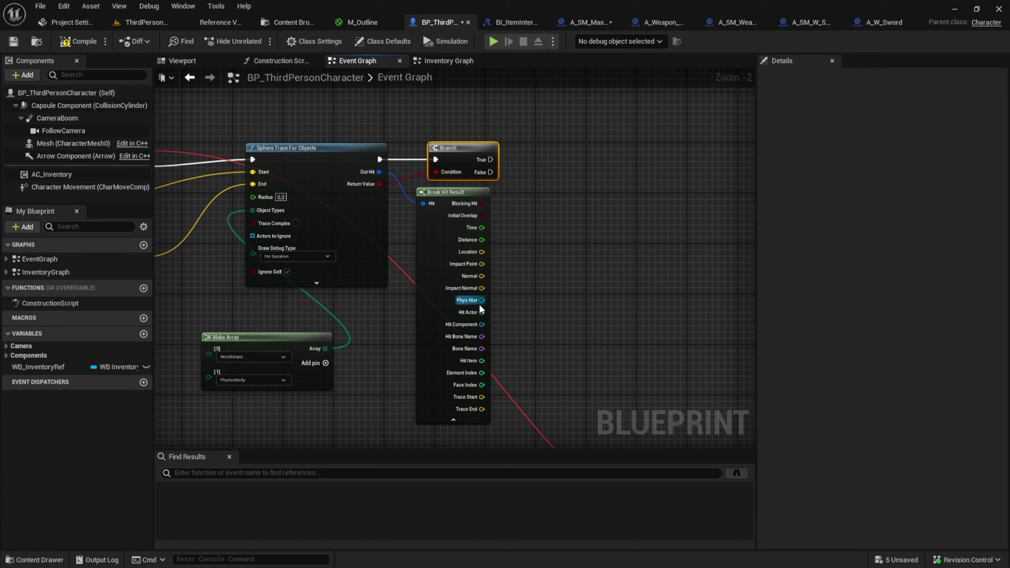
Step: Cast the Hit Actor to A_SM_MasterPickupItem and run the cast from the Branch's True output
left_click_drag(481, 312, 538, 228)
type("cast to")
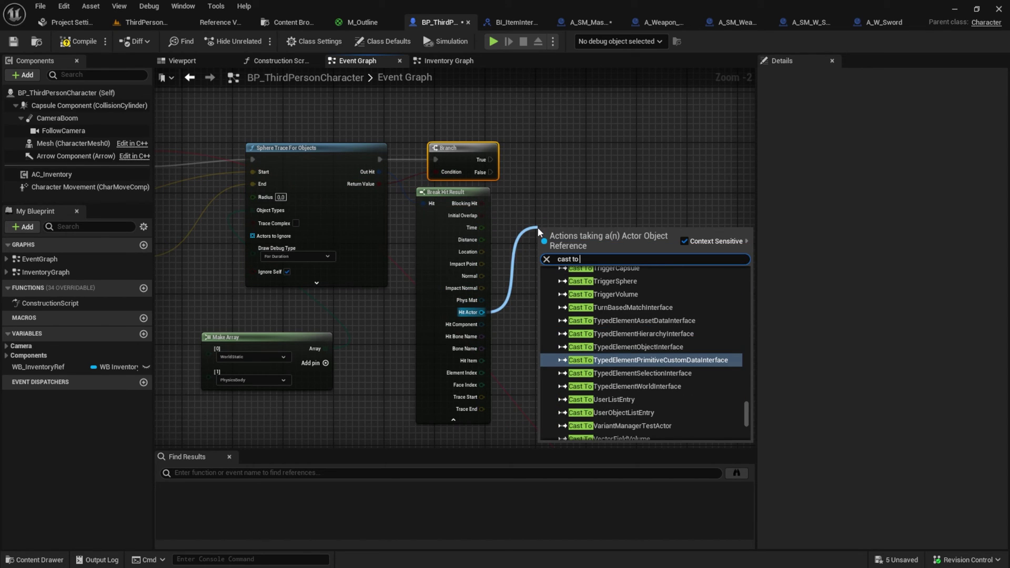
type(" a_sm")
left_click(689, 305)
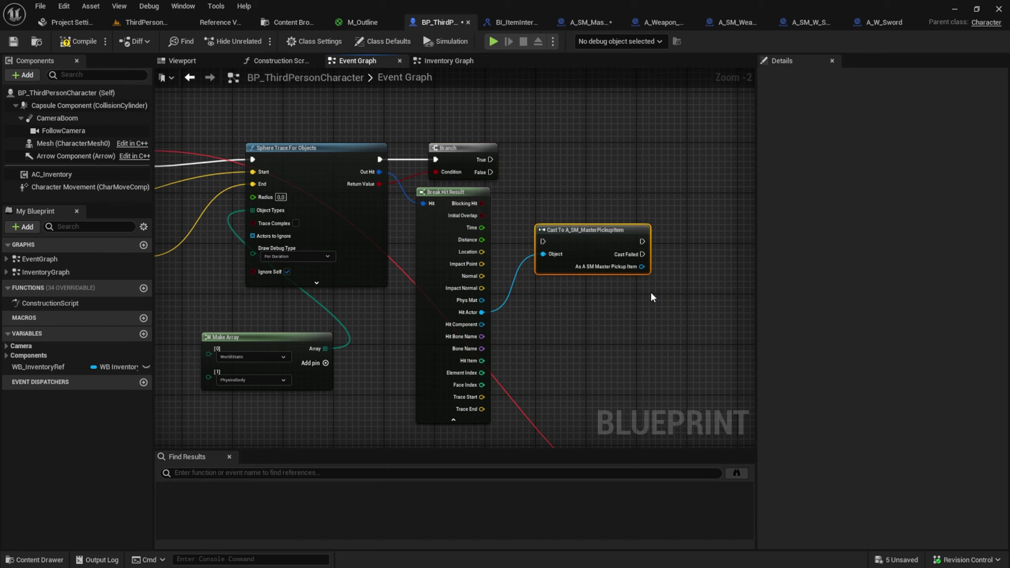
left_click_drag(610, 237, 595, 150)
Step: Call Start Outline on the cast's A SM Master Pickup Item output and align the node beside the cast
right_click_drag(702, 174, 494, 168)
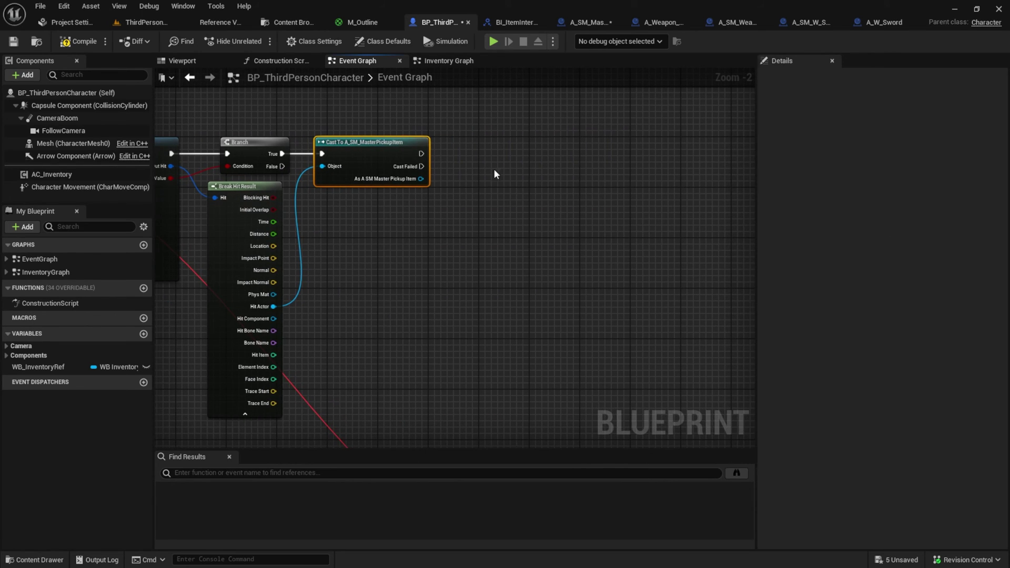
left_click_drag(409, 173, 455, 175)
type("star")
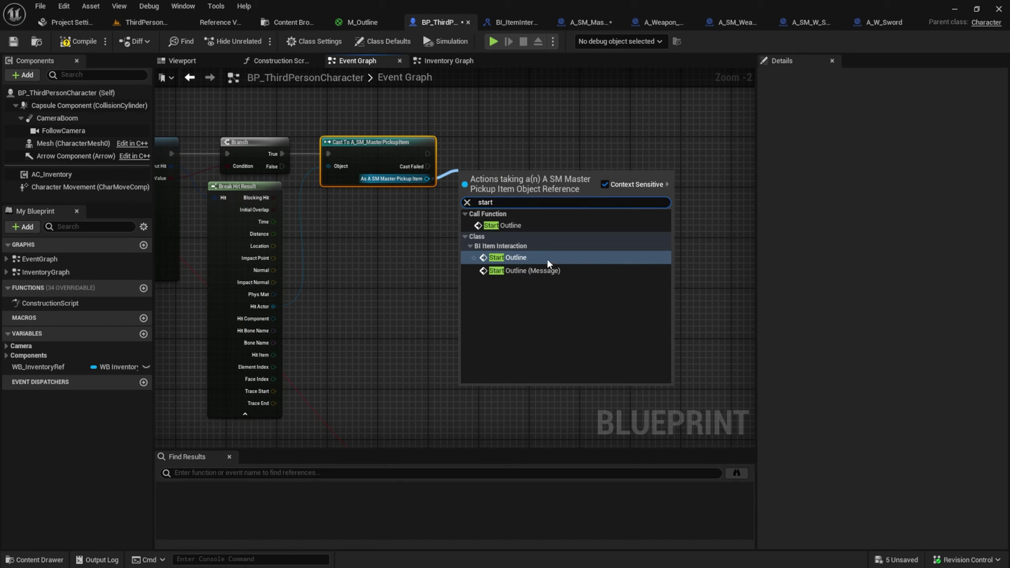
type("t")
left_click(520, 226)
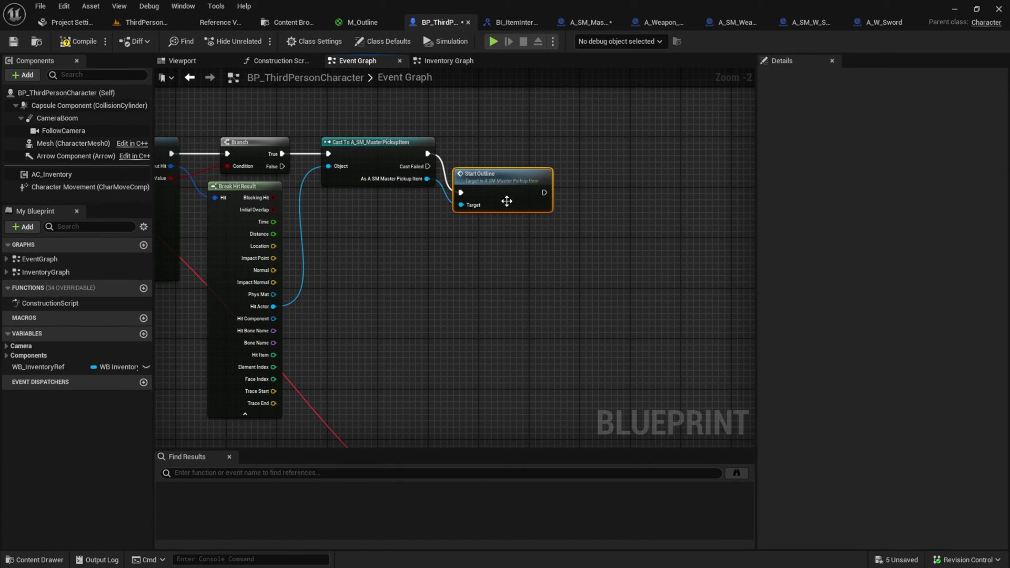
left_click_drag(508, 147, 513, 147)
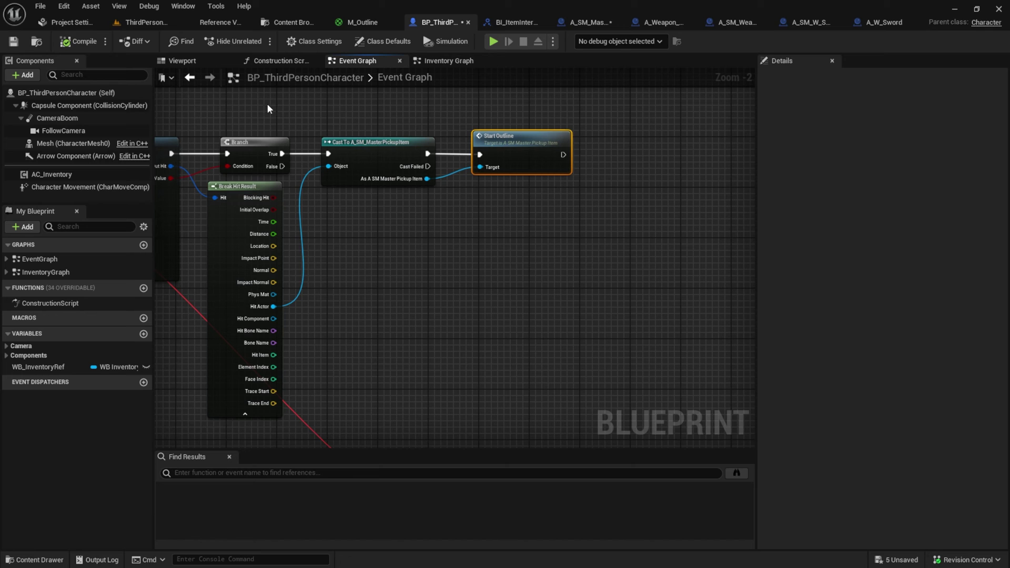
Step: Set the Draw Debug Type of Sphere Trace For Objects to None
right_click_drag(547, 294, 699, 291)
right_click_drag(296, 251, 528, 235)
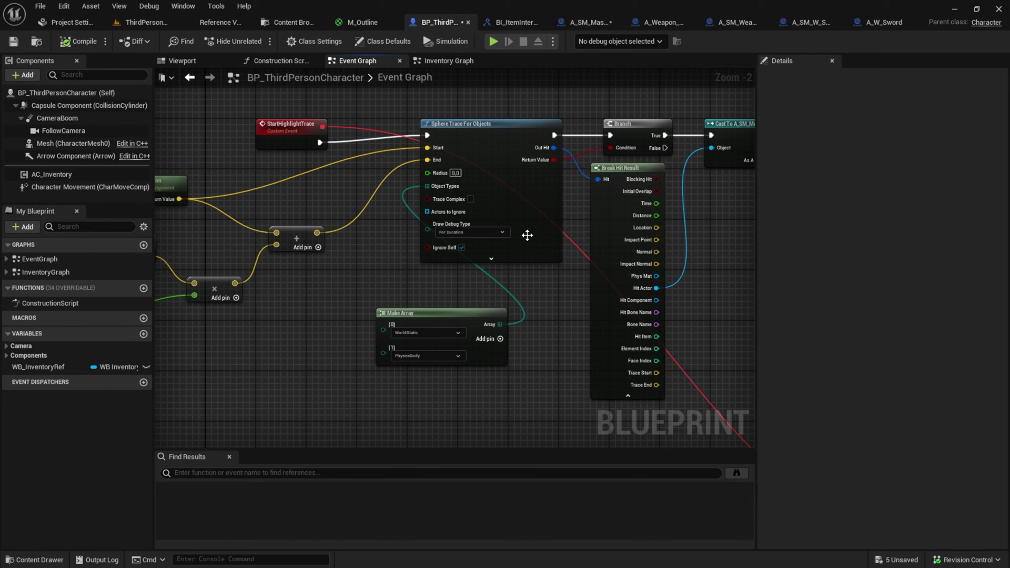
right_click_drag(678, 250, 520, 244)
Step: Play the level and aim the character's camera at the new swords to test their outline
left_click(494, 41)
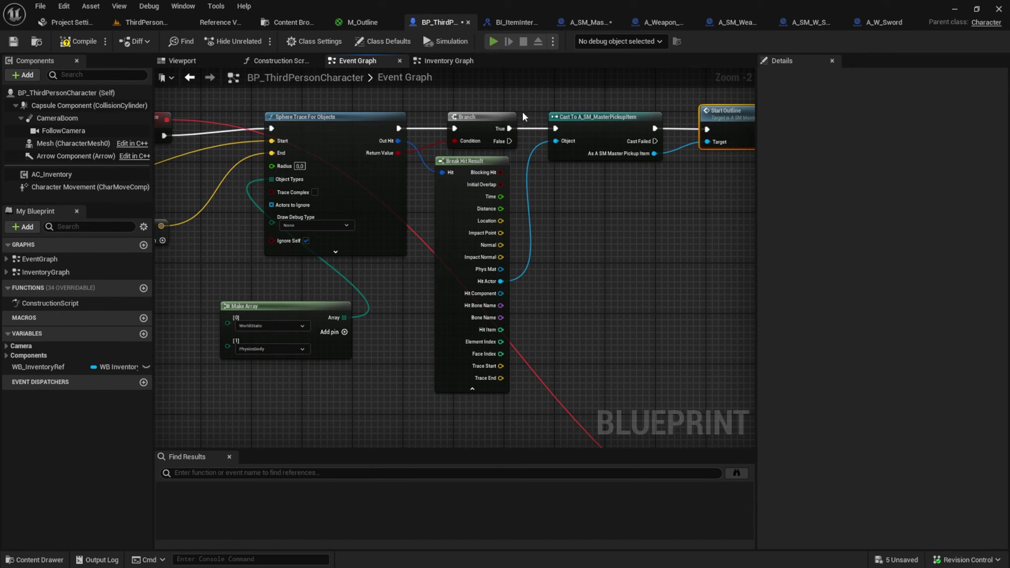
key("w")
key("d")
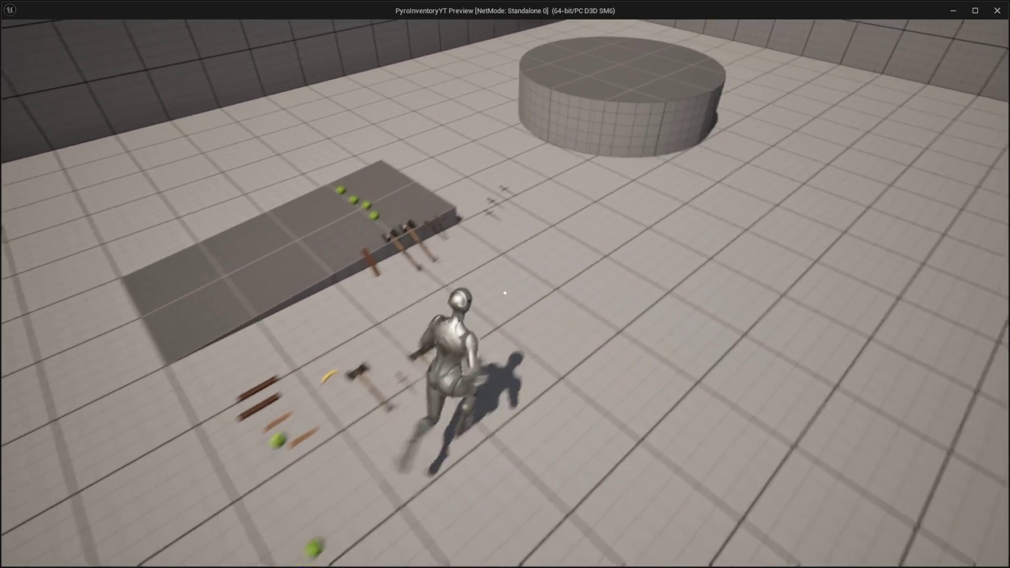
key("d")
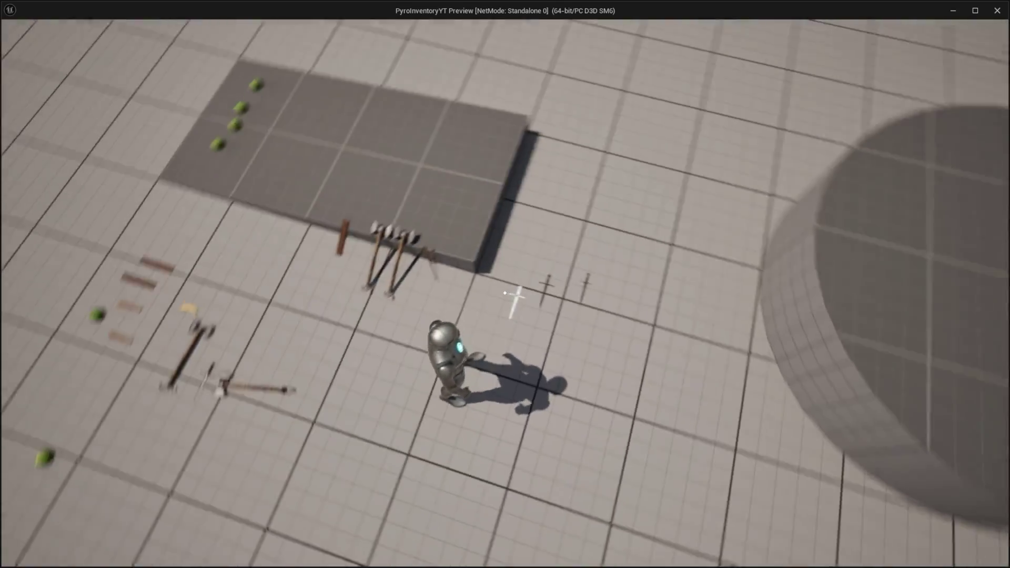
key("a")
key("Escape")
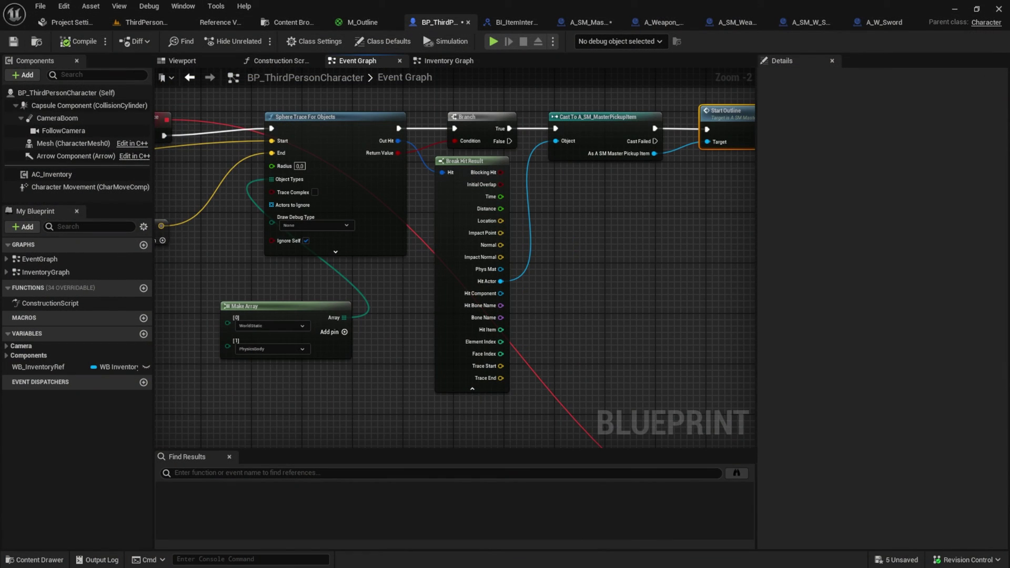
Step: Open the A_W_Axe blueprint from the Inventory folder
left_click(737, 375)
key("ctrl+space")
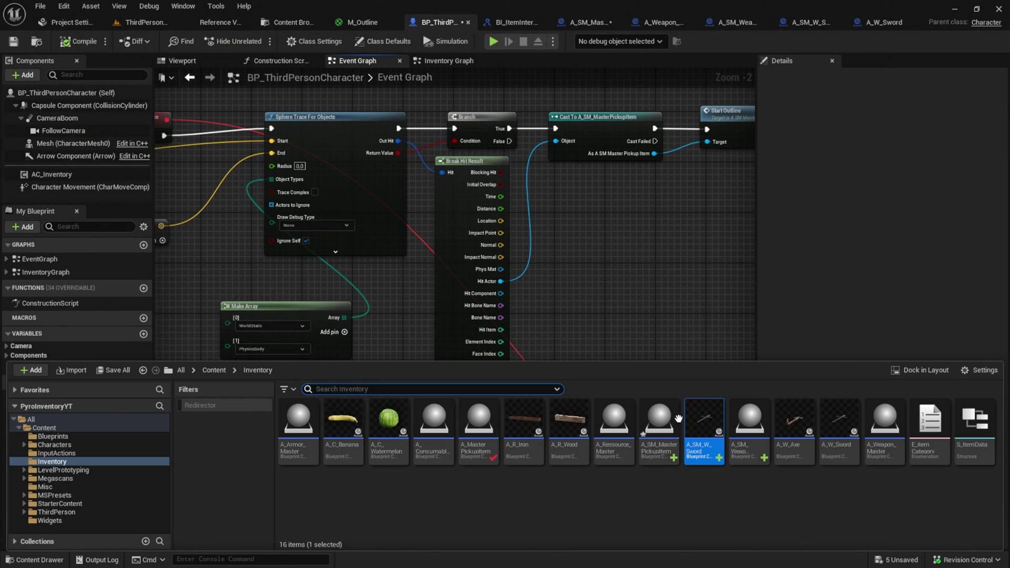
double_click(795, 424)
Step: Create a child blueprint of the static-mesh weapon master in the Inventory folder, name it A_SM_W_Axe and open it
key("ctrl+space")
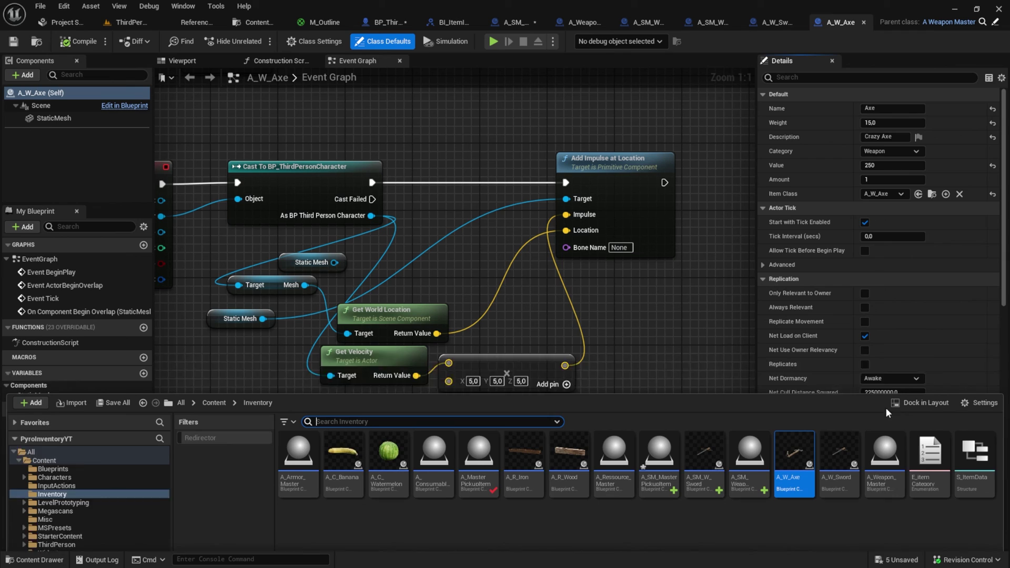
right_click(750, 437)
left_click(826, 213)
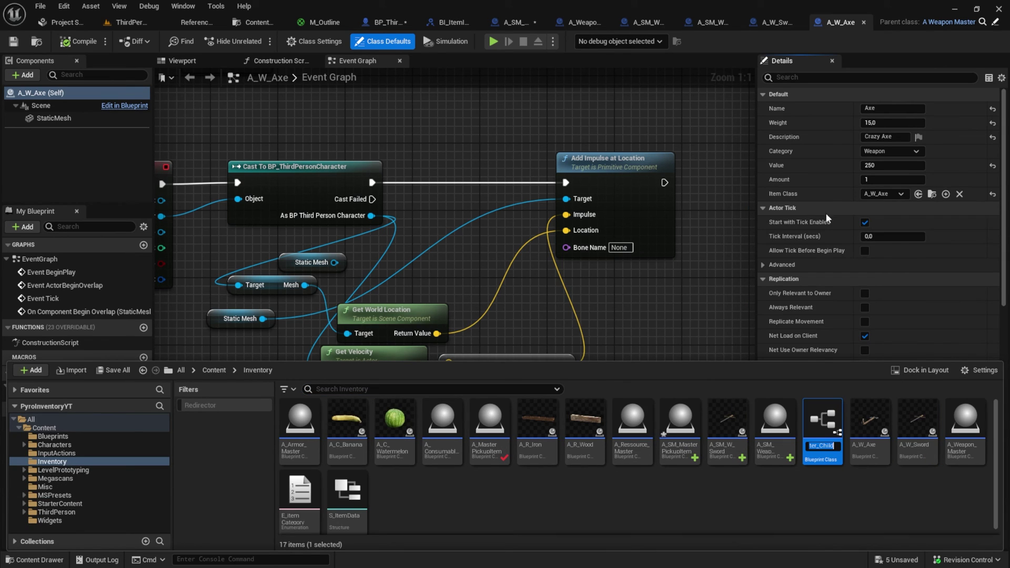
type("A_SM_W_AX")
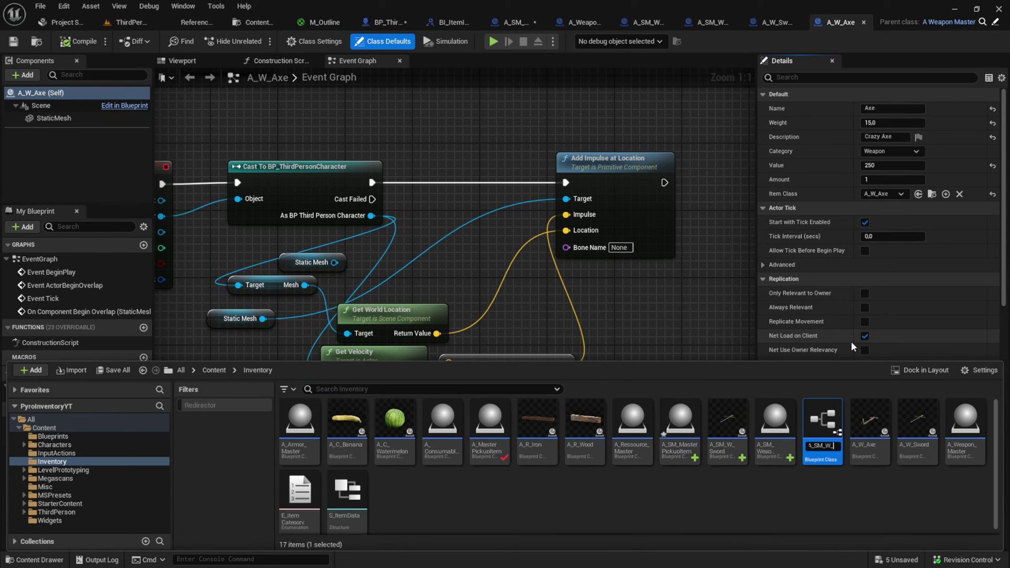
type("E")
key("Return")
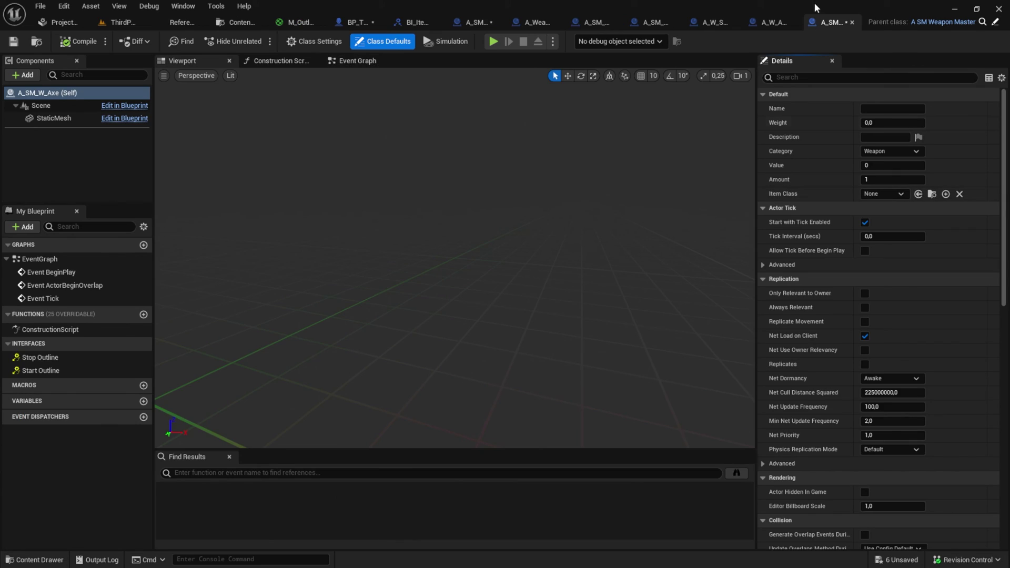
Step: Copy the Default item properties from A_W_Axe into A_SM_W_Axe and set the new blueprint's Item Class to A_SM_W_Axe
left_click(773, 23)
right_click(814, 94)
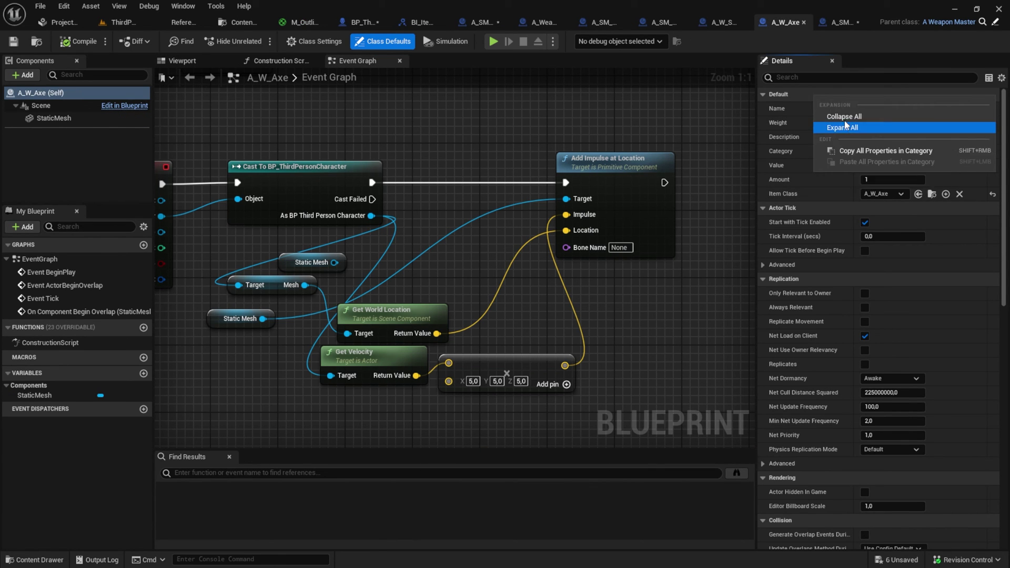
left_click(817, 23)
right_click(801, 94)
left_click(839, 158)
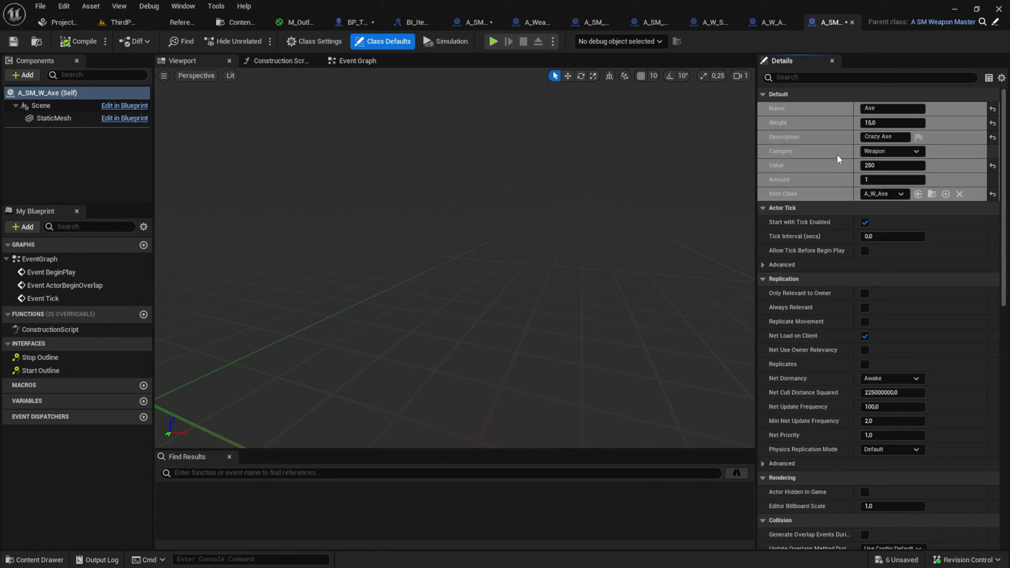
left_click(892, 194)
left_click(914, 330)
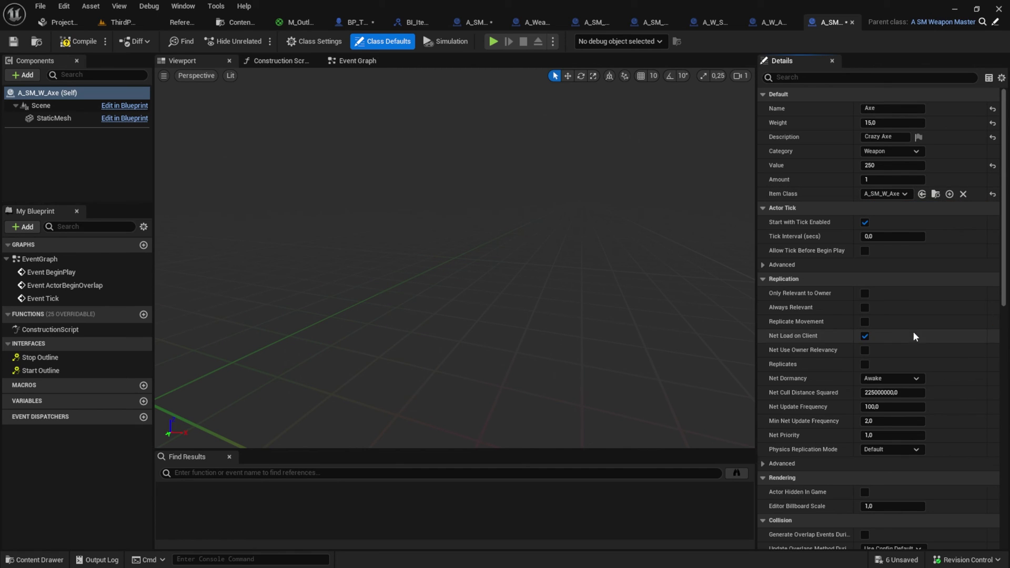
Step: Copy the Variable properties of A_W_Axe's StaticMesh component and paste them onto the StaticMesh of A_SM_W_Axe
left_click(54, 118)
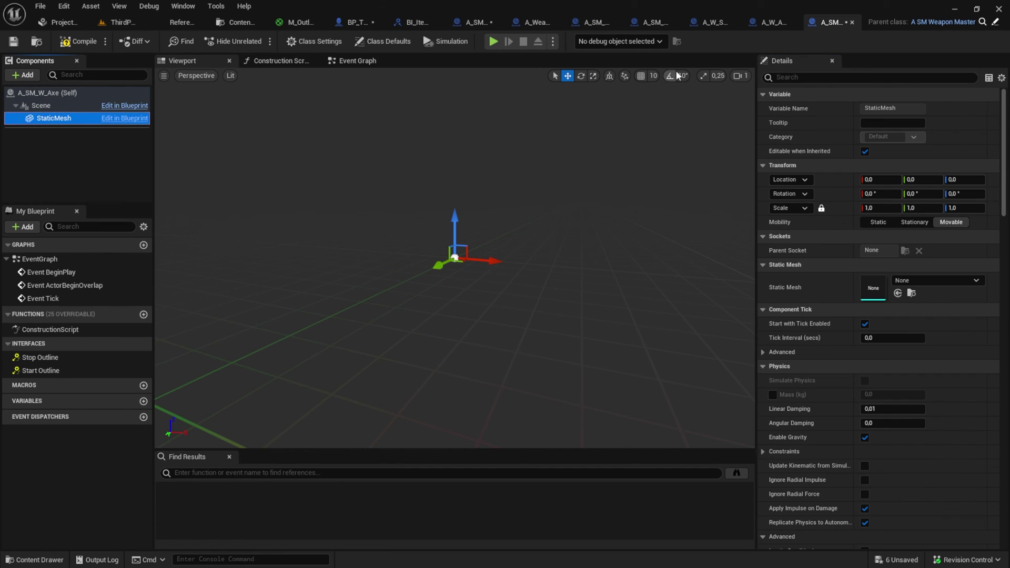
left_click(772, 23)
right_click(779, 93)
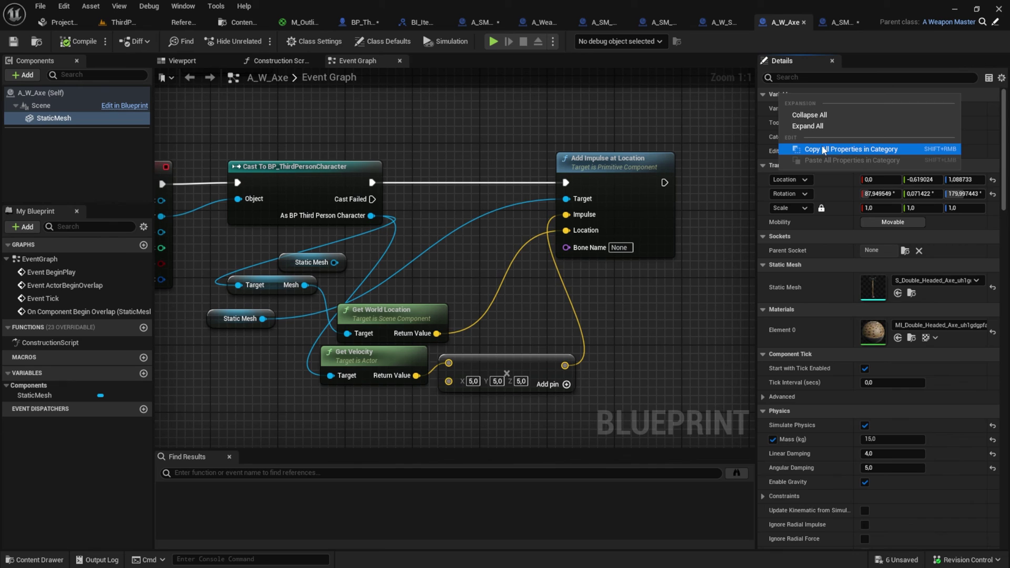
left_click(824, 149)
left_click(843, 22)
right_click(799, 97)
left_click(847, 166)
Step: Copy the Transform properties of A_W_Axe's StaticMesh component onto the StaticMesh of A_SM_W_Axe
left_click(777, 22)
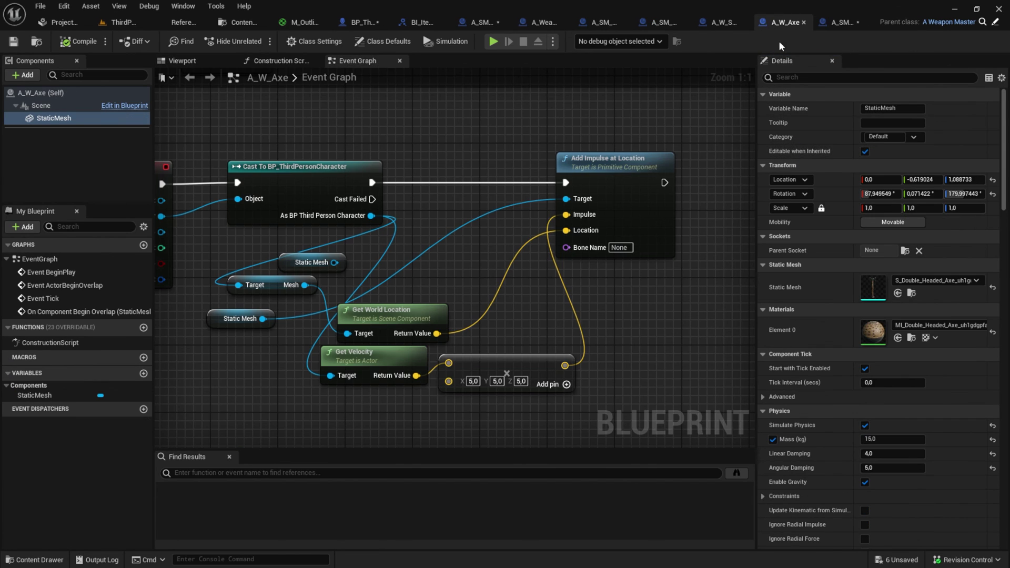
right_click(816, 163)
left_click(842, 208)
left_click(837, 23)
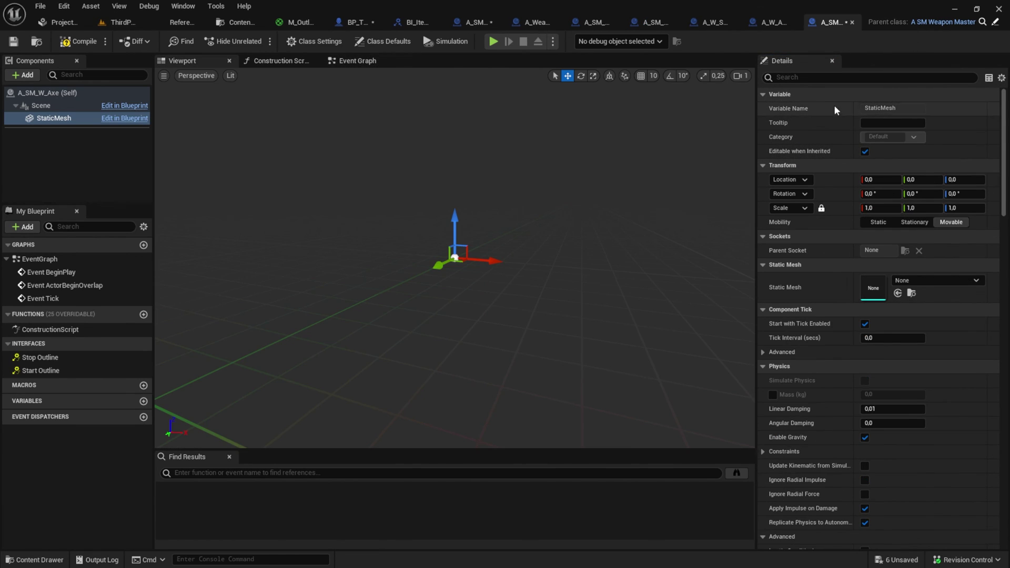
right_click(807, 167)
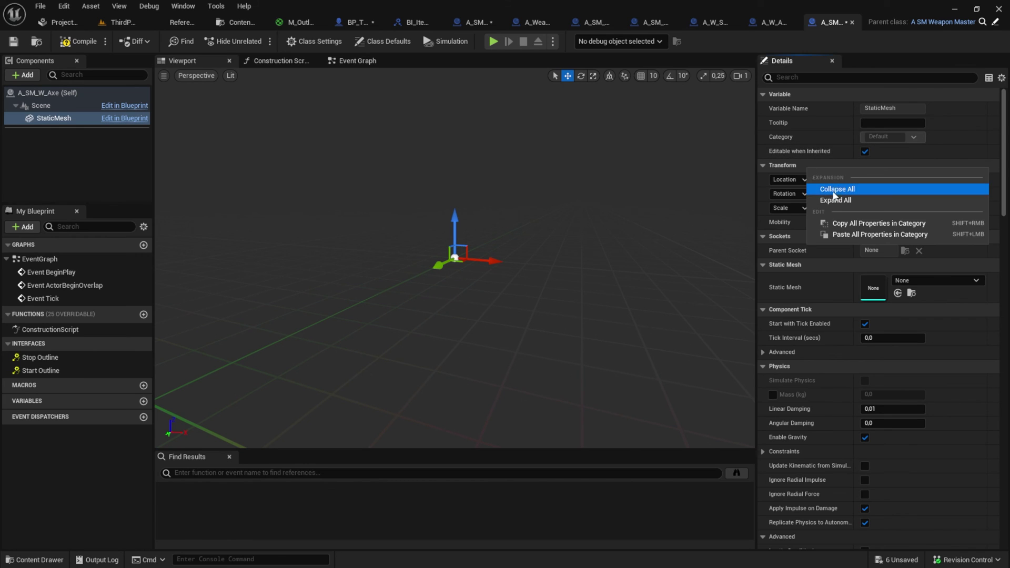
left_click(848, 232)
Step: Assign the S_Double_Headed_Axe mesh to A_SM_W_Axe's StaticMesh component, matching A_W_Axe, and compile the blueprint
left_click(769, 24)
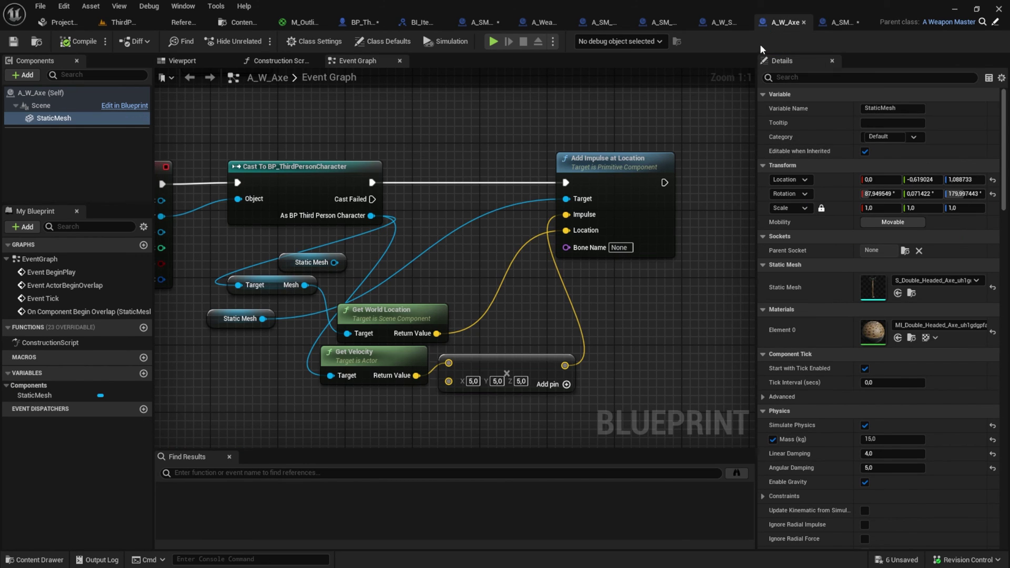
left_click(837, 23)
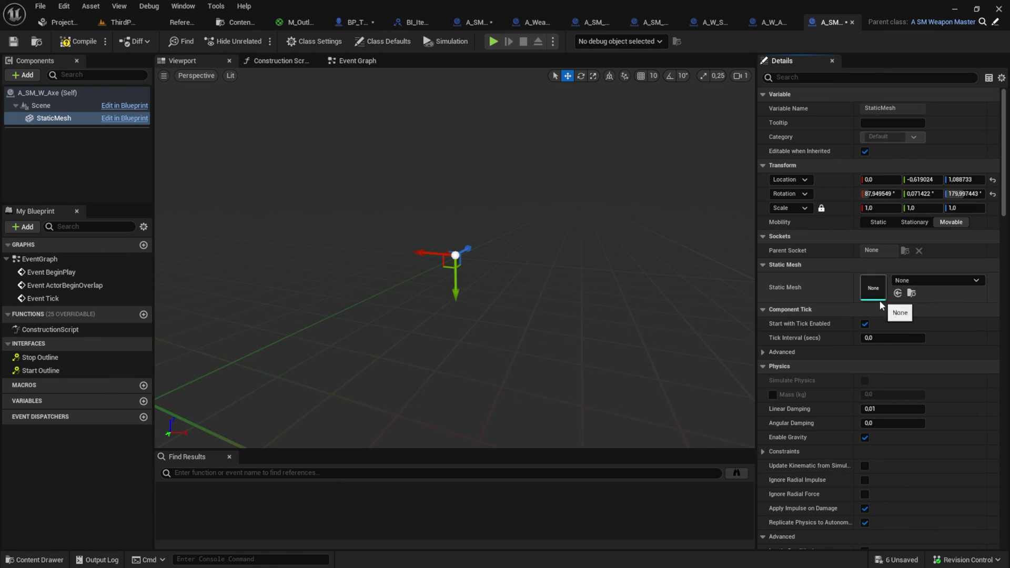
left_click(911, 282)
type("s_double")
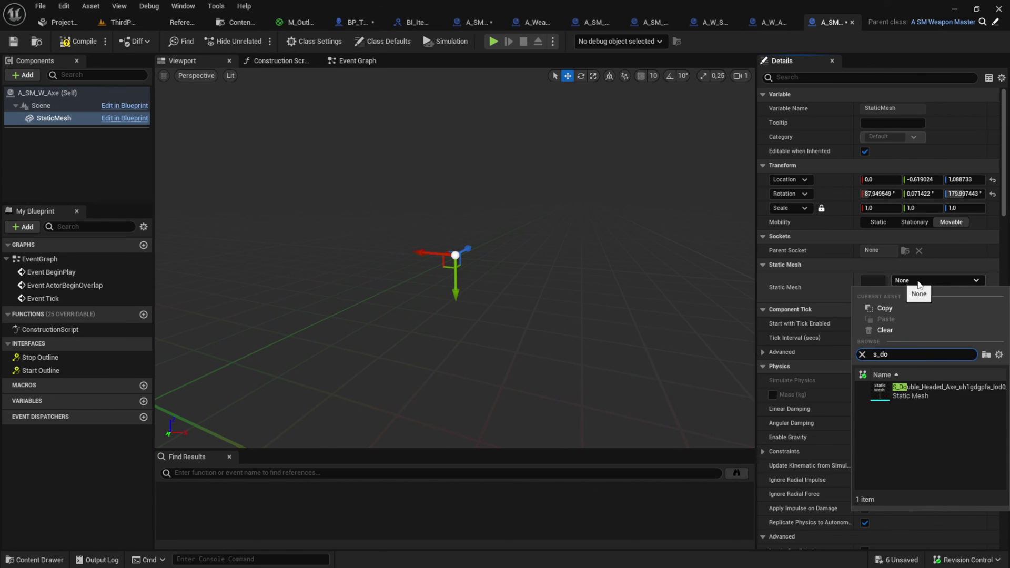
left_click(942, 388)
left_click(92, 44)
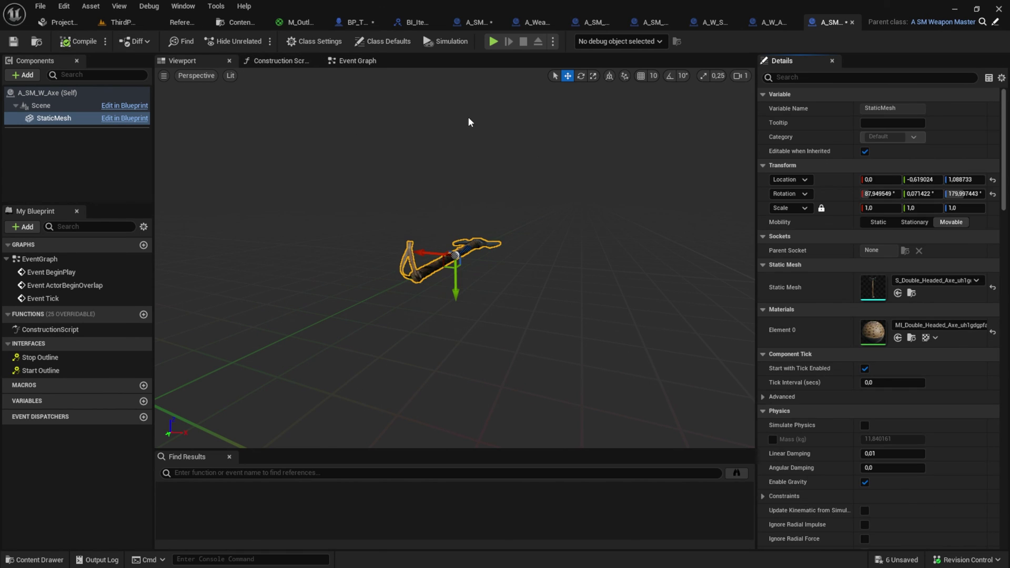
Step: Copy the Physics properties of A_W_Axe's StaticMesh component onto the StaticMesh of A_SM_W_Axe
left_click(773, 22)
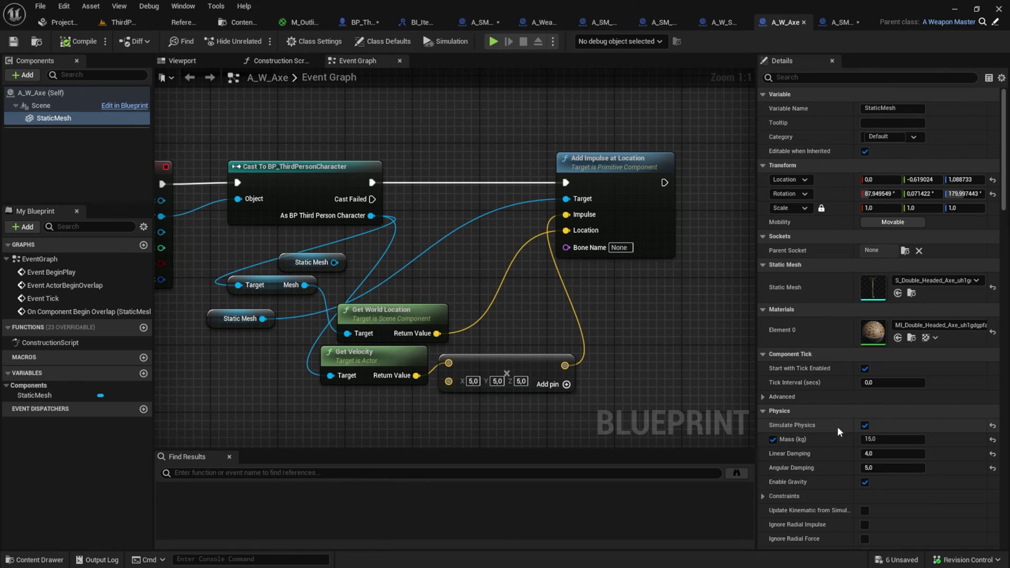
right_click(811, 419)
left_click(847, 472)
left_click(840, 22)
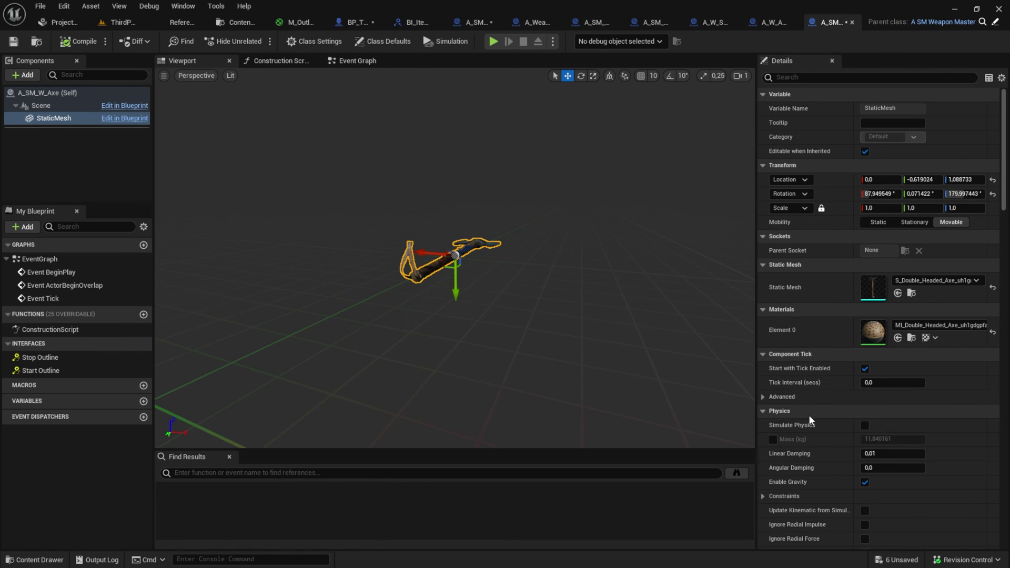
right_click(810, 415)
left_click(852, 482)
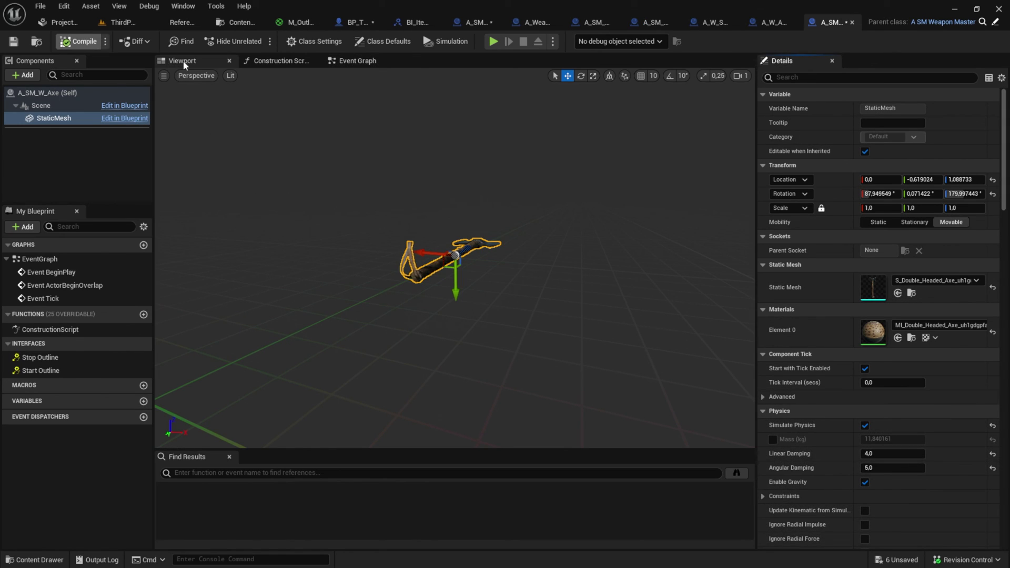
Step: Copy A_W_Axe's On Component Begin Overlap impulse nodes and paste them into the Event Graph of A_SM_W_Axe
left_click(760, 22)
left_click_drag(298, 138, 695, 304)
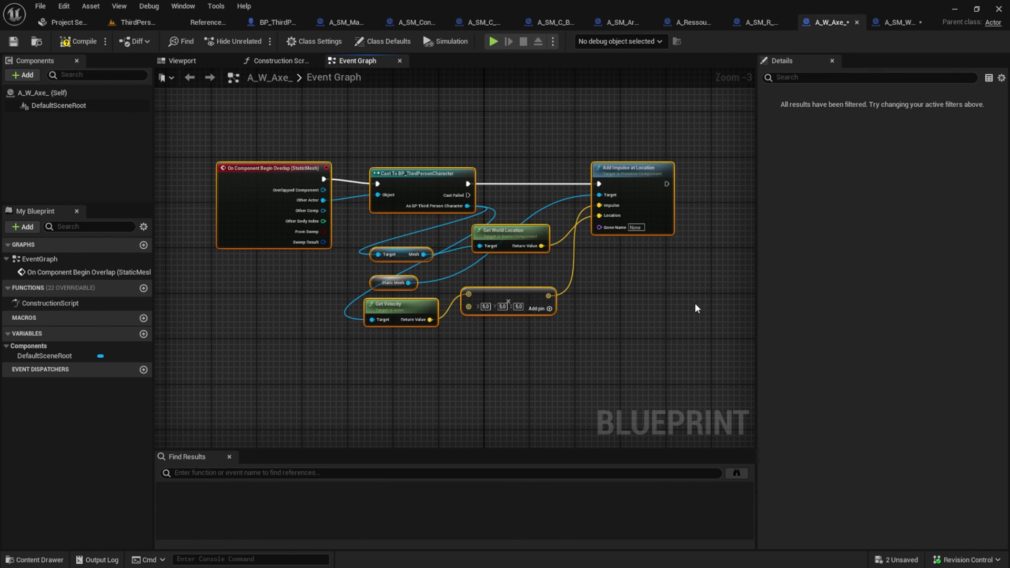
left_click(900, 24)
left_click(355, 61)
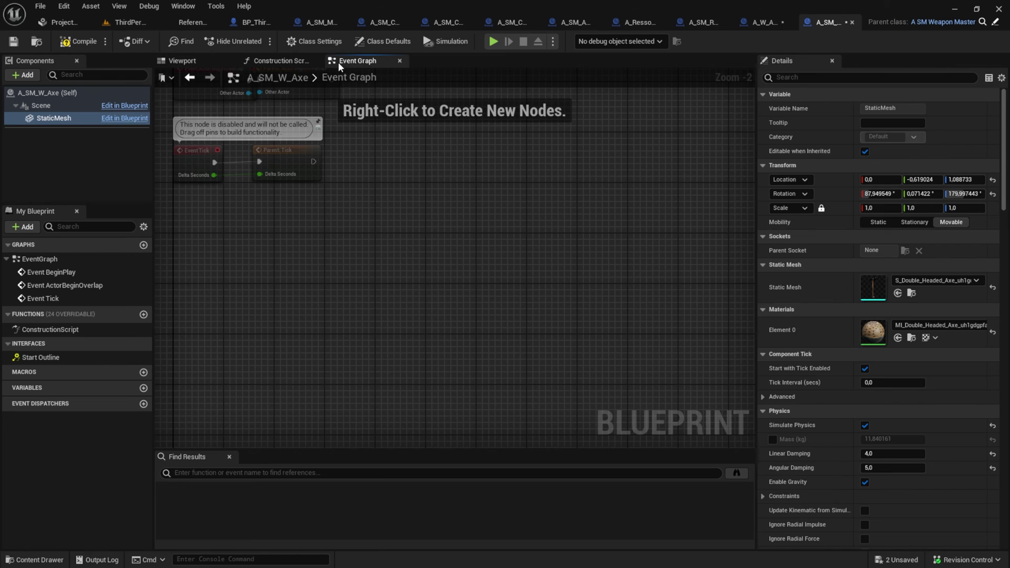
key("ctrl+v")
left_click_drag(518, 208, 414, 270)
left_click(523, 203)
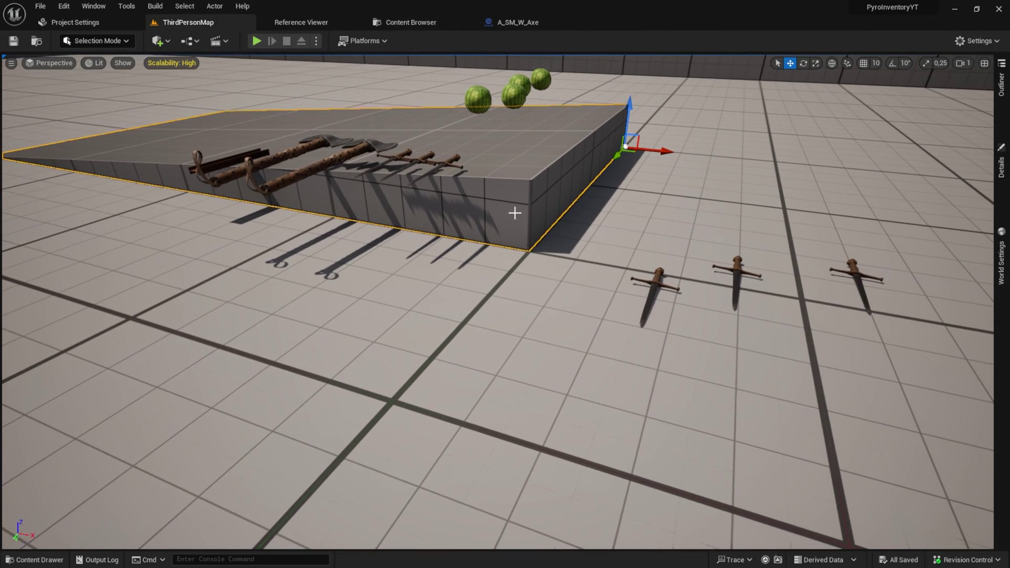
Step: Place three A_SM_W_Axe axes on the level floor near the new swords
key("ctrl+space")
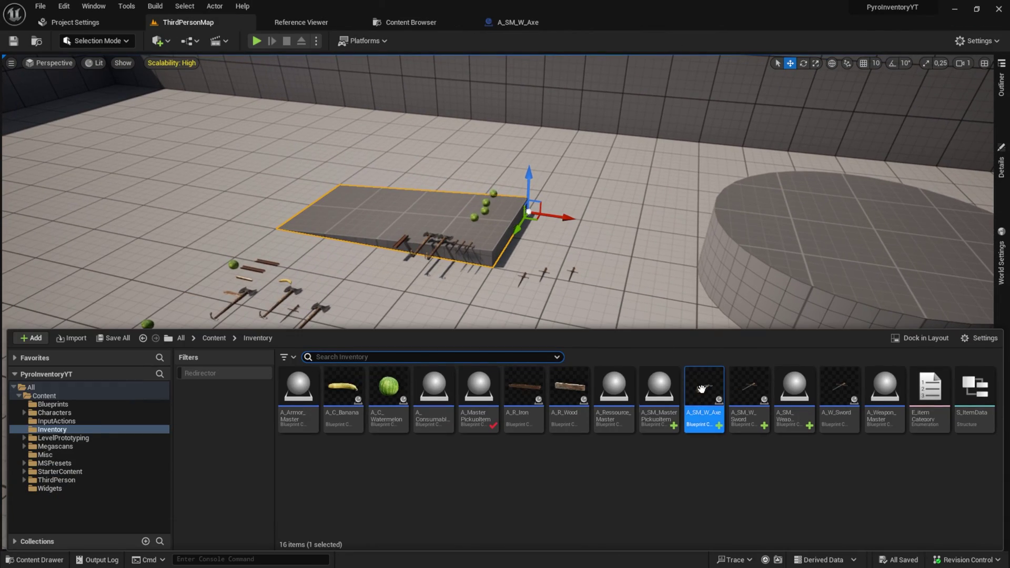
left_click_drag(714, 396, 474, 315)
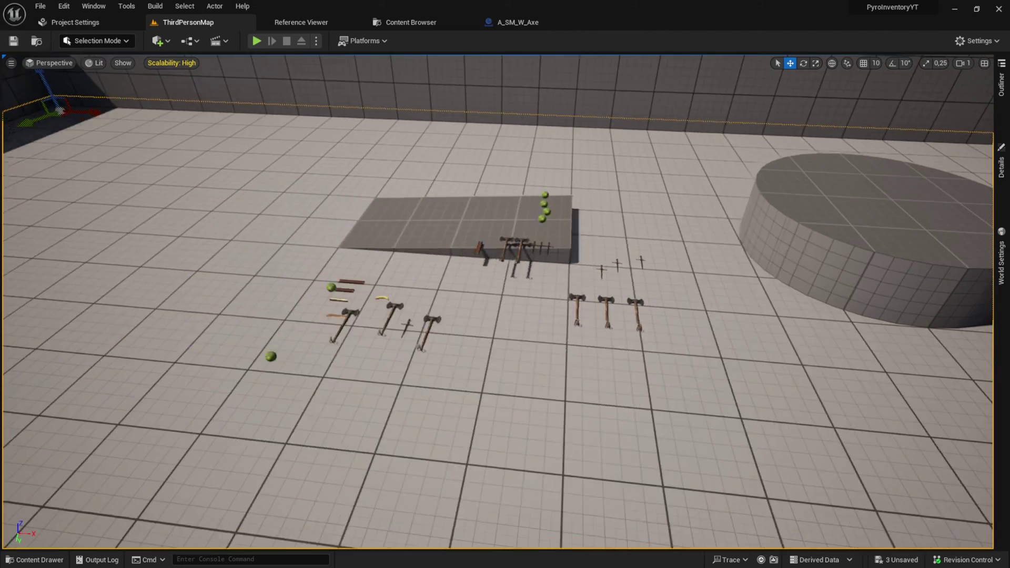
Step: Play the level, walk the character near the new axes to check them, and end the play session
key("alt+p")
key("w")
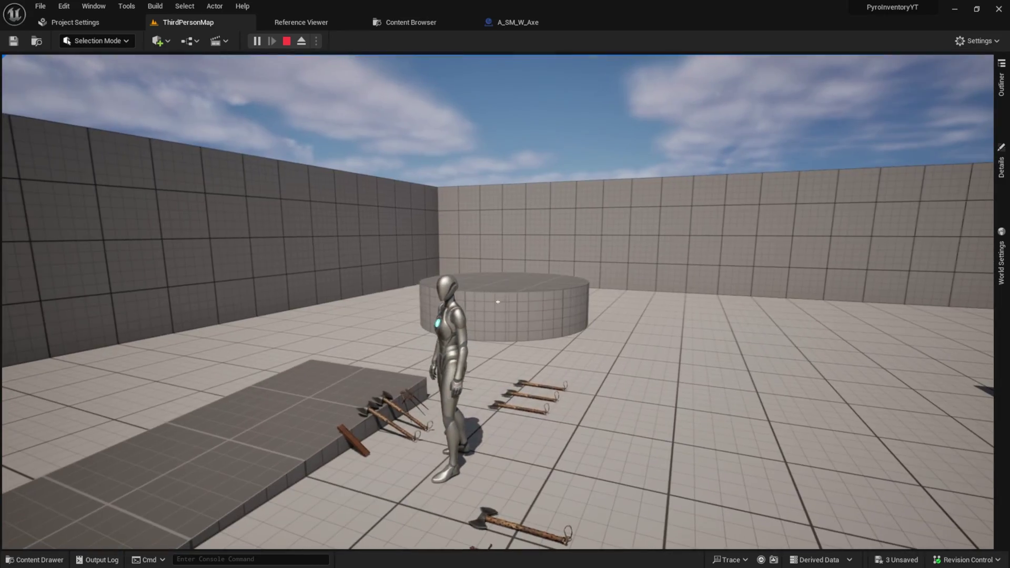
key("Escape")
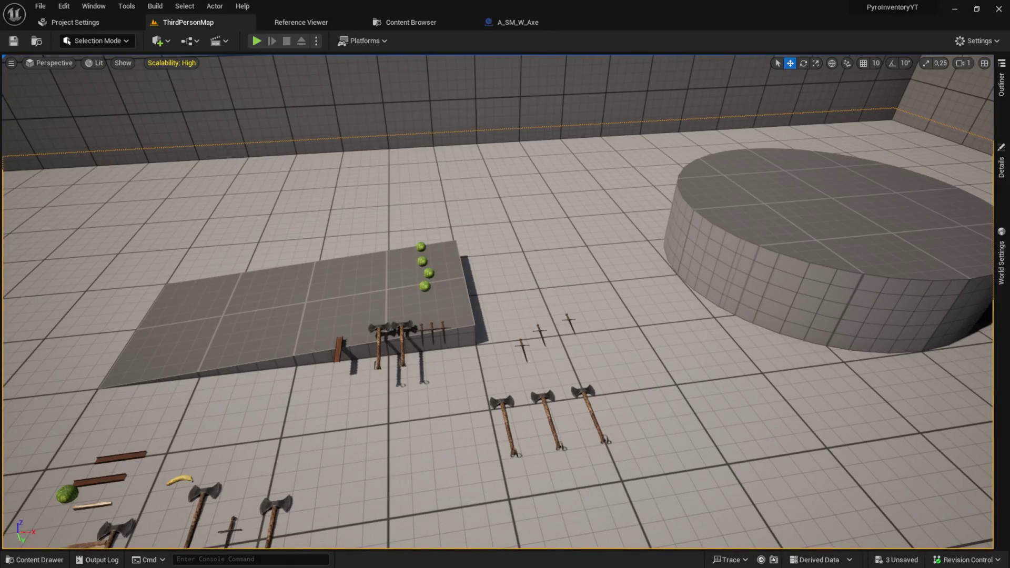